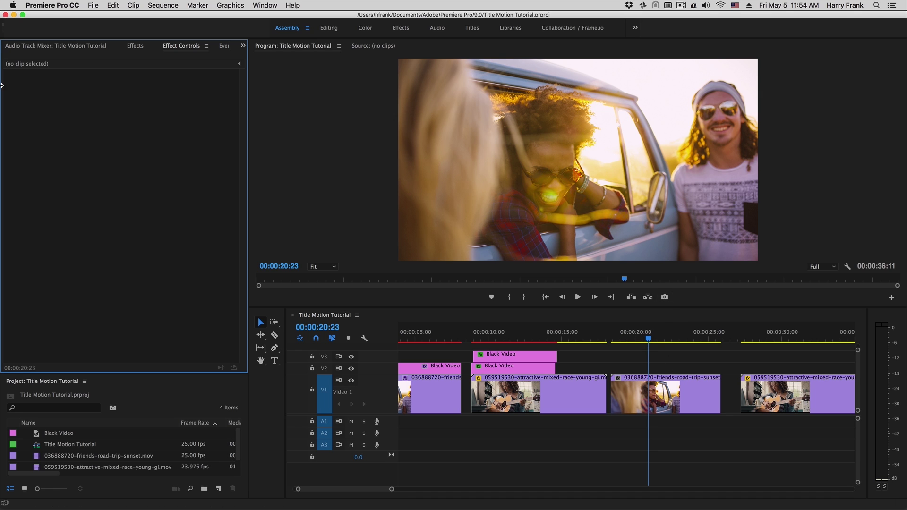
- Find the uni.Title Motion effect by searching for "title motion" and apply it to the V1 road-trip clip around 00:00:20:23
{"action": "left_click", "coordinate": [131, 48]}
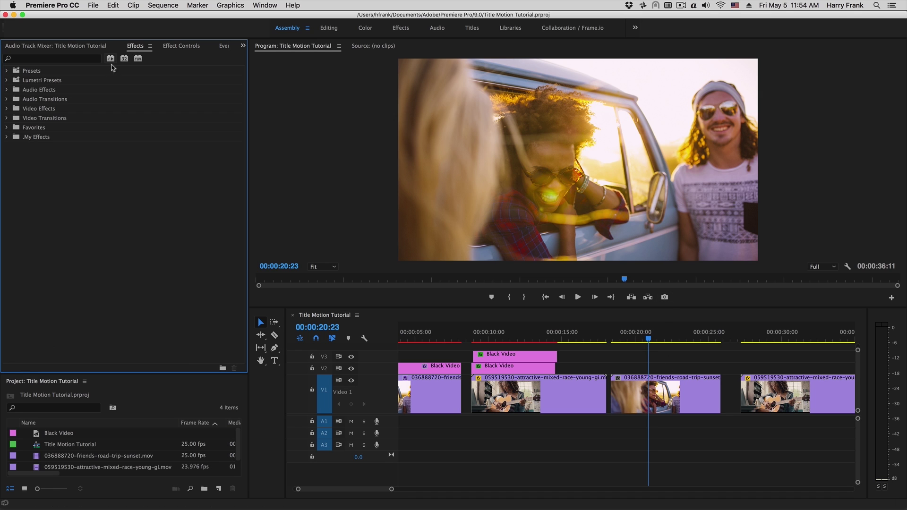
{"action": "left_click", "coordinate": [60, 59]}
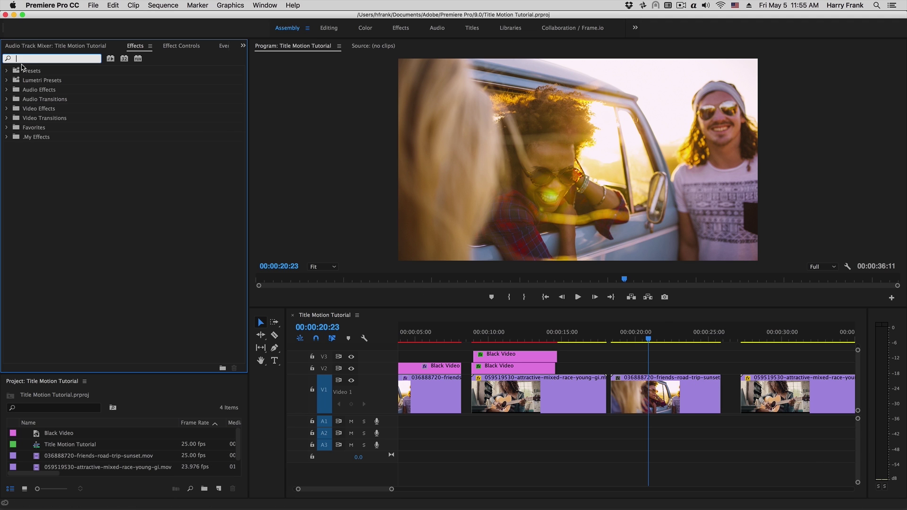
{"action": "type", "text": "title motion"}
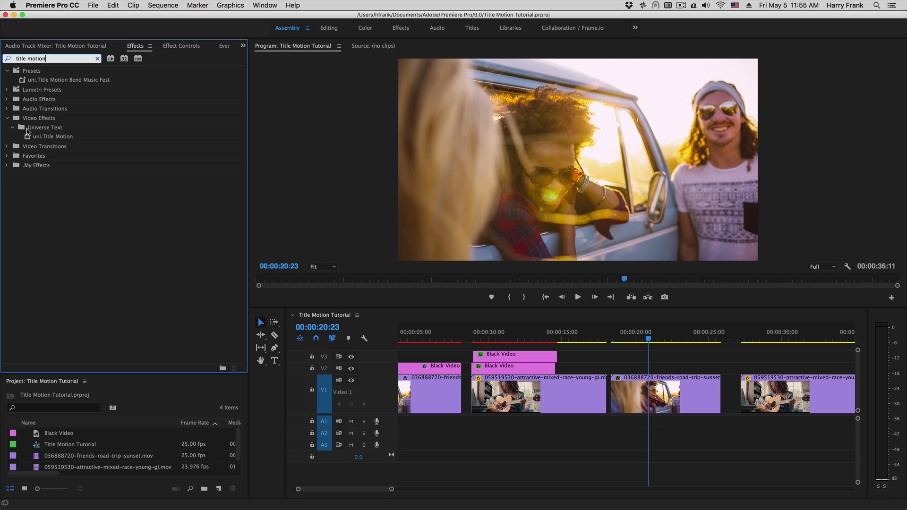
{"action": "left_click_drag", "start_coordinate": [48, 137], "coordinate": [639, 401]}
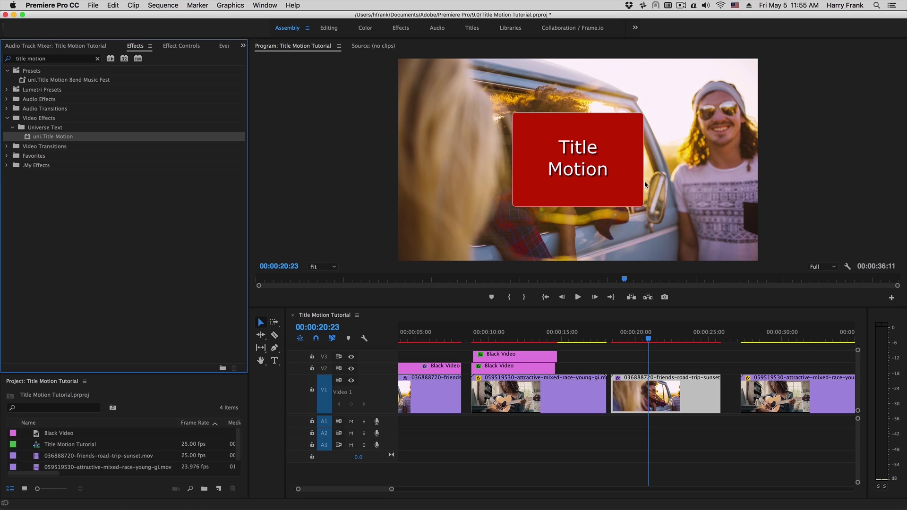
- Play back the road-trip clip from its start to preview the default title animation
{"action": "left_click_drag", "start_coordinate": [616, 339], "coordinate": [610, 340]}
{"action": "key", "text": "space"}
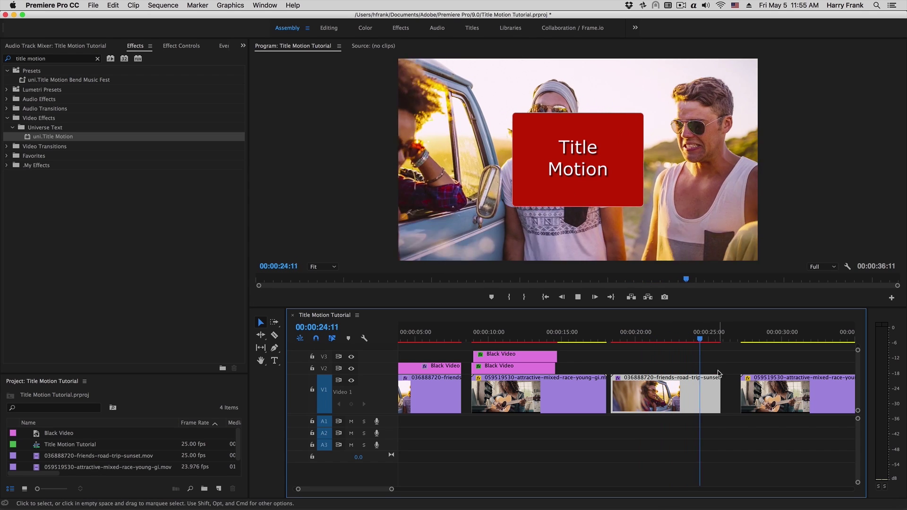
{"action": "key", "text": "space"}
{"action": "left_click", "coordinate": [649, 334]}
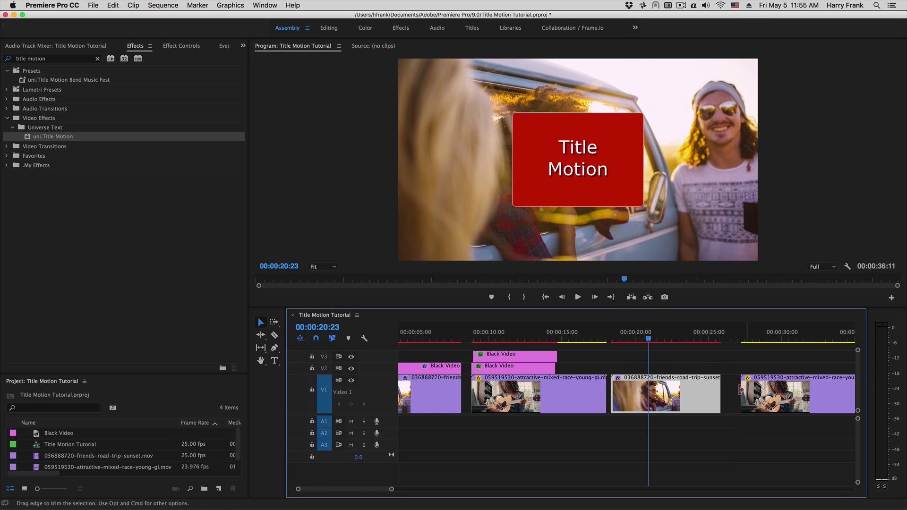
- Try splitting the road-trip clip at 00:00:21:10, scrub across the first part, and undo the split
{"action": "left_click", "coordinate": [659, 336]}
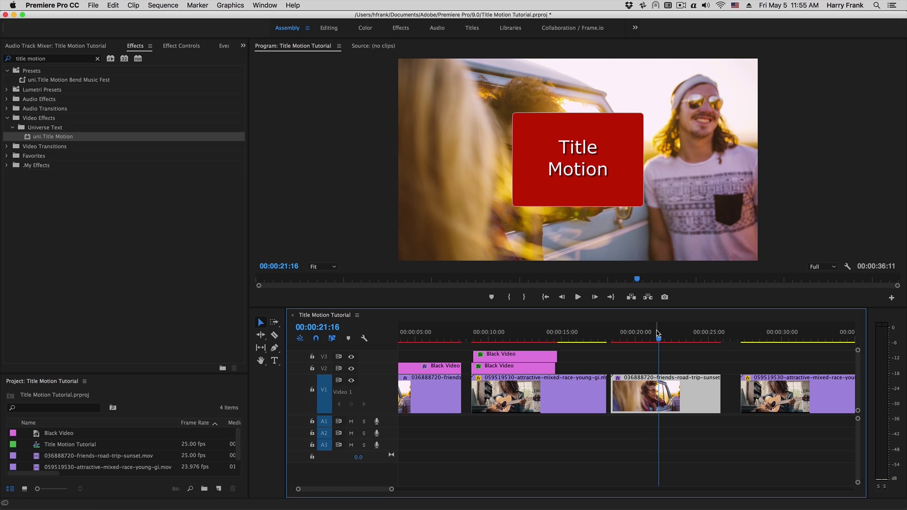
{"action": "left_click_drag", "start_coordinate": [653, 337], "coordinate": [657, 338]}
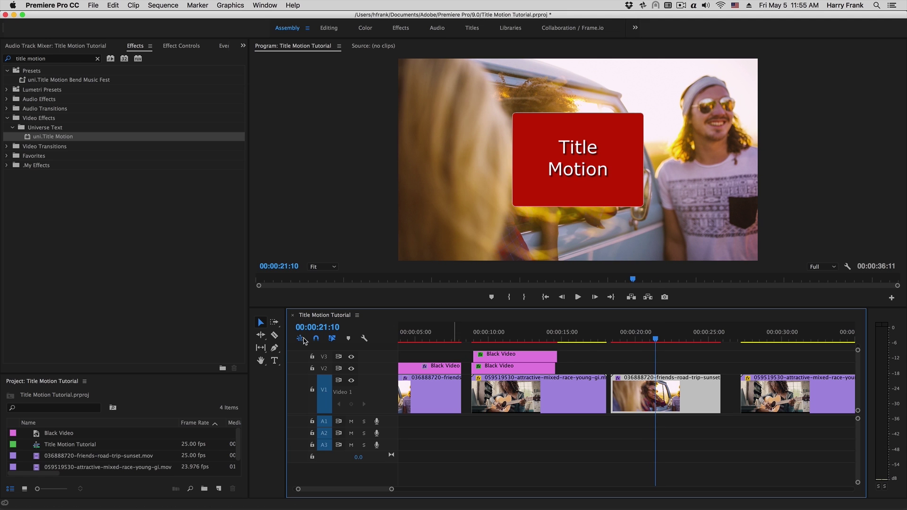
{"action": "left_click", "coordinate": [274, 335]}
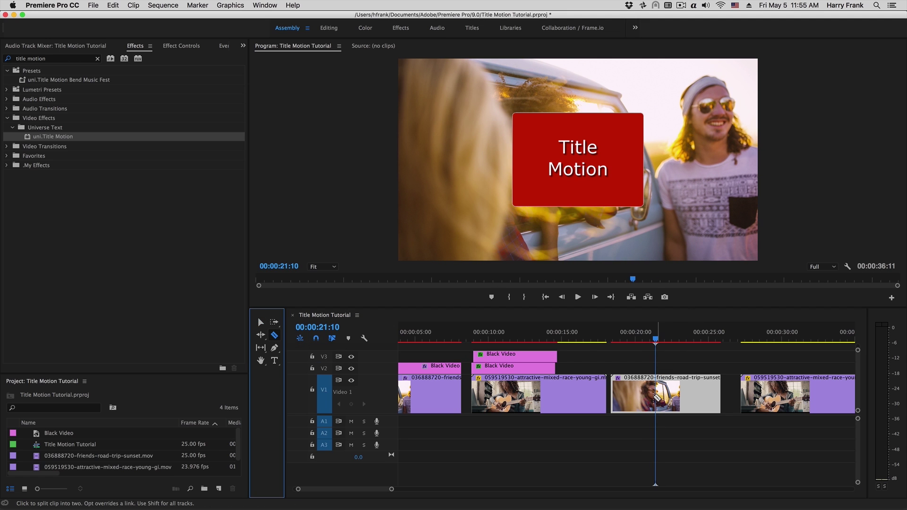
{"action": "left_click", "coordinate": [656, 397]}
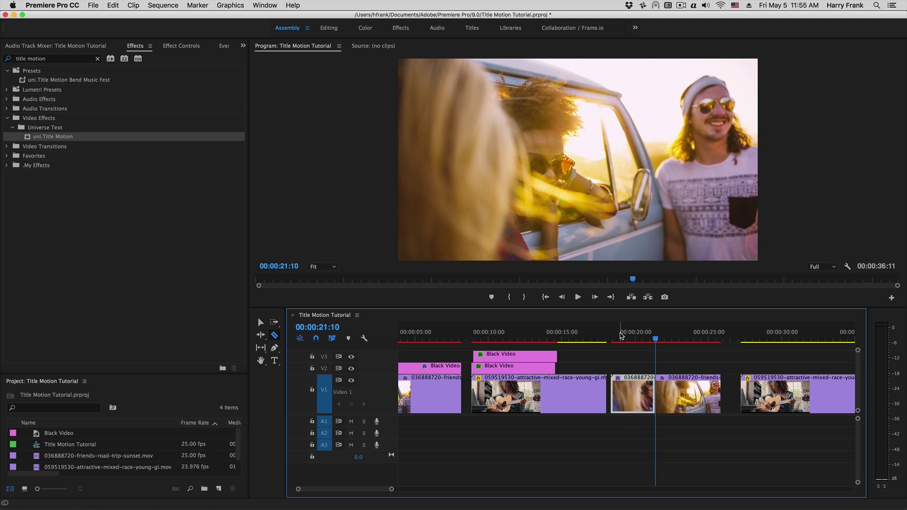
{"action": "left_click_drag", "start_coordinate": [620, 336], "coordinate": [654, 349]}
{"action": "key", "text": "super+z"}
{"action": "key", "text": "v"}
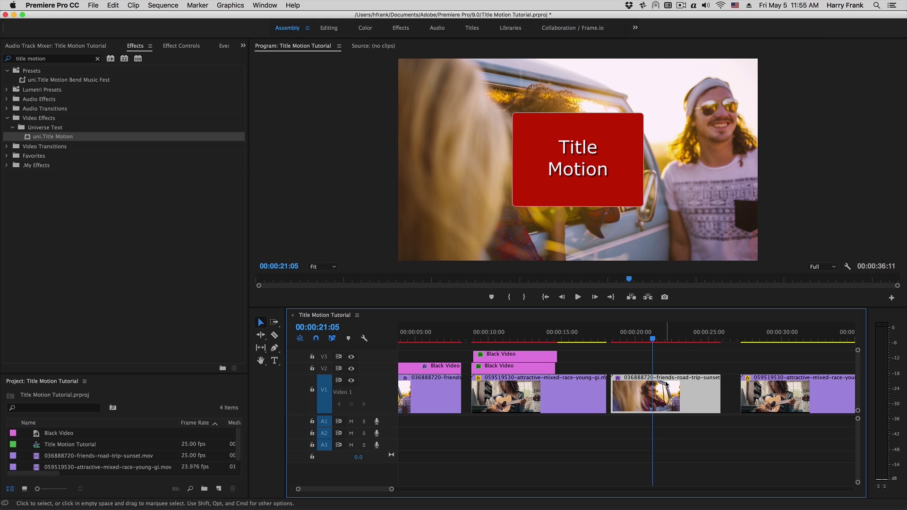
- Turn off Use Clip Length in the title's Duration settings and set Idle Duration to 2.00
{"action": "left_click", "coordinate": [174, 46]}
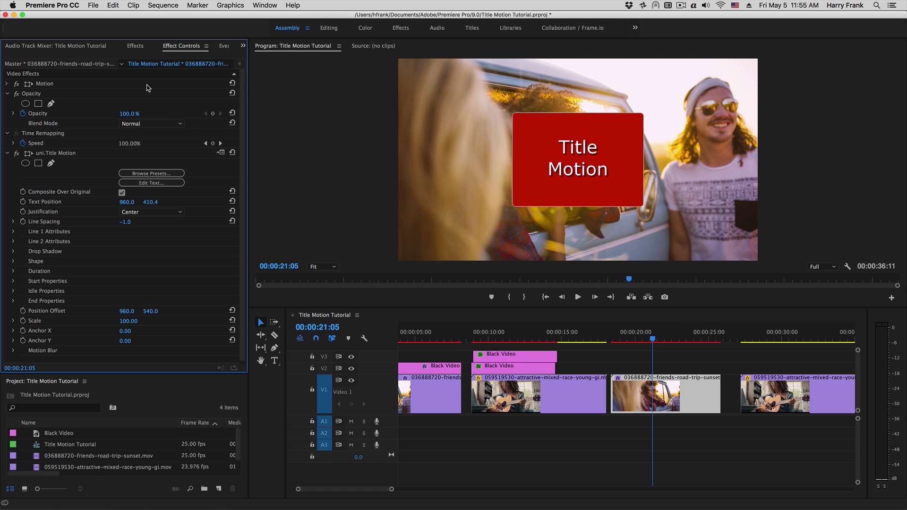
{"action": "left_click", "coordinate": [13, 273]}
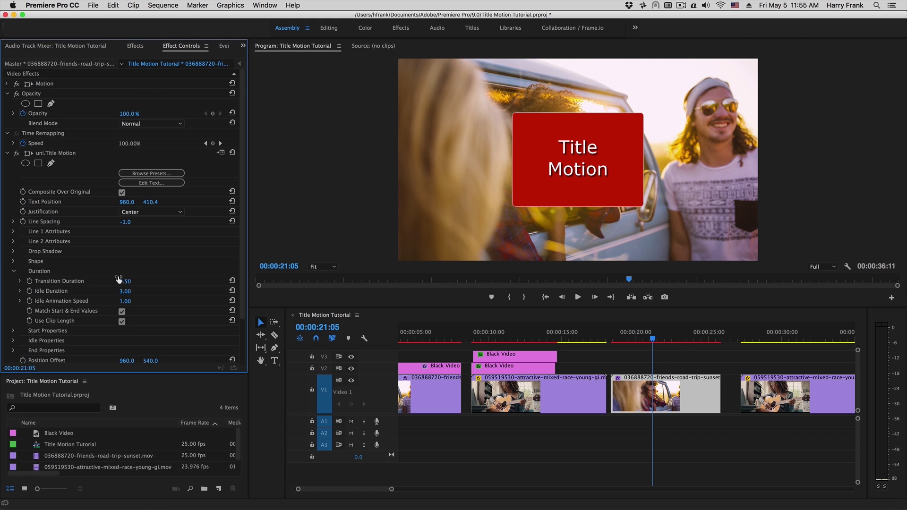
{"action": "scroll", "coordinate": [118, 280], "scroll_direction": "down", "scroll_amount": 2}
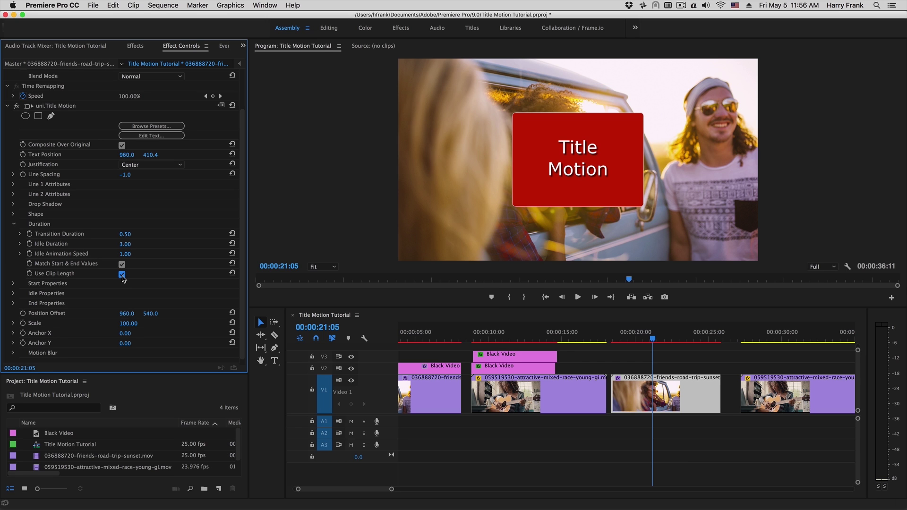
{"action": "left_click", "coordinate": [126, 244]}
{"action": "type", "text": "2.0"}
{"action": "key", "text": "Return"}
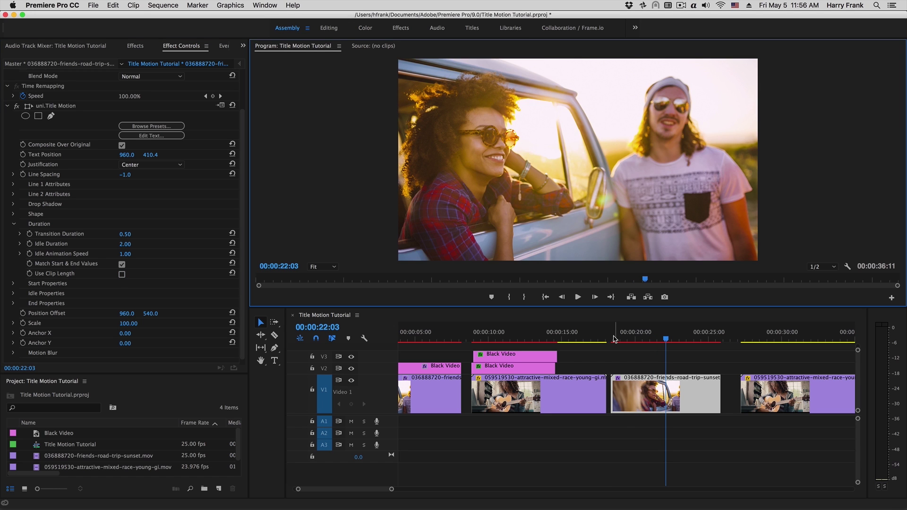
- Play the road-trip clip from its beginning to check the title's new timing
{"action": "left_click", "coordinate": [614, 339]}
{"action": "key", "text": "space"}
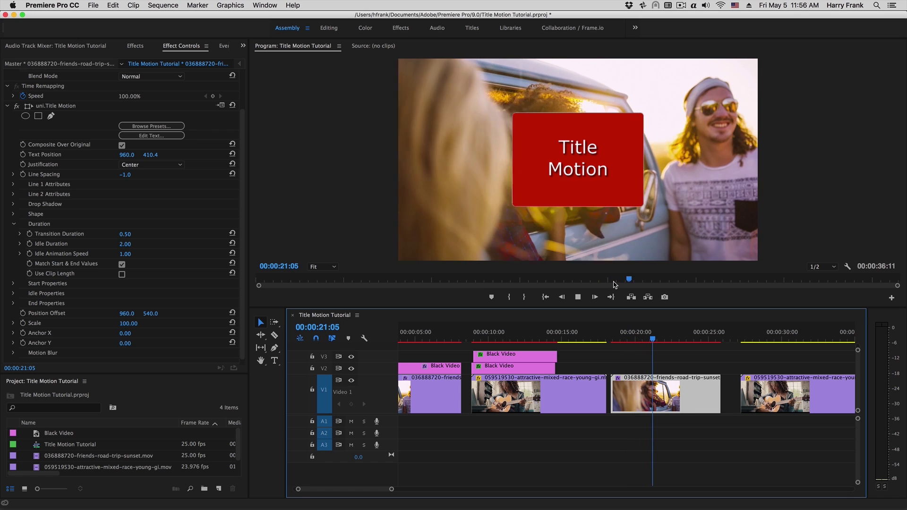
{"action": "key", "text": "space"}
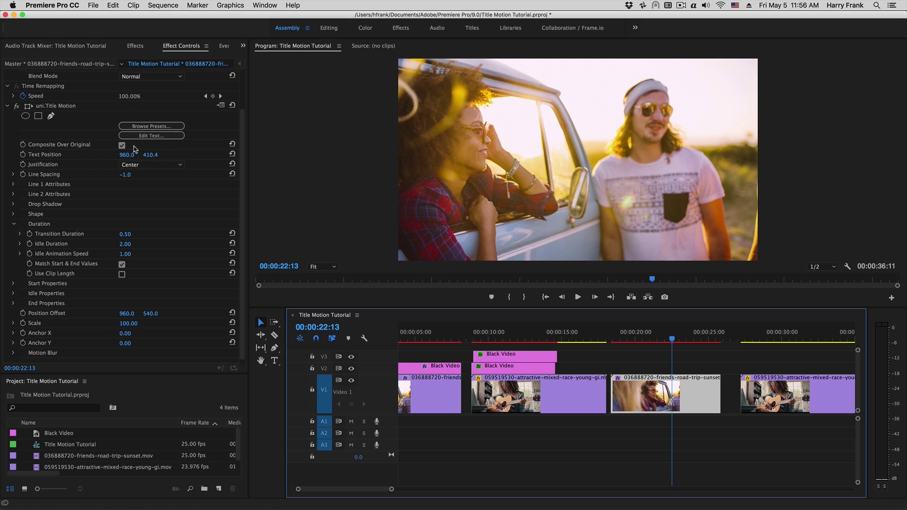
- Examine the title in the text editor, zooming and panning its preview, and close the editor
{"action": "left_click", "coordinate": [162, 136]}
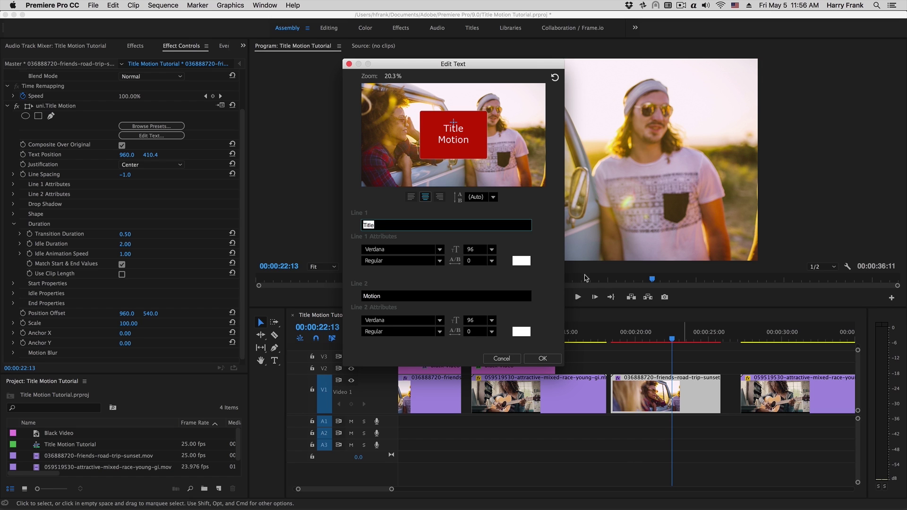
{"action": "left_click_drag", "start_coordinate": [395, 75], "coordinate": [402, 76]}
{"action": "left_click_drag", "start_coordinate": [431, 132], "coordinate": [383, 91]}
{"action": "left_click", "coordinate": [542, 359]}
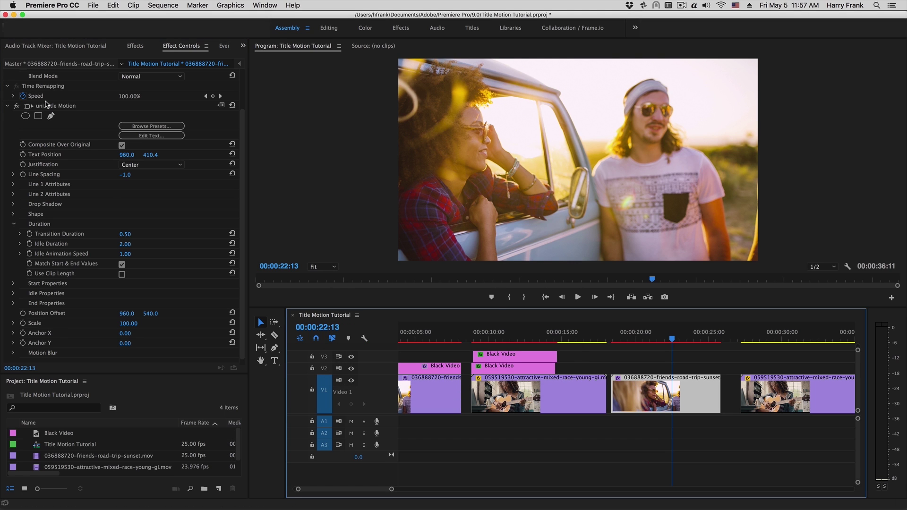
- Remove the uni.Title Motion effect from the road-trip clip
{"action": "left_click", "coordinate": [48, 105]}
{"action": "key", "text": "Delete"}
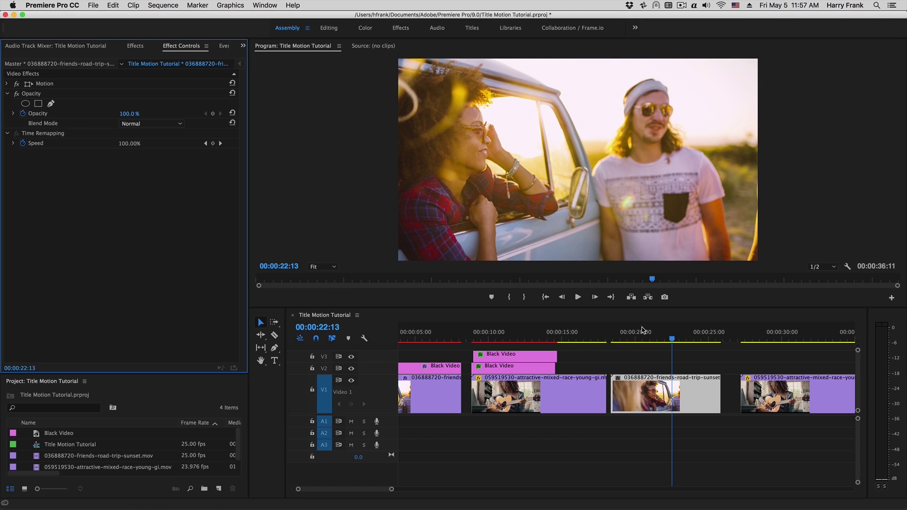
- Place the Black Video item on track V2 above the road-trip clip, near 00:00:20:00
{"action": "left_click", "coordinate": [646, 337]}
{"action": "left_click", "coordinate": [58, 432]}
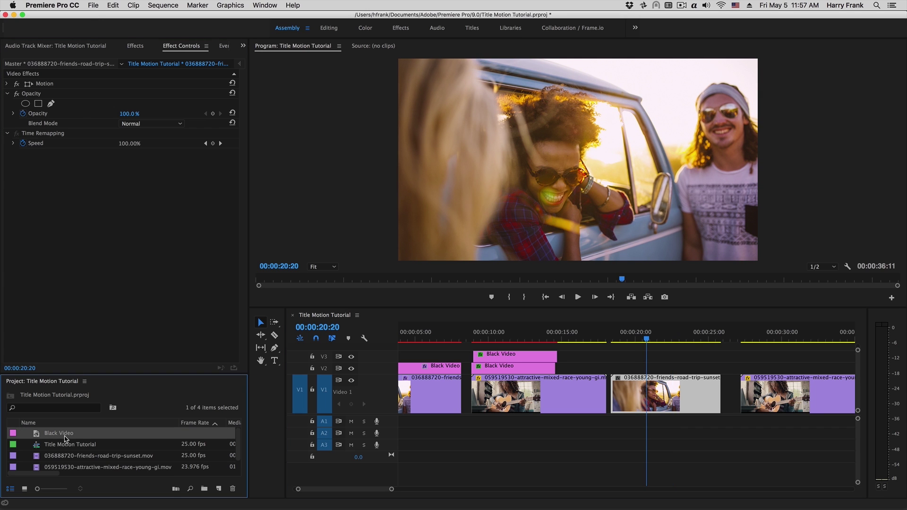
{"action": "left_click", "coordinate": [92, 5]}
{"action": "mouse_move", "coordinate": [100, 22]}
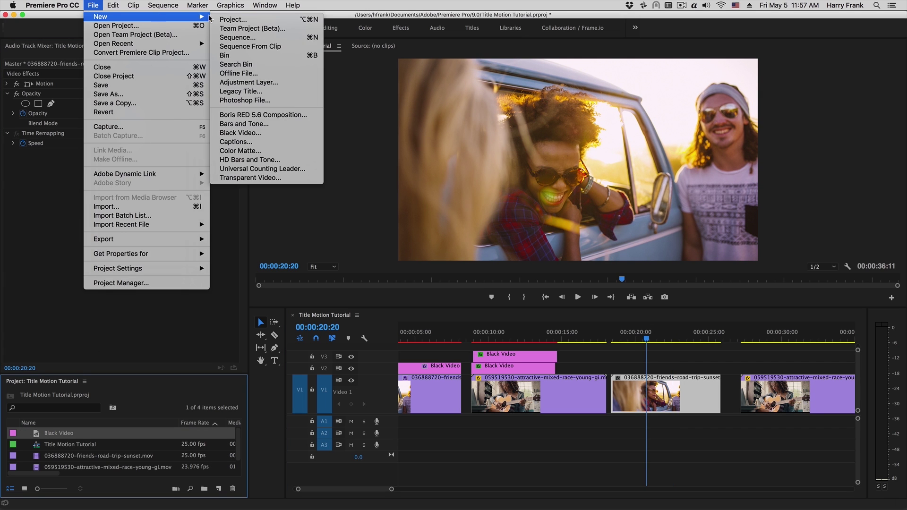
{"action": "left_click", "coordinate": [420, 372]}
{"action": "left_click_drag", "start_coordinate": [625, 331], "coordinate": [644, 343]}
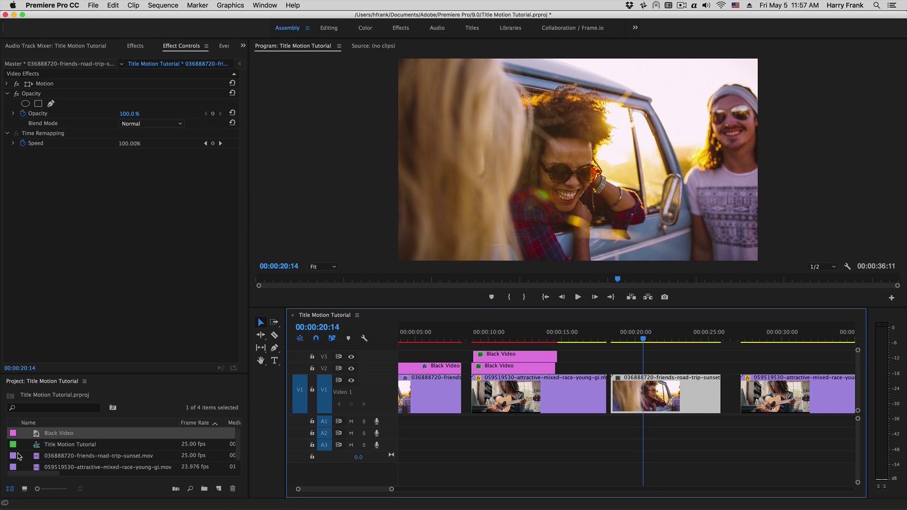
{"action": "left_click_drag", "start_coordinate": [38, 435], "coordinate": [627, 368]}
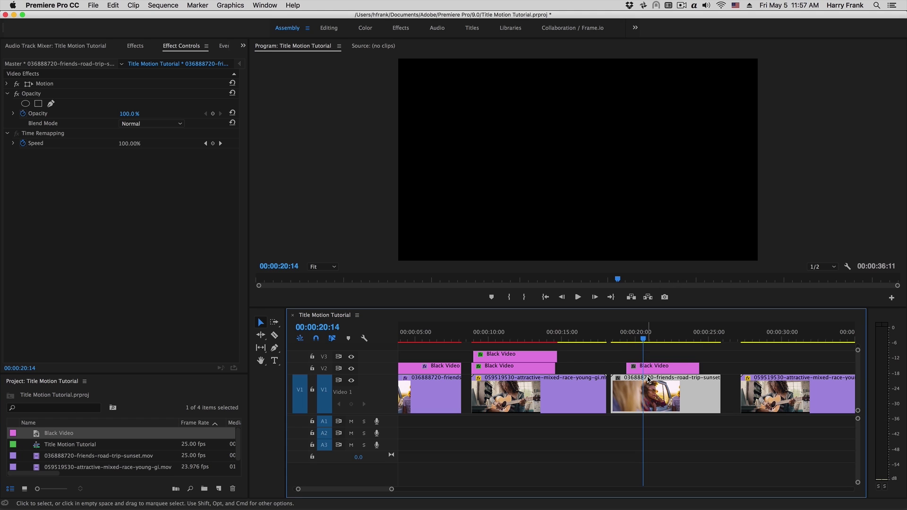
- Apply uni.Title Motion to the new Black Video clip on V2 and turn off Composite Over Original
{"action": "left_click", "coordinate": [134, 46]}
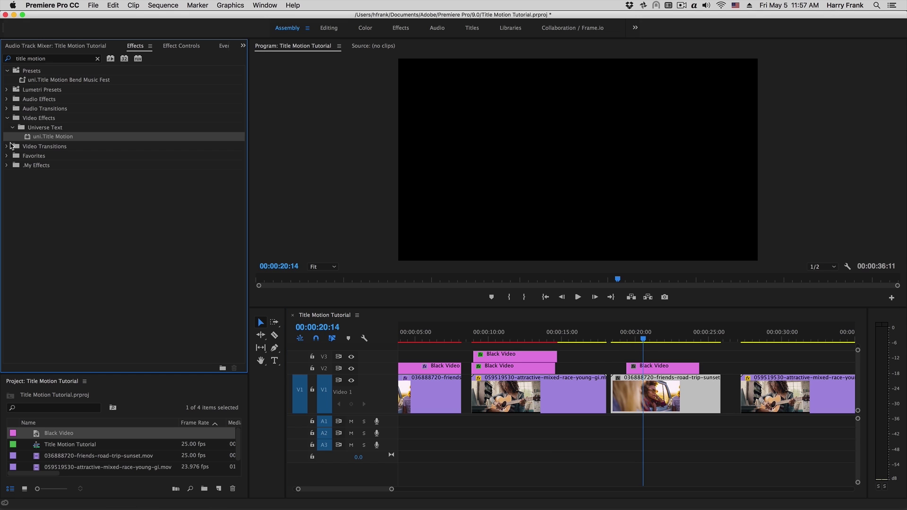
{"action": "left_click_drag", "start_coordinate": [558, 169], "coordinate": [631, 343]}
{"action": "key", "text": "space"}
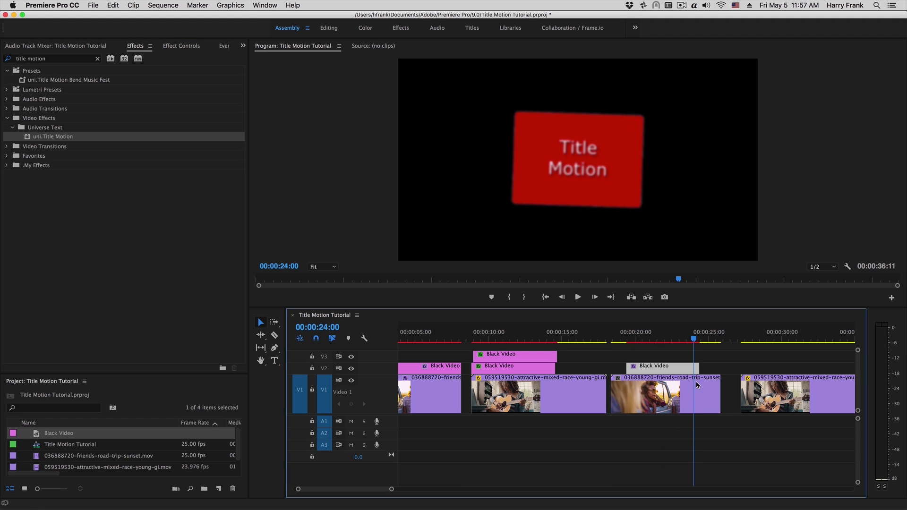
{"action": "left_click_drag", "start_coordinate": [692, 339], "coordinate": [673, 339]}
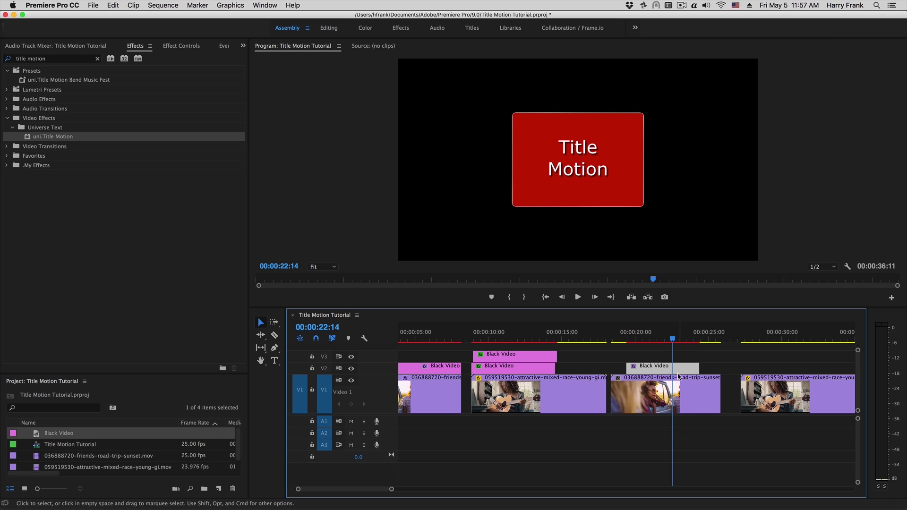
{"action": "left_click", "coordinate": [167, 46]}
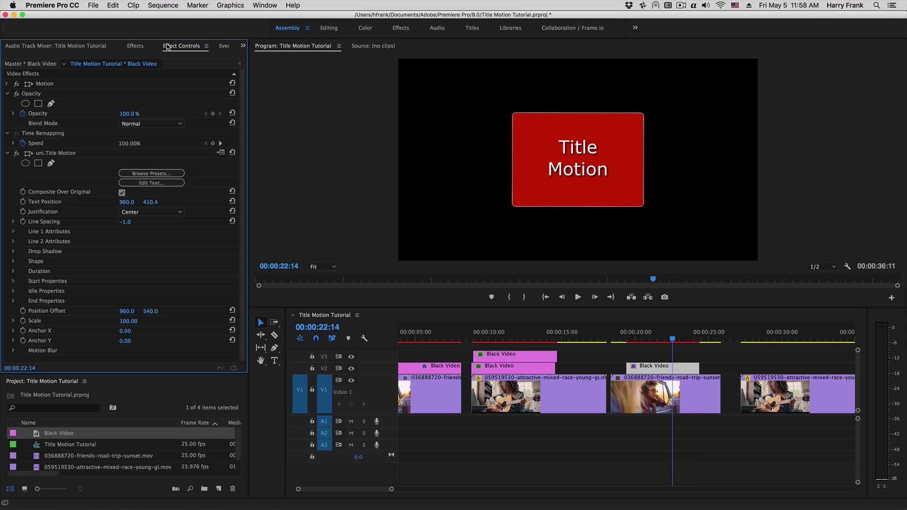
{"action": "left_click", "coordinate": [122, 193]}
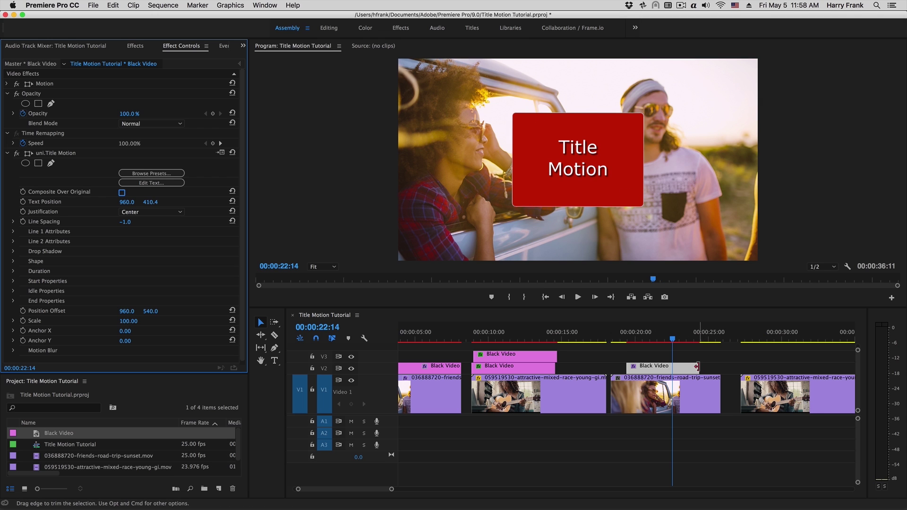
- Adjust the Black Video title clip on V2 to span about 00:00:20:00 to 00:00:24:00 and play it back
{"action": "left_click_drag", "start_coordinate": [697, 366], "coordinate": [673, 368]}
{"action": "left_click_drag", "start_coordinate": [632, 337], "coordinate": [642, 341]}
{"action": "key", "text": "space"}
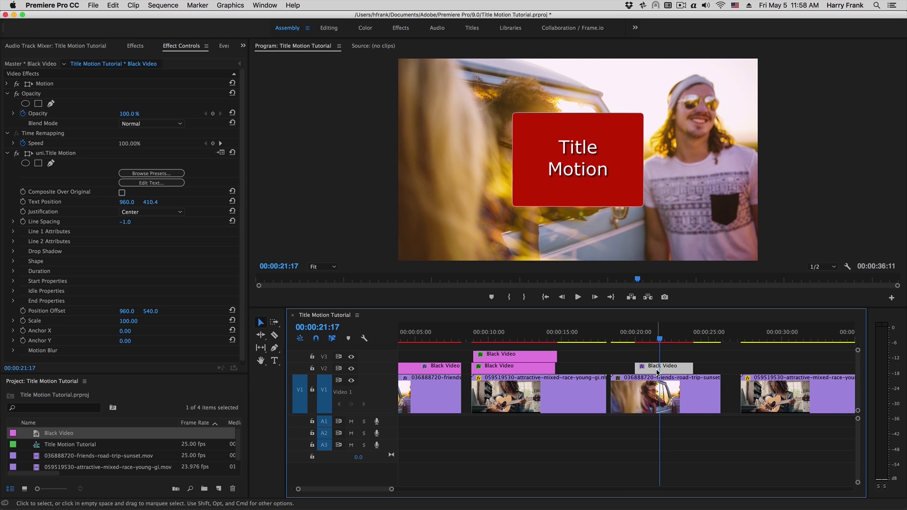
- View the Black Video title's text settings in the text editor and cancel without changes
{"action": "left_click", "coordinate": [170, 183]}
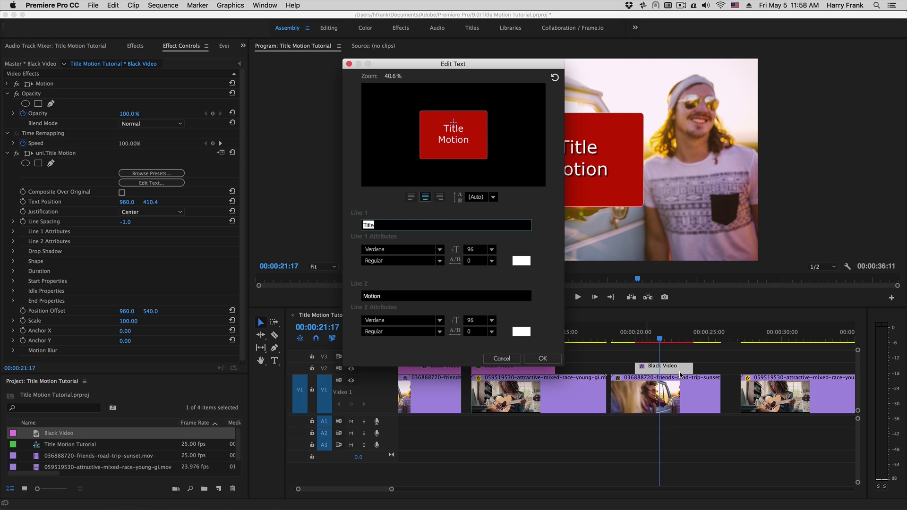
{"action": "left_click", "coordinate": [502, 358]}
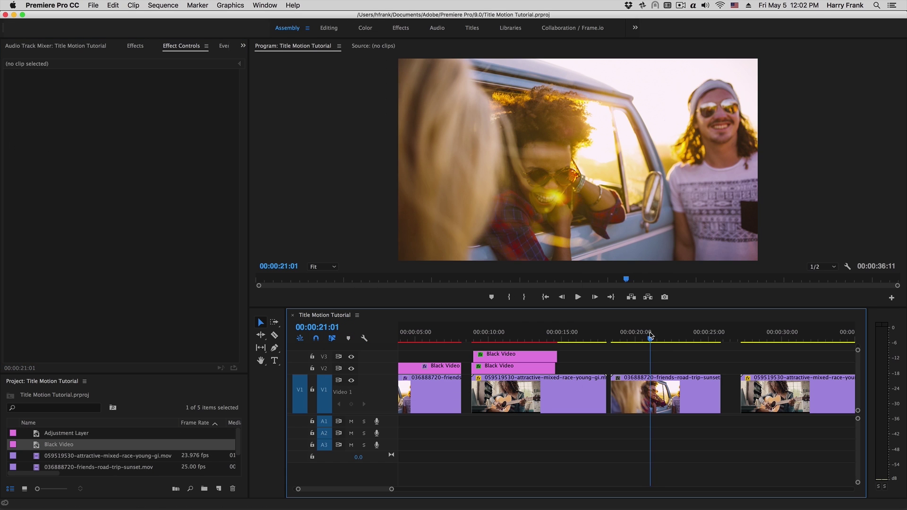
- Apply the uni.Title Motion effect directly to the V1 road-trip clip at 00:00:20:24
{"action": "left_click_drag", "start_coordinate": [651, 337], "coordinate": [649, 336]}
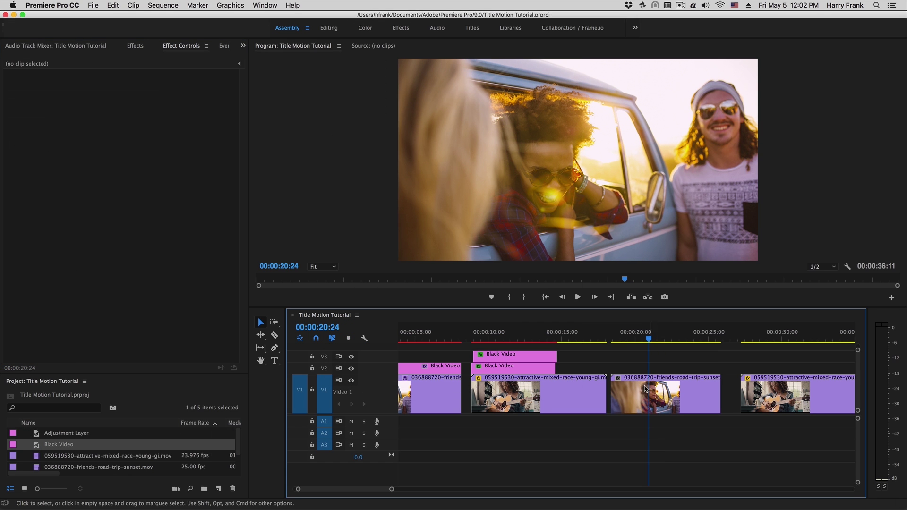
{"action": "left_click", "coordinate": [142, 44]}
{"action": "left_click_drag", "start_coordinate": [34, 137], "coordinate": [650, 399]}
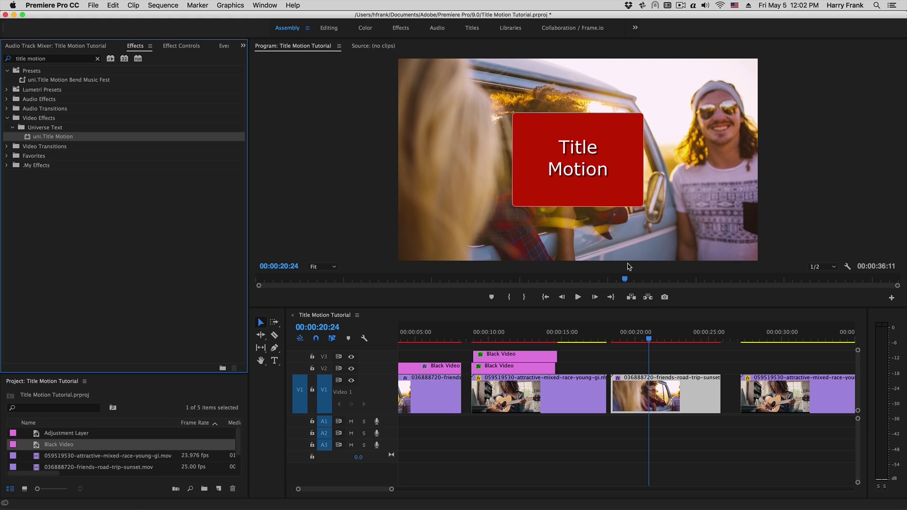
- Change the road-trip clip's title text to "BEND" on line 1 and "Music Festival" on line 2 in the text editor
{"action": "left_click", "coordinate": [654, 339]}
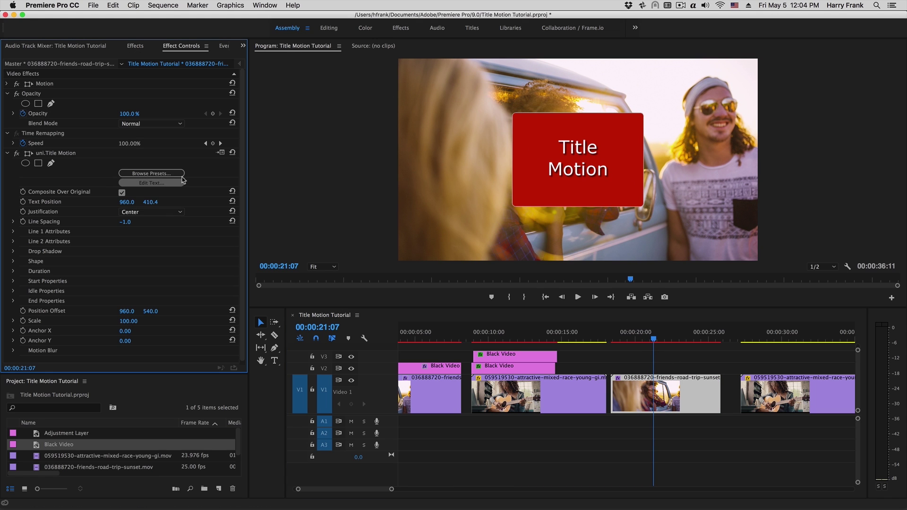
{"action": "left_click", "coordinate": [151, 183]}
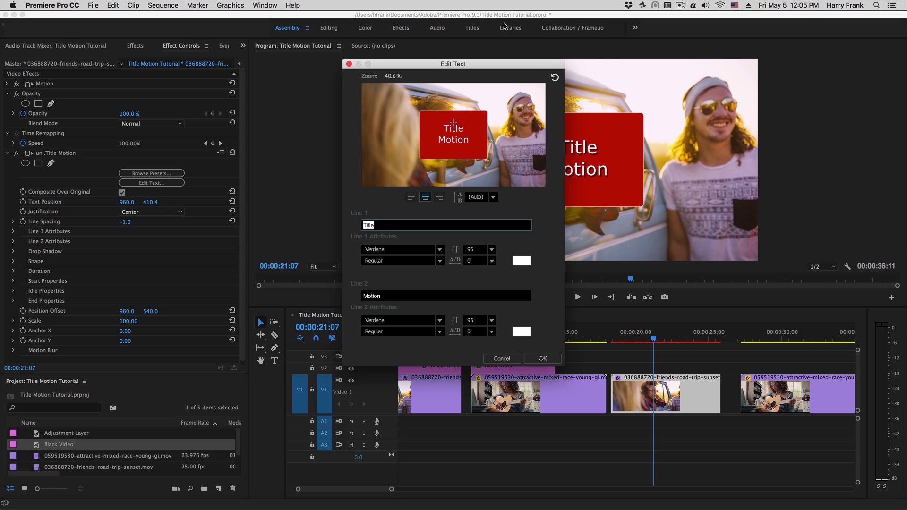
{"action": "type", "text": "BEND"}
{"action": "key", "text": "Tab"}
{"action": "key", "text": "Tab"}
{"action": "key", "text": "Tab"}
{"action": "key", "text": "Tab"}
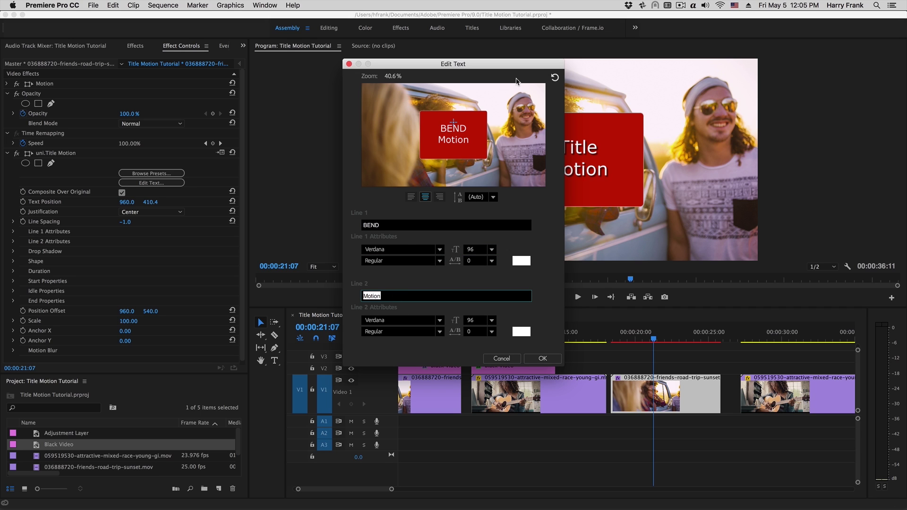
{"action": "type", "text": "Music Fest"}
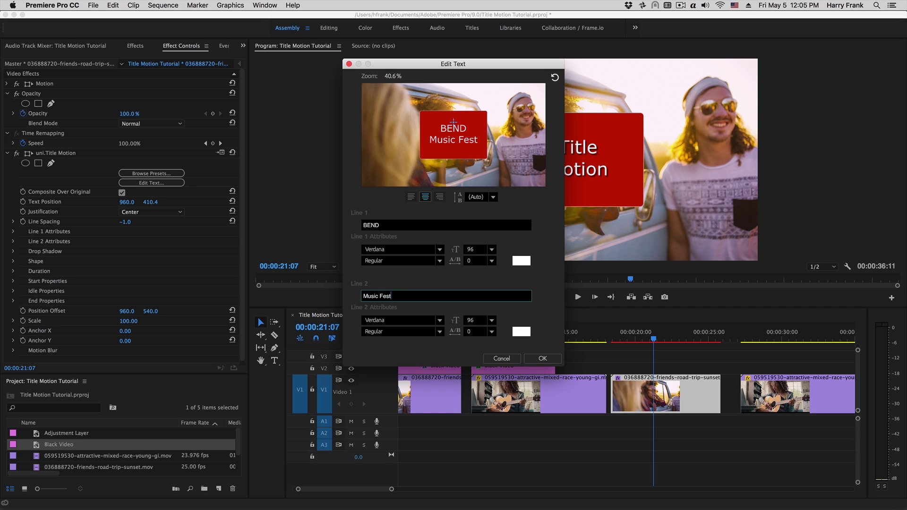
{"action": "type", "text": "ival"}
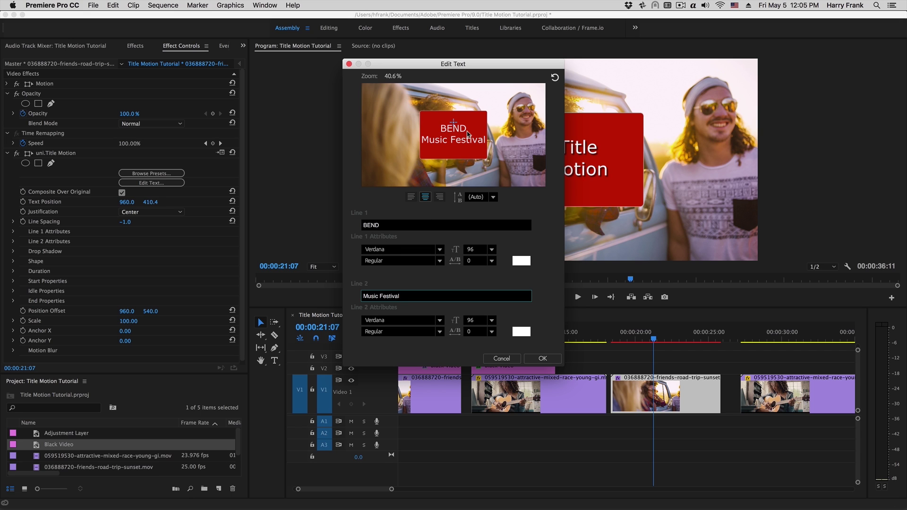
- Set the font of the title's first line, BEND, to Futura
{"action": "left_click", "coordinate": [416, 250]}
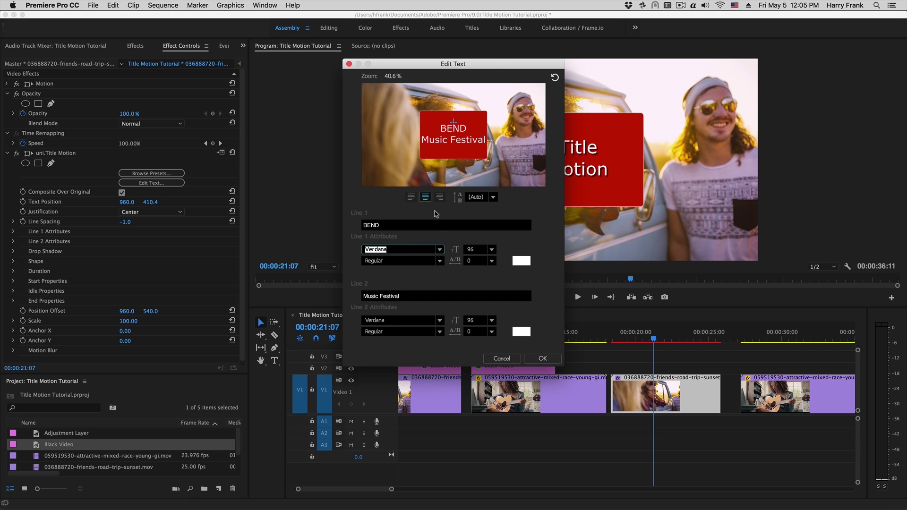
{"action": "key", "text": "Down"}
{"action": "key", "text": "Down"}
{"action": "key", "text": "Down"}
{"action": "key", "text": "Down"}
{"action": "key", "text": "Down"}
{"action": "key", "text": "Down"}
{"action": "key", "text": "Down"}
{"action": "key", "text": "Down"}
{"action": "key", "text": "Down"}
{"action": "key", "text": "Down"}
{"action": "key", "text": "Down"}
{"action": "key", "text": "Down"}
{"action": "left_click", "coordinate": [439, 250]}
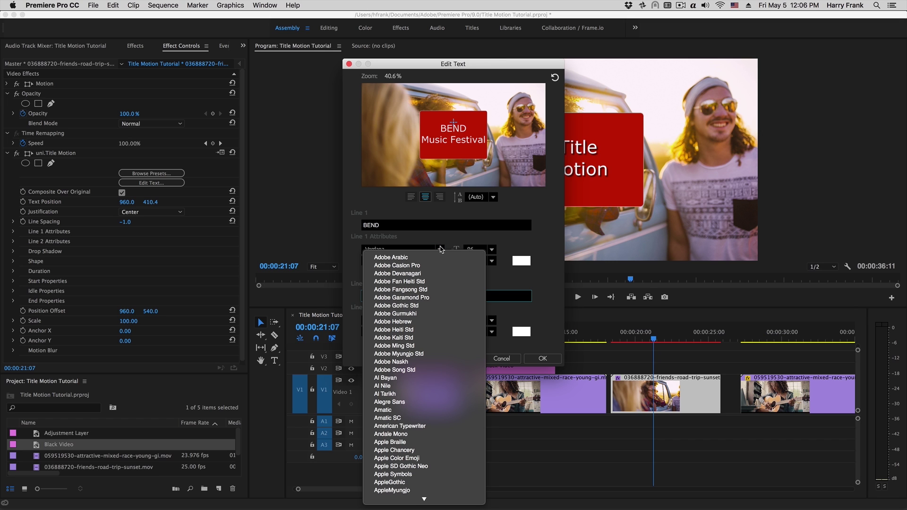
{"action": "scroll", "coordinate": [426, 425], "scroll_direction": "down", "scroll_amount": 10}
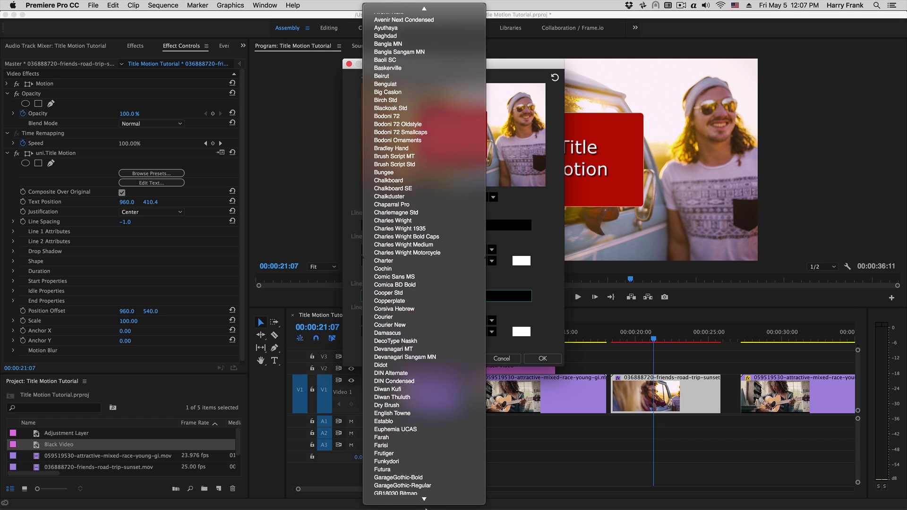
{"action": "left_click", "coordinate": [409, 425]}
- Enlarge the BEND line to font size 224 and move the title text up within the red box
{"action": "left_click_drag", "start_coordinate": [455, 249], "coordinate": [475, 248]}
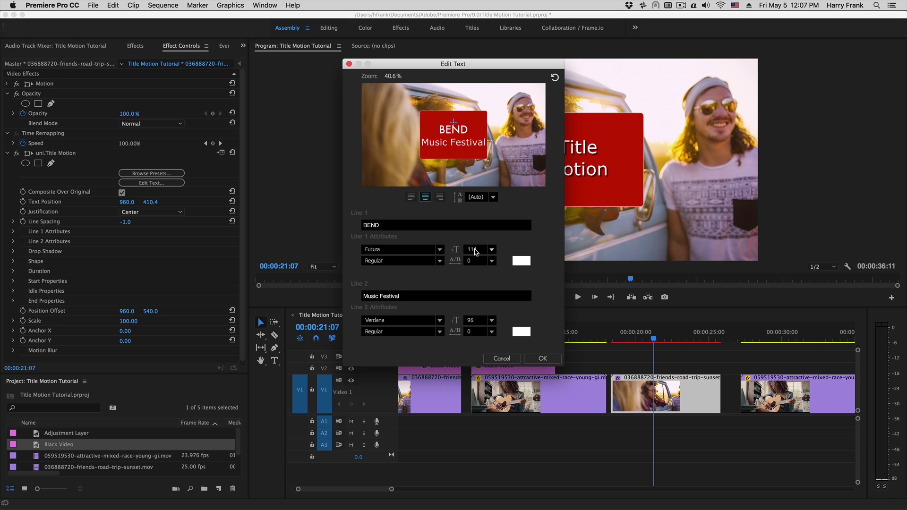
{"action": "left_click_drag", "start_coordinate": [455, 250], "coordinate": [516, 253]}
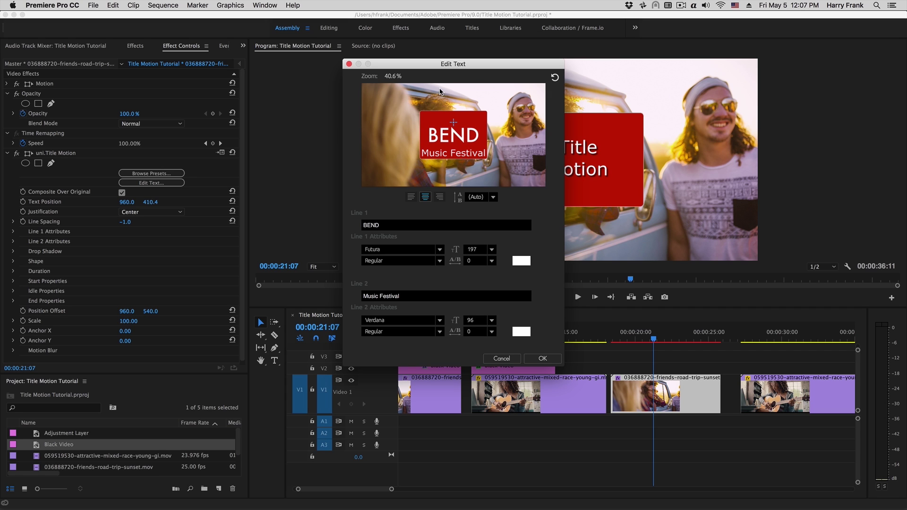
{"action": "left_click_drag", "start_coordinate": [455, 125], "coordinate": [456, 117]}
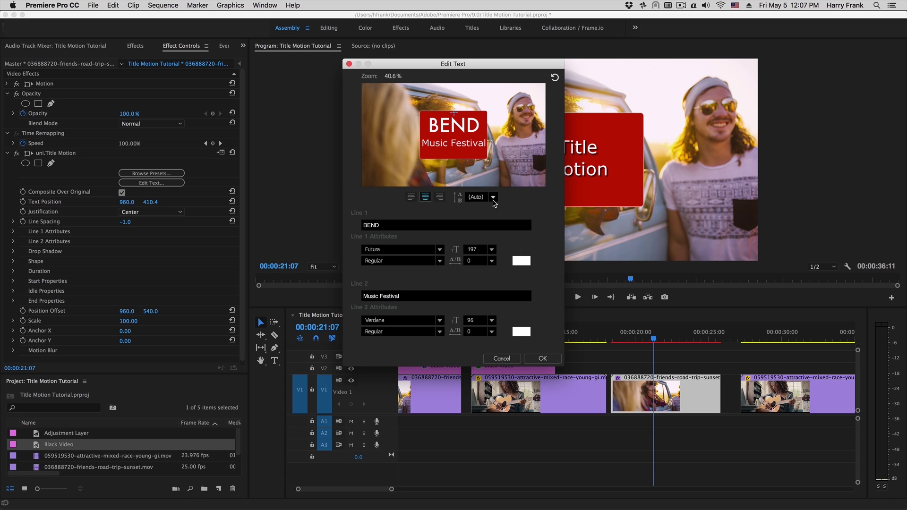
{"action": "left_click_drag", "start_coordinate": [455, 249], "coordinate": [467, 249]}
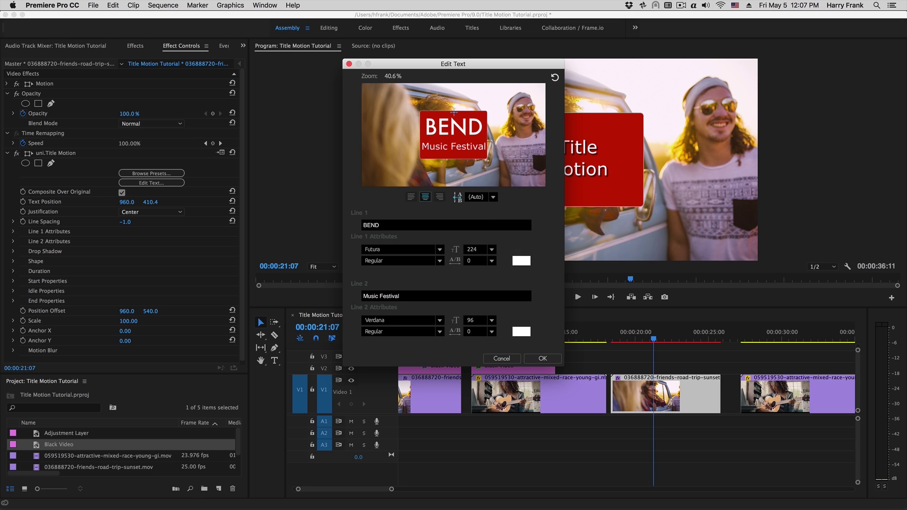
- Replace the title's automatic line spacing with a spacing of 276
{"action": "left_click", "coordinate": [470, 199]}
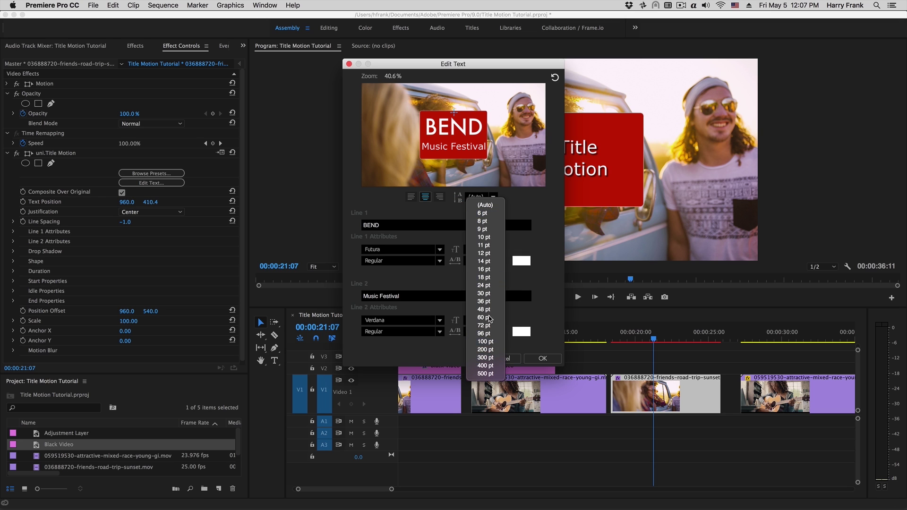
{"action": "left_click", "coordinate": [484, 342]}
{"action": "left_click_drag", "start_coordinate": [458, 196], "coordinate": [498, 196]}
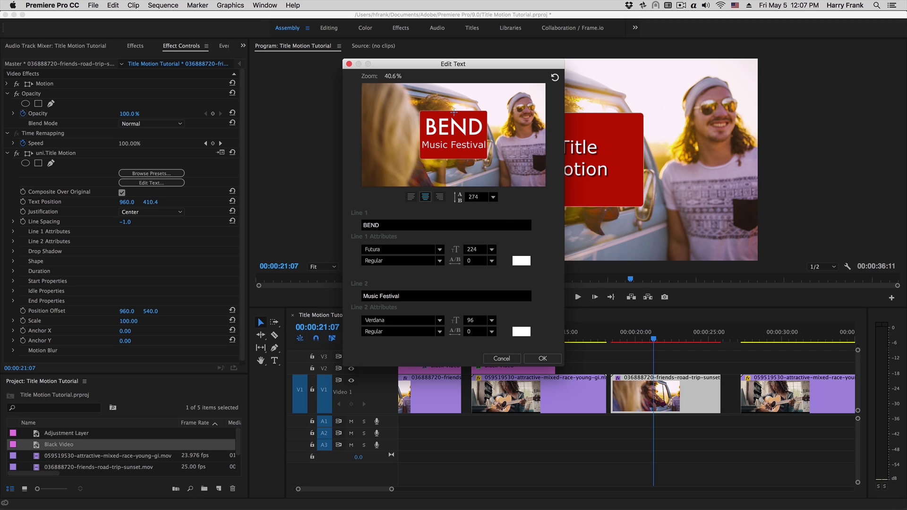
- Set the Music Festival line to DIN Condensed Bold at size 133 and apply the text edits
{"action": "left_click", "coordinate": [440, 323]}
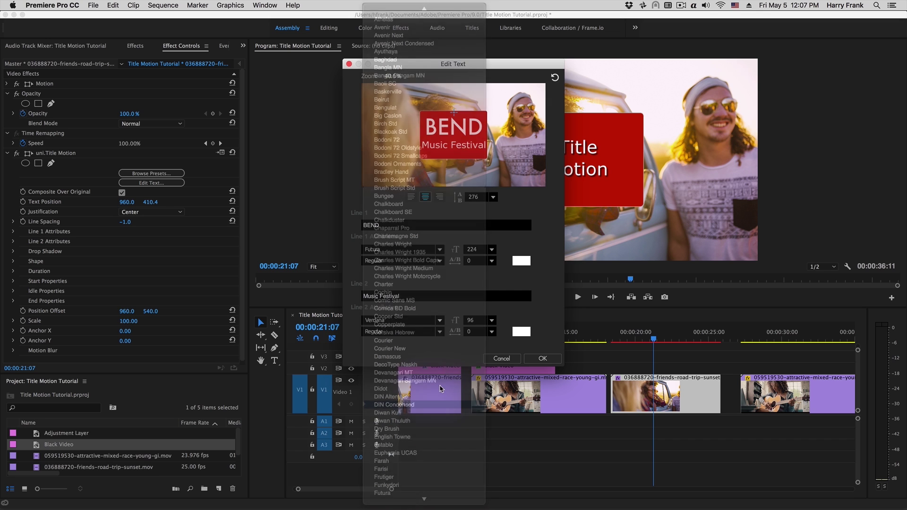
{"action": "left_click", "coordinate": [396, 405]}
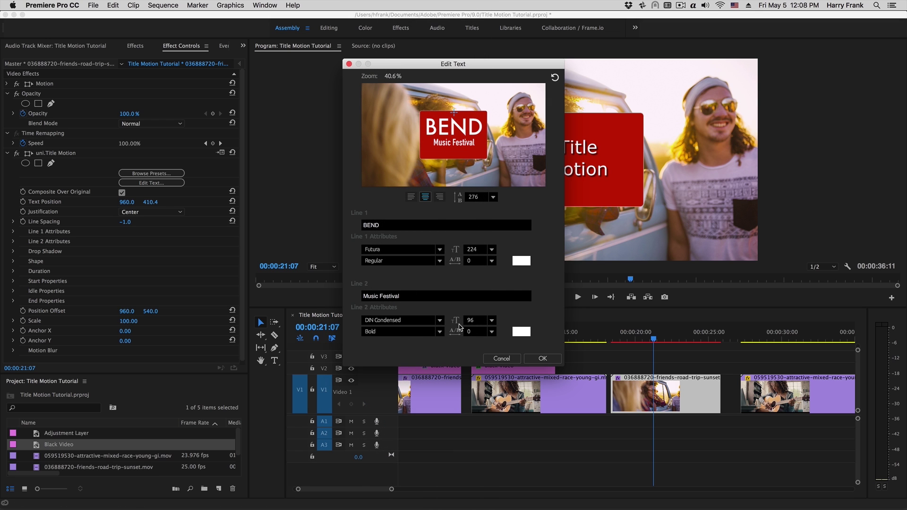
{"action": "left_click_drag", "start_coordinate": [456, 320], "coordinate": [477, 311]}
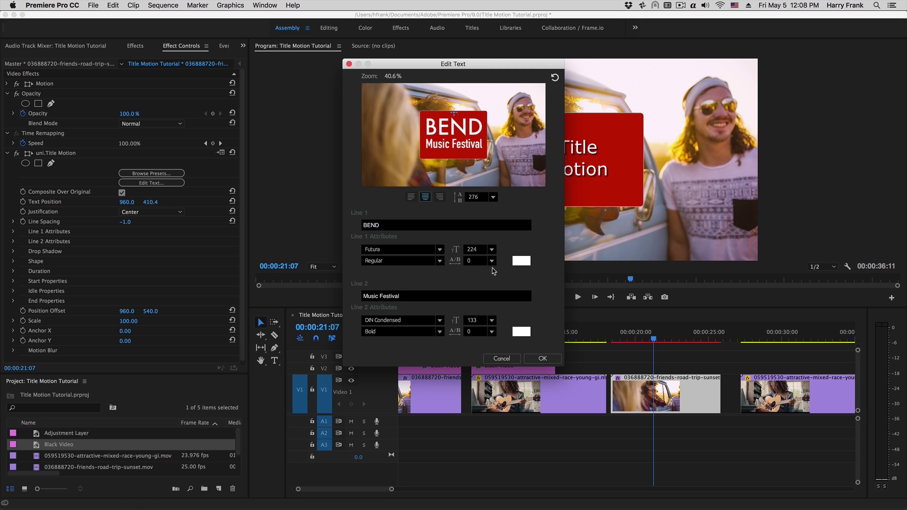
{"action": "left_click", "coordinate": [542, 359]}
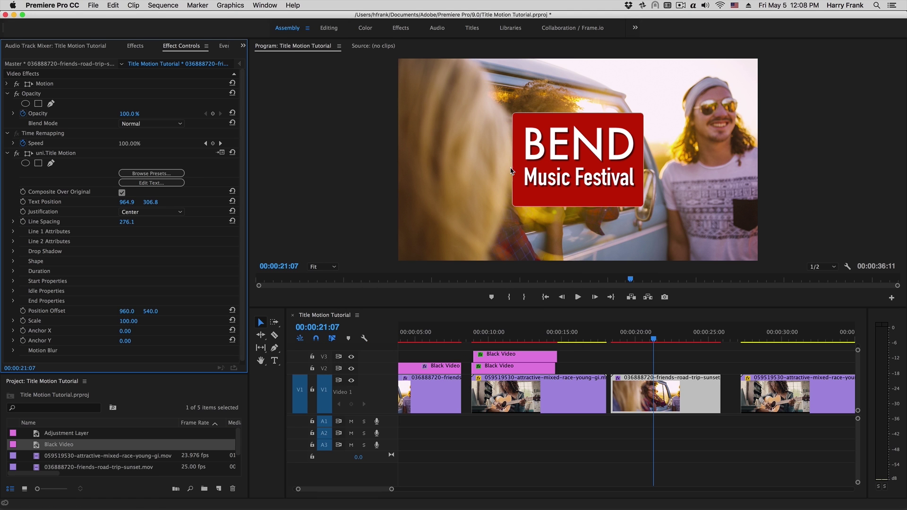
- Play back the road-trip clip to preview the edited title animation
{"action": "left_click_drag", "start_coordinate": [619, 334], "coordinate": [609, 335]}
{"action": "key", "text": "space"}
{"action": "left_click", "coordinate": [657, 337]}
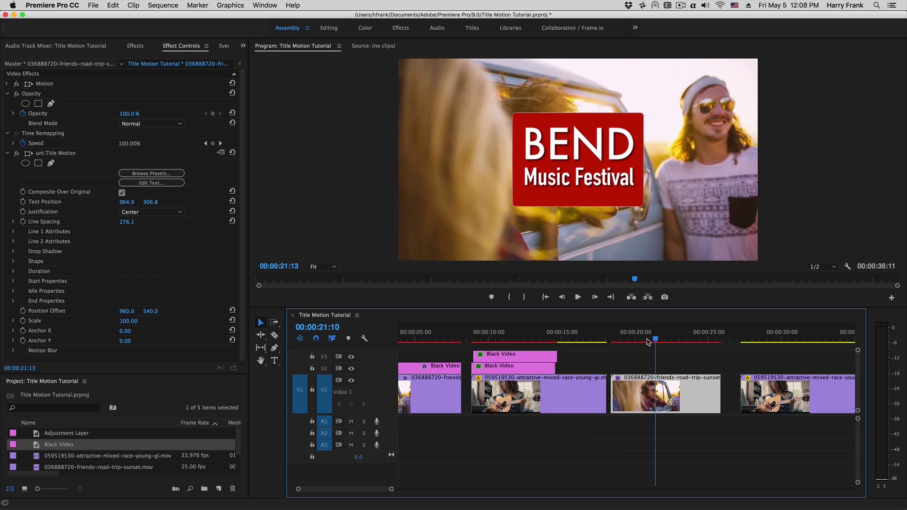
- Split the road-trip clip on V1 at 00:00:21:23 with the Razor tool and play back its first part
{"action": "left_click_drag", "start_coordinate": [659, 349], "coordinate": [662, 347]}
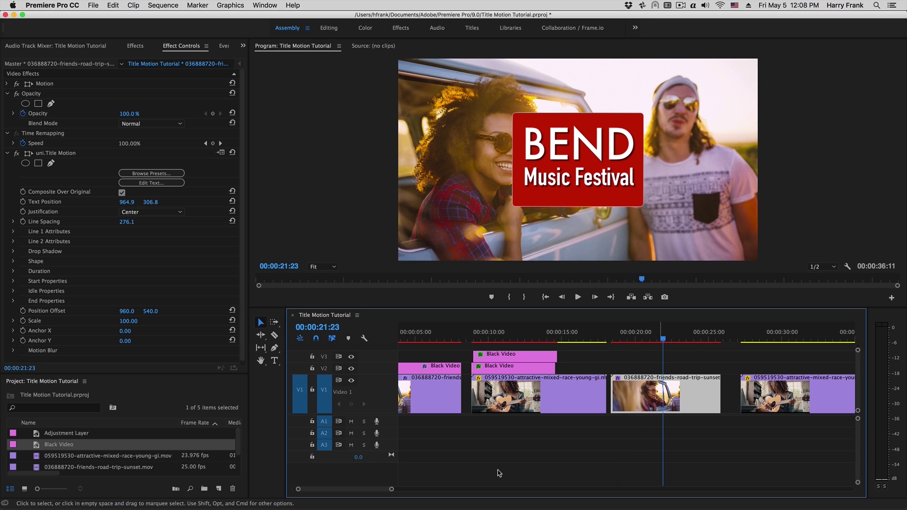
{"action": "left_click", "coordinate": [274, 335]}
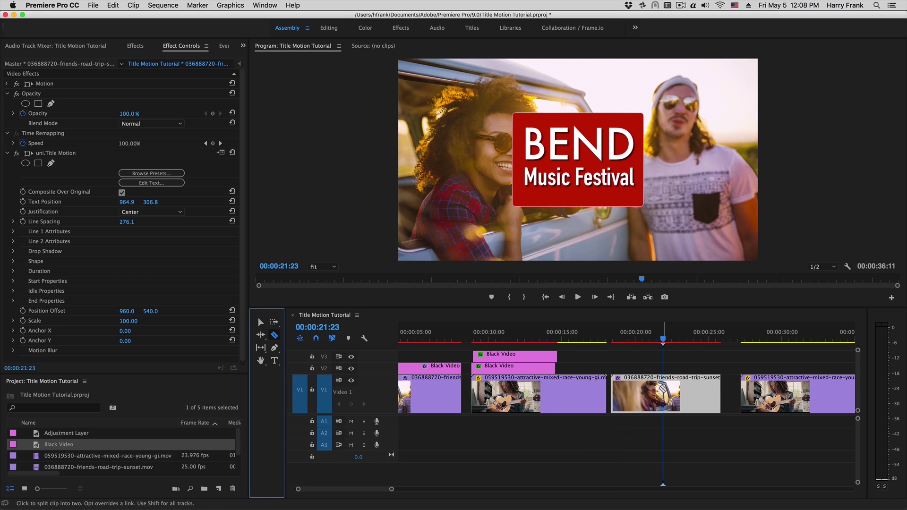
{"action": "left_click", "coordinate": [663, 391]}
{"action": "left_click", "coordinate": [624, 335]}
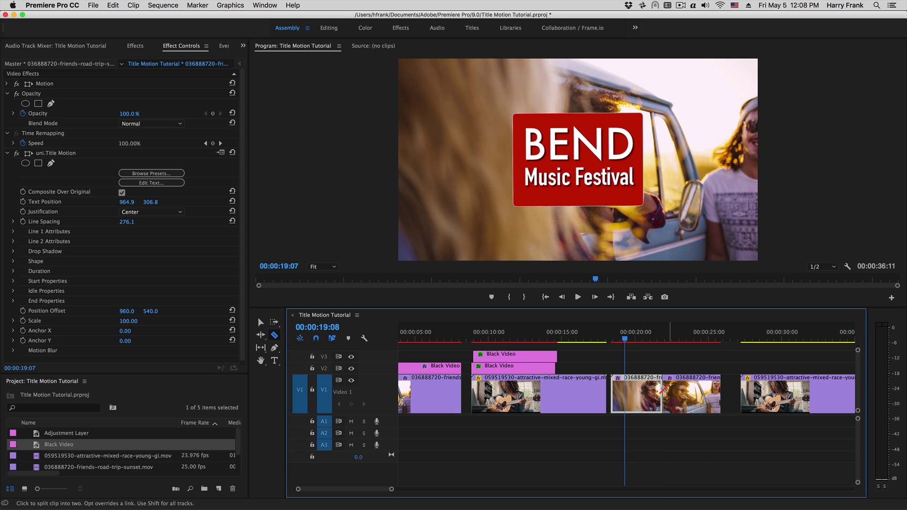
{"action": "key", "text": "space"}
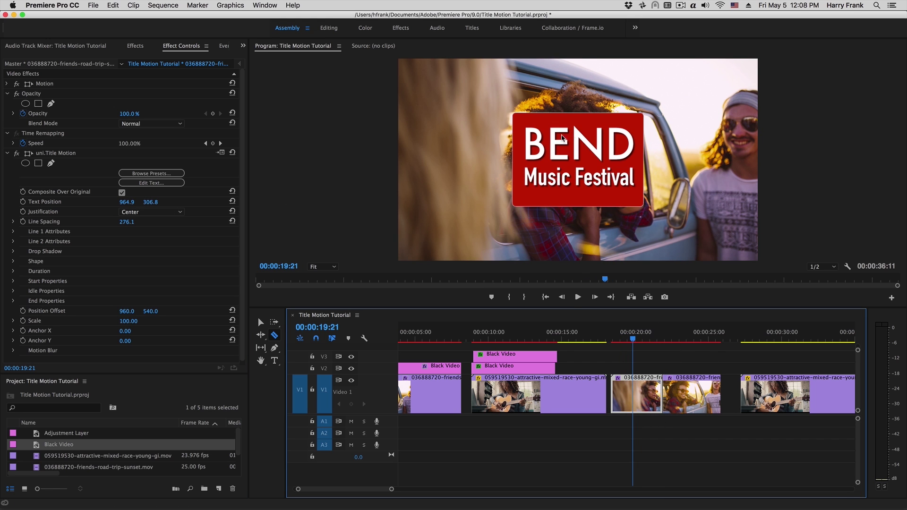
- Try adjusting the Line 1 and Line 2 Attributes of the title, including tracking and vertical offset, and undo the changes
{"action": "left_click", "coordinate": [15, 241]}
{"action": "left_click", "coordinate": [15, 232]}
{"action": "scroll", "coordinate": [141, 203], "scroll_direction": "down", "scroll_amount": 5}
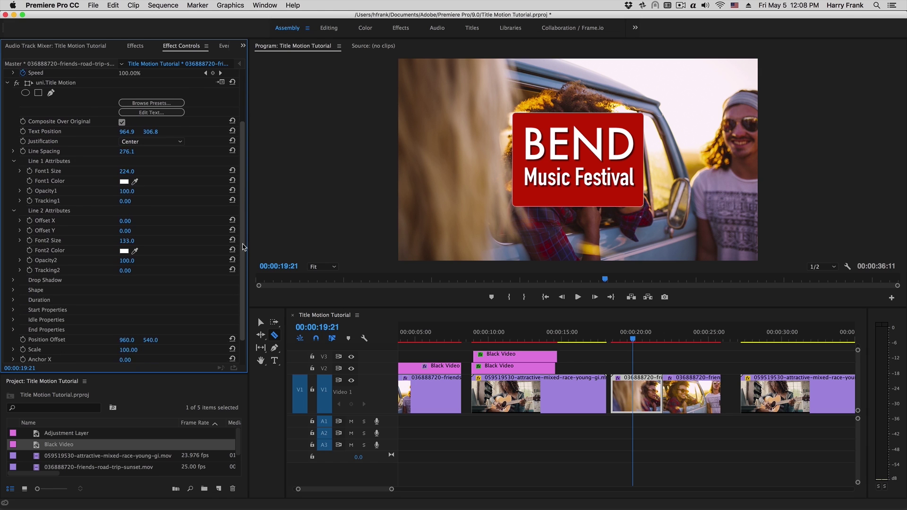
{"action": "left_click_drag", "start_coordinate": [127, 139], "coordinate": [126, 151]}
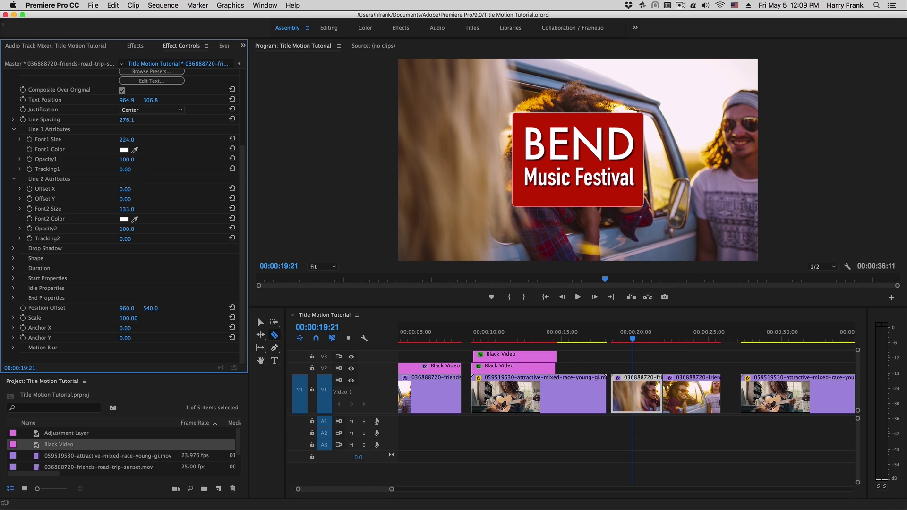
{"action": "mouse_move", "coordinate": [125, 168]}
{"action": "left_mouse_down"}
{"action": "mouse_move", "coordinate": [115, 169]}
{"action": "mouse_move", "coordinate": [126, 169]}
{"action": "left_mouse_up"}
{"action": "left_click_drag", "start_coordinate": [125, 199], "coordinate": [161, 189]}
{"action": "key", "text": "super+z"}
{"action": "key", "text": "super+z"}
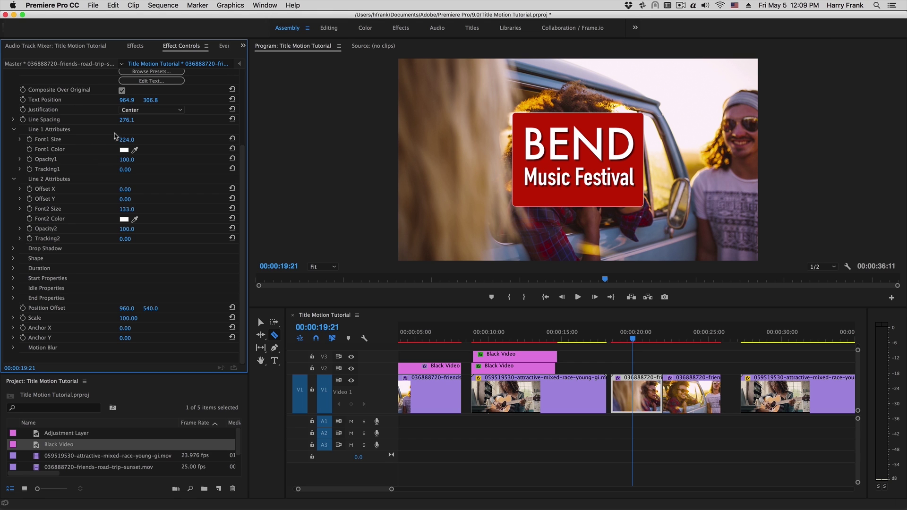
- Review the BEND Music Festival text settings in the text editor and cancel without changes
{"action": "left_click", "coordinate": [164, 81]}
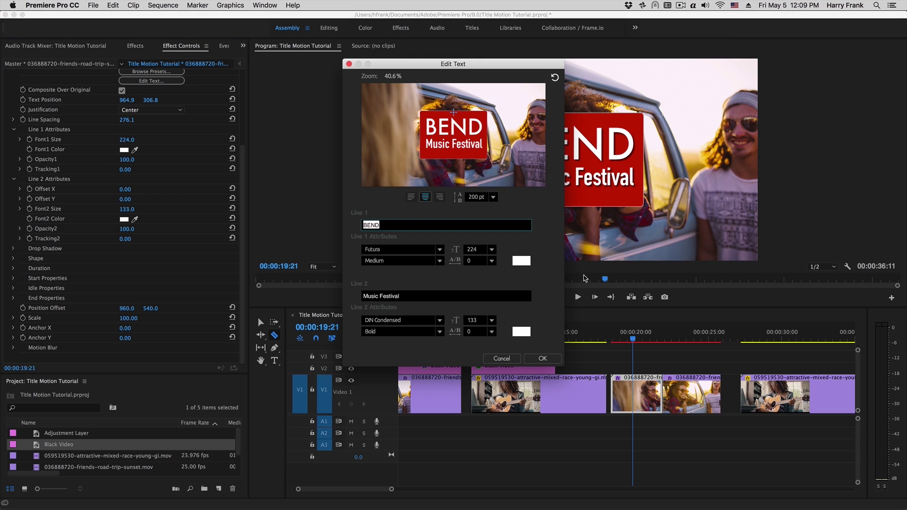
{"action": "left_click", "coordinate": [498, 359]}
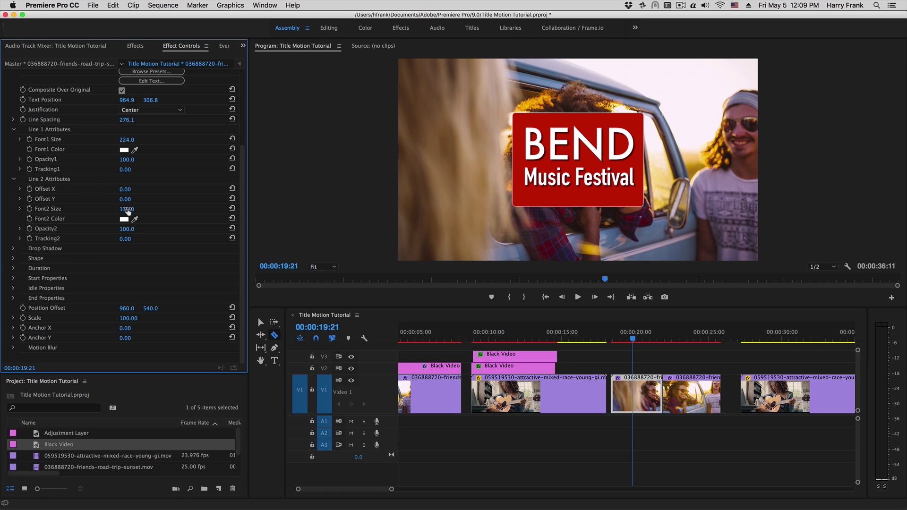
- Set the title's Drop Shadow opacity to 50 and collapse the Drop Shadow settings
{"action": "left_click", "coordinate": [14, 249]}
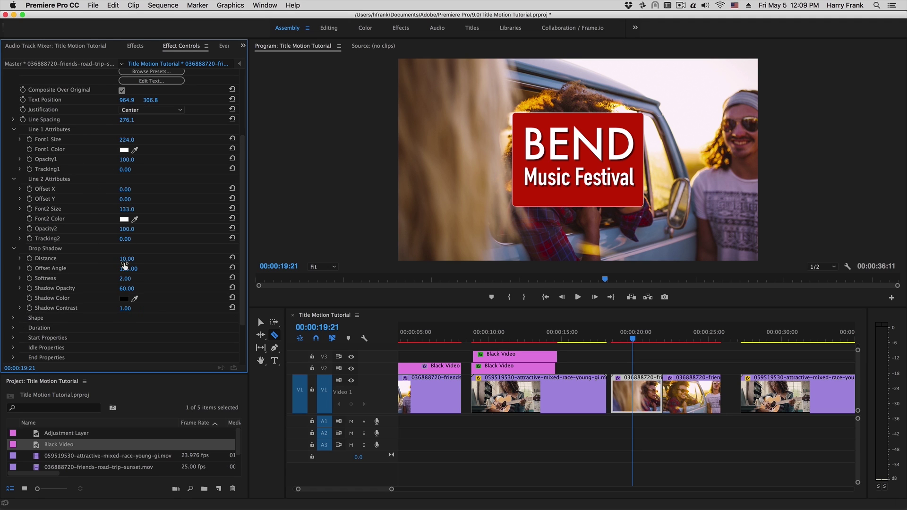
{"action": "left_click_drag", "start_coordinate": [127, 288], "coordinate": [147, 288]}
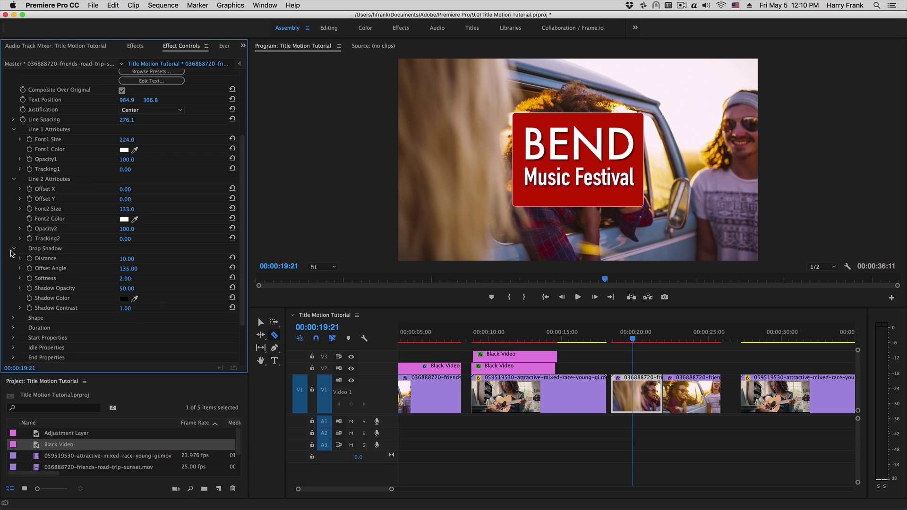
{"action": "left_click", "coordinate": [14, 249]}
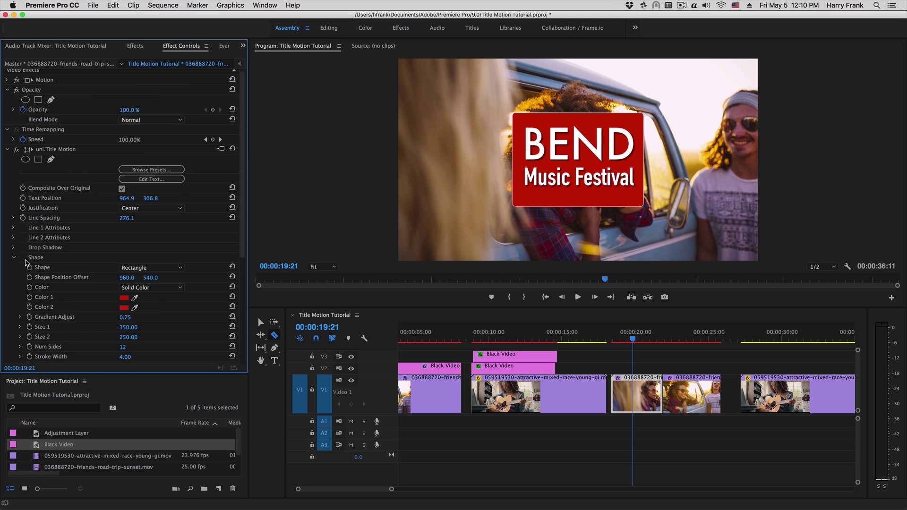
- Try the Burst and Circle shapes for the title's red background
{"action": "left_click", "coordinate": [134, 268]}
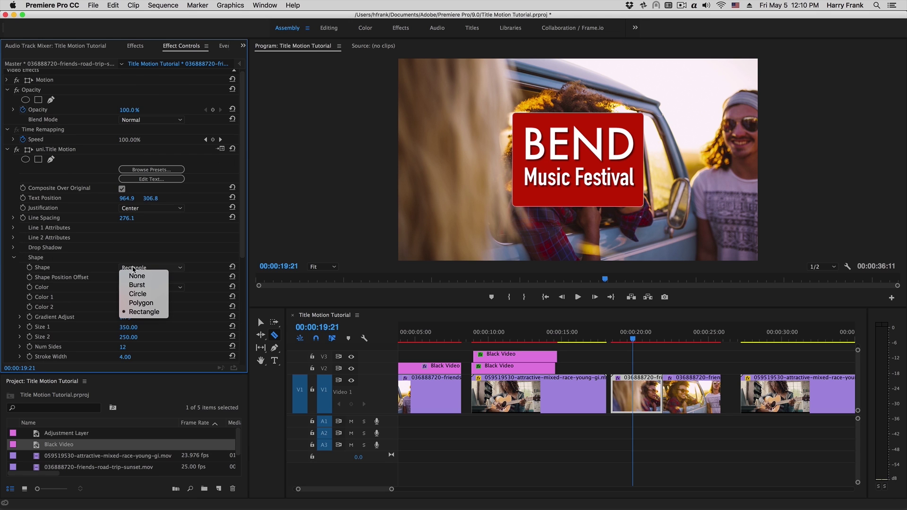
{"action": "left_click", "coordinate": [145, 286]}
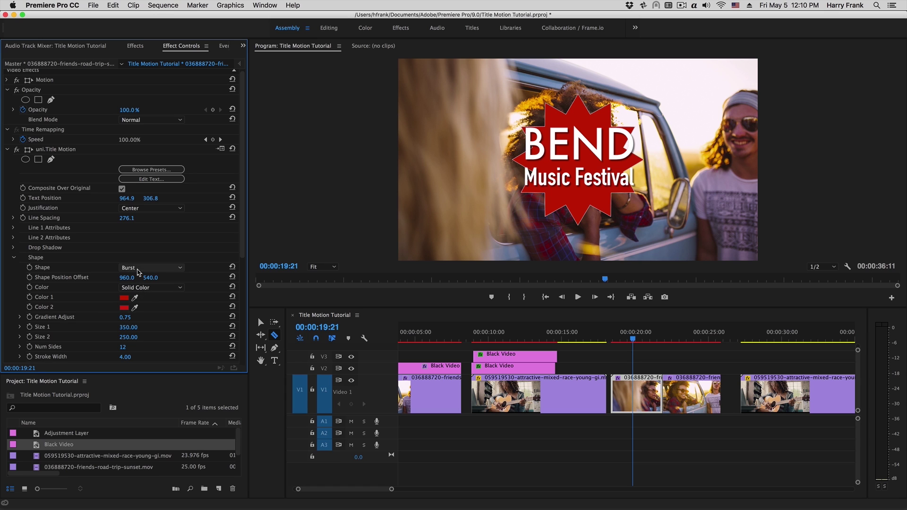
{"action": "left_click", "coordinate": [139, 268]}
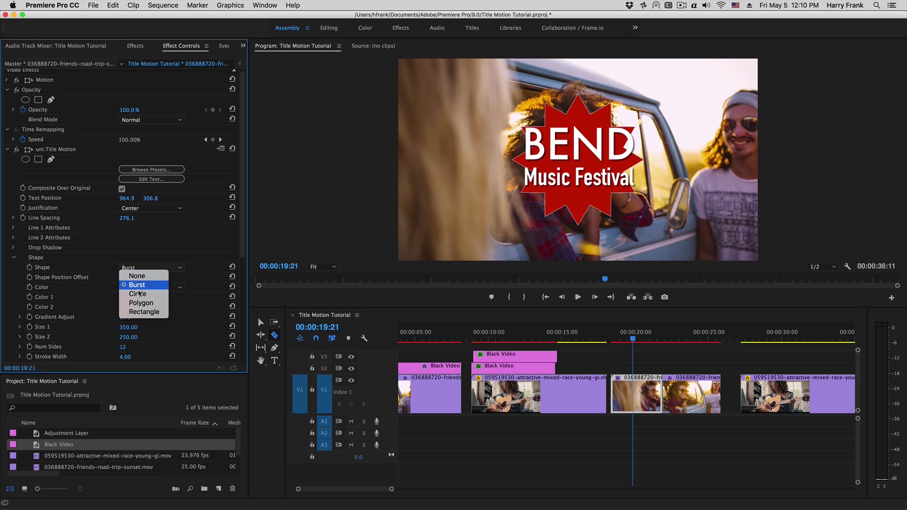
{"action": "left_click", "coordinate": [139, 294]}
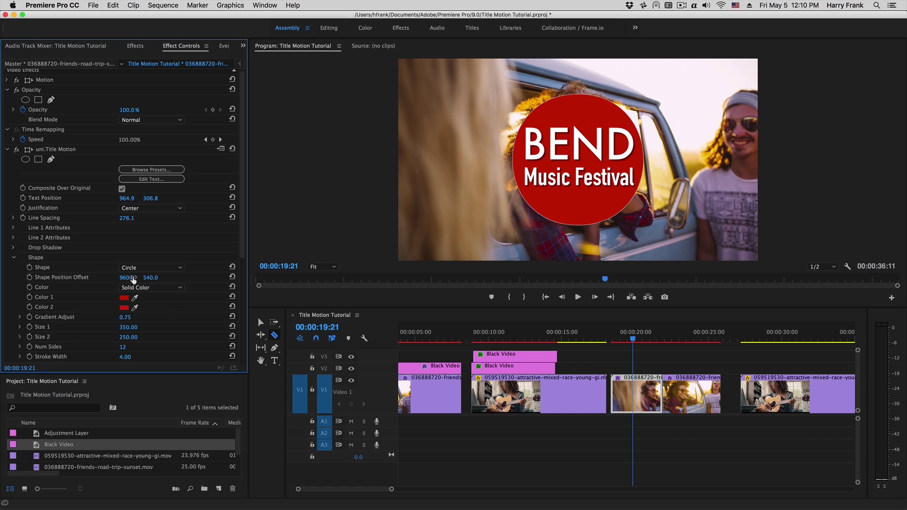
- Try the Polygon shape with 6 sides and the Rectangle shape for the title's red background
{"action": "left_click", "coordinate": [137, 270]}
{"action": "left_click", "coordinate": [135, 305]}
{"action": "left_click", "coordinate": [123, 347]}
{"action": "key", "text": "Down"}
{"action": "key", "text": "Down"}
{"action": "key", "text": "Down"}
{"action": "key", "text": "Down"}
{"action": "key", "text": "BackSpace"}
{"action": "type", "text": "6"}
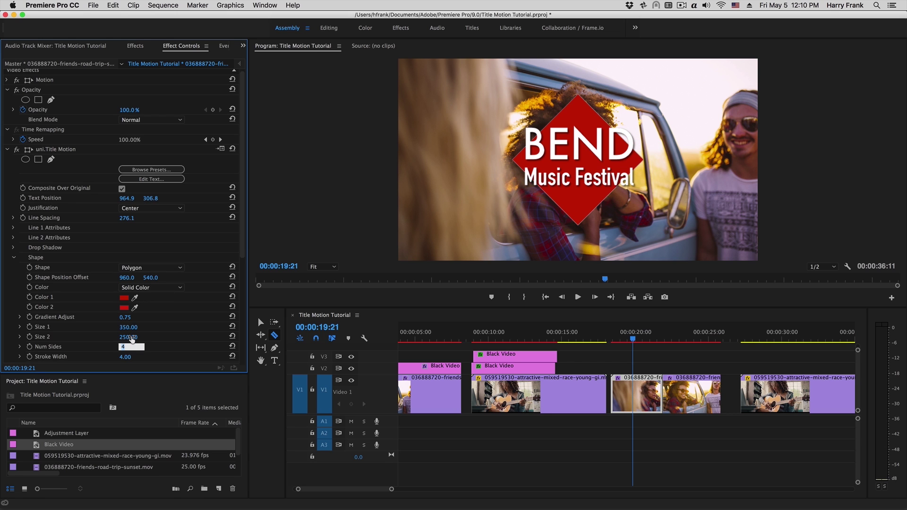
{"action": "left_click", "coordinate": [142, 268]}
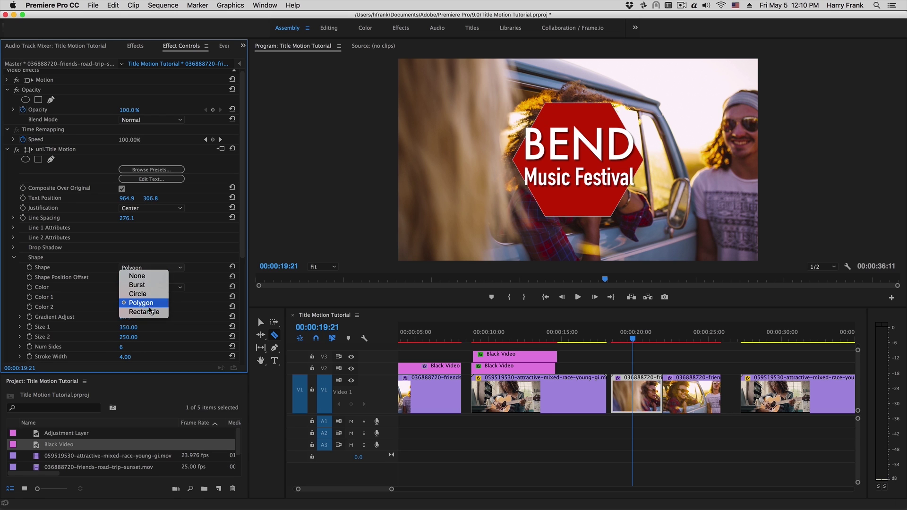
{"action": "key", "text": "Return"}
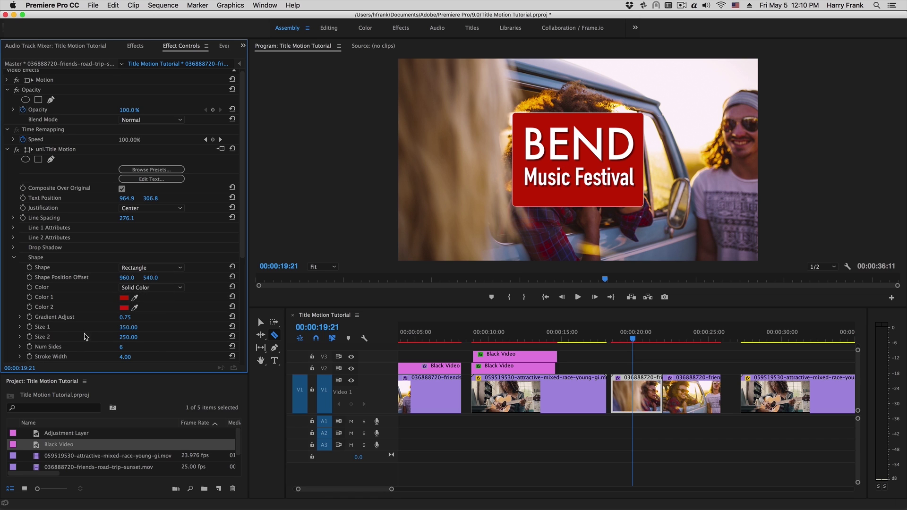
- Change the title's background shape to a Burst with 15 sides, Size 1 of 435 and Size 2 of 354
{"action": "left_click", "coordinate": [134, 267]}
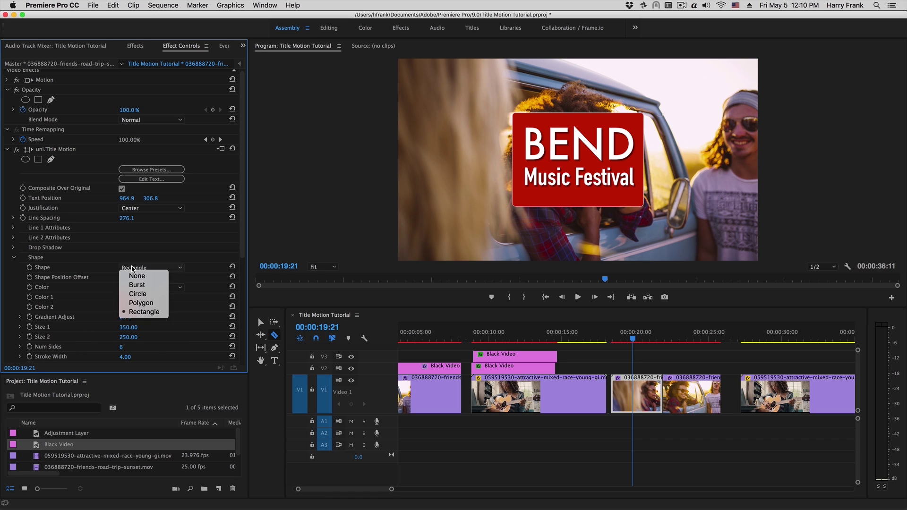
{"action": "left_click", "coordinate": [135, 287]}
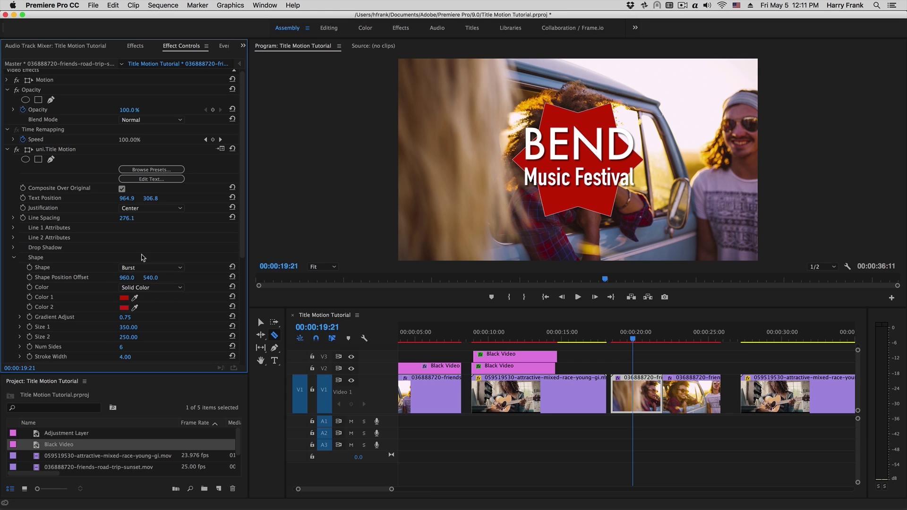
{"action": "left_click", "coordinate": [121, 347]}
{"action": "type", "text": "11"}
{"action": "key", "text": "Return"}
{"action": "left_click_drag", "start_coordinate": [122, 347], "coordinate": [101, 328]}
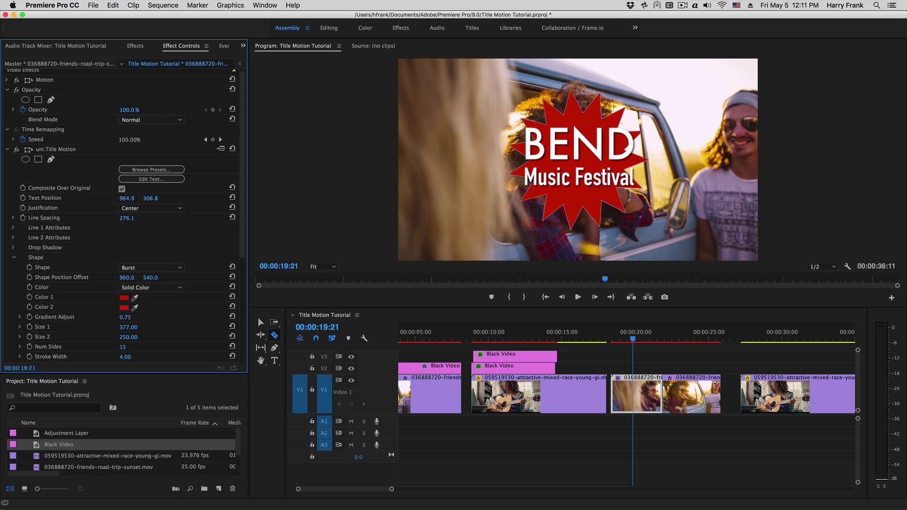
{"action": "left_click_drag", "start_coordinate": [128, 327], "coordinate": [164, 336]}
- Change the background shape to Rectangle and resize it to Size 1 of 420 and Size 2 of 236
{"action": "left_click", "coordinate": [128, 267]}
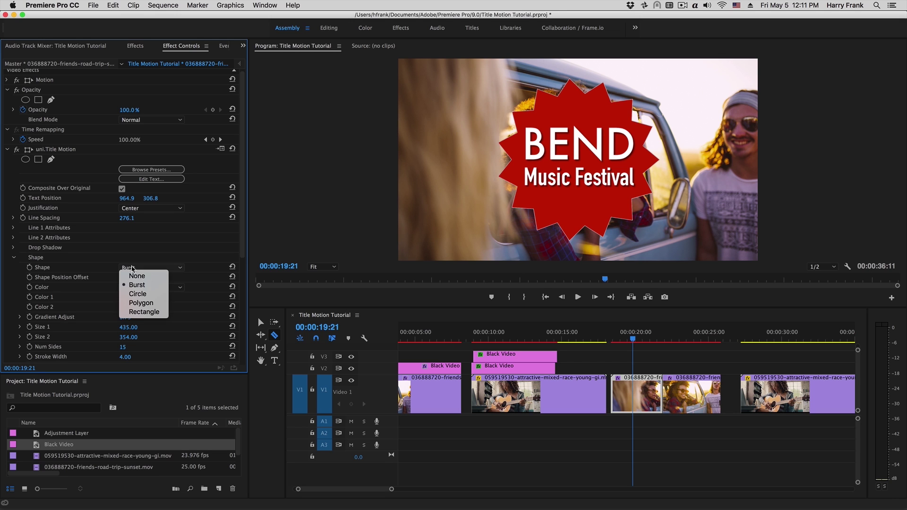
{"action": "left_click", "coordinate": [142, 312]}
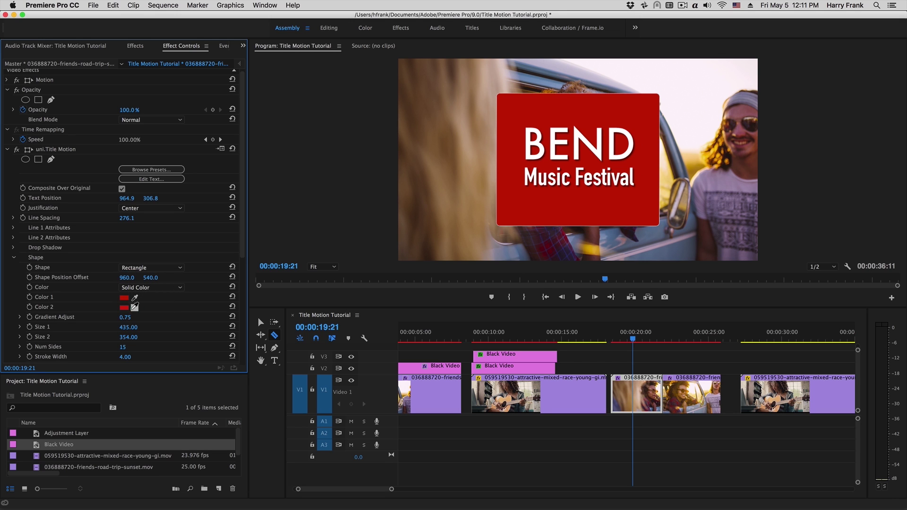
{"action": "left_click_drag", "start_coordinate": [130, 327], "coordinate": [106, 335]}
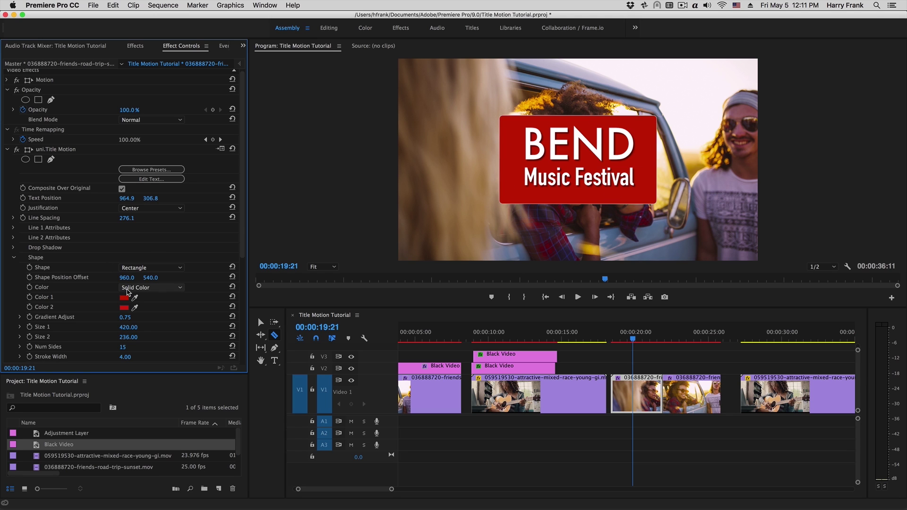
- Fill the rectangle with a Linear Gradient from red to black by setting Color 2 to black
{"action": "left_click", "coordinate": [129, 290]}
{"action": "left_click", "coordinate": [146, 289]}
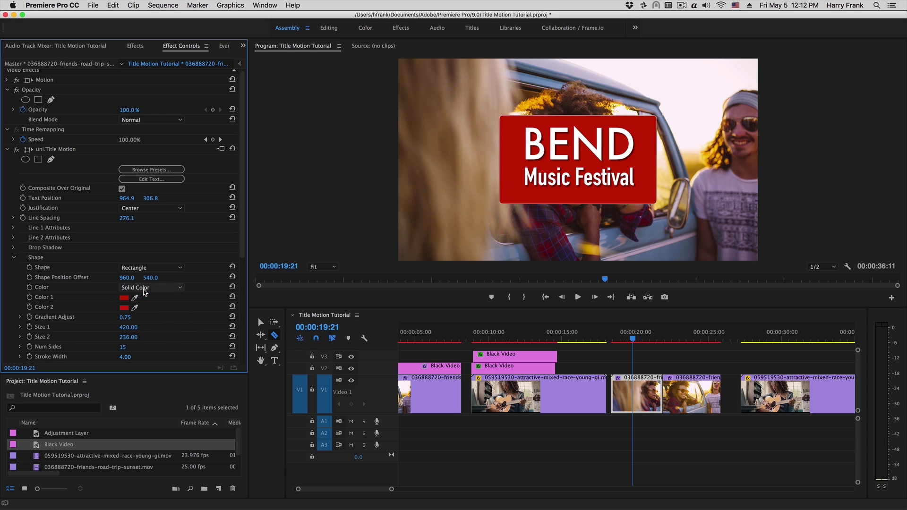
{"action": "left_click", "coordinate": [146, 289]}
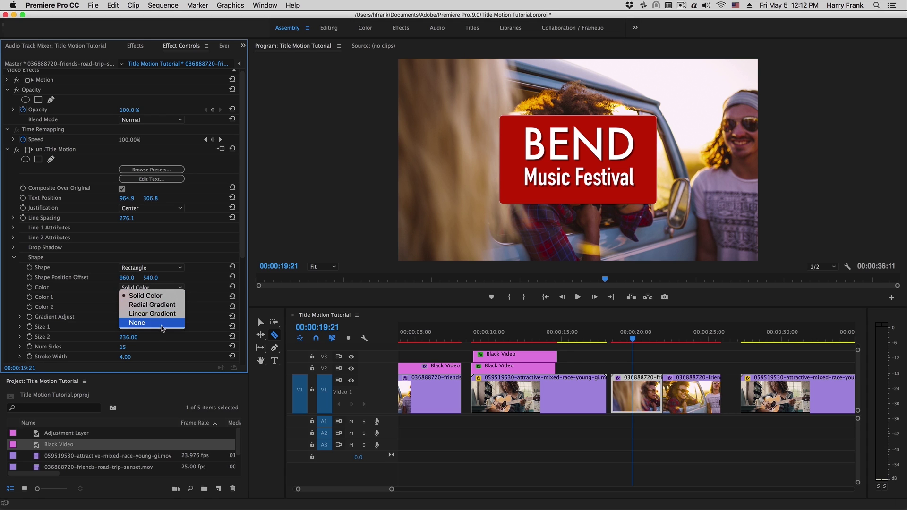
{"action": "left_click", "coordinate": [168, 313]}
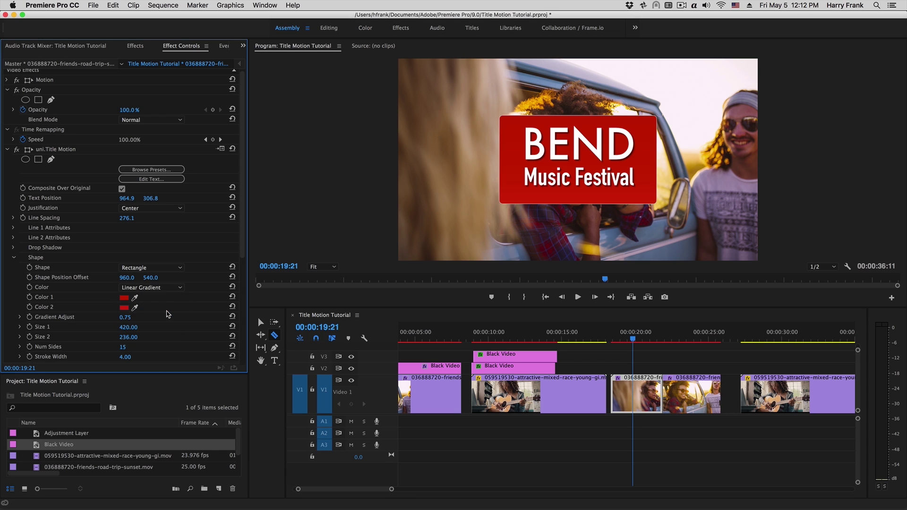
{"action": "left_click", "coordinate": [125, 308]}
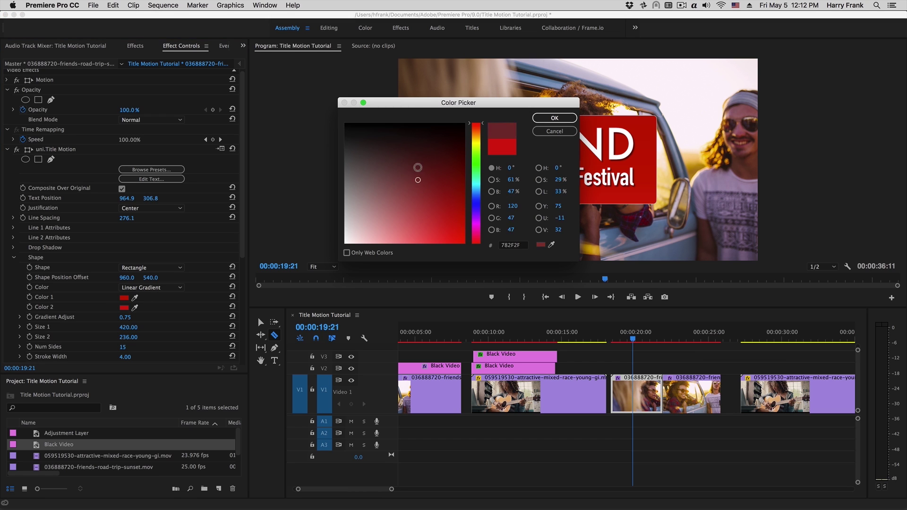
{"action": "key", "text": "Return"}
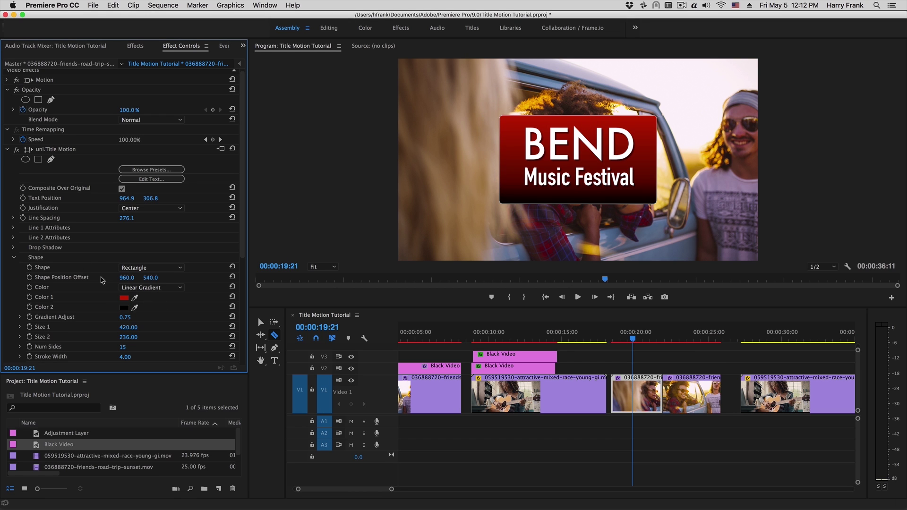
- Turn the rectangle into an outline with Color set to None, Stroke Width 20 and Rounding 48
{"action": "left_click", "coordinate": [136, 288]}
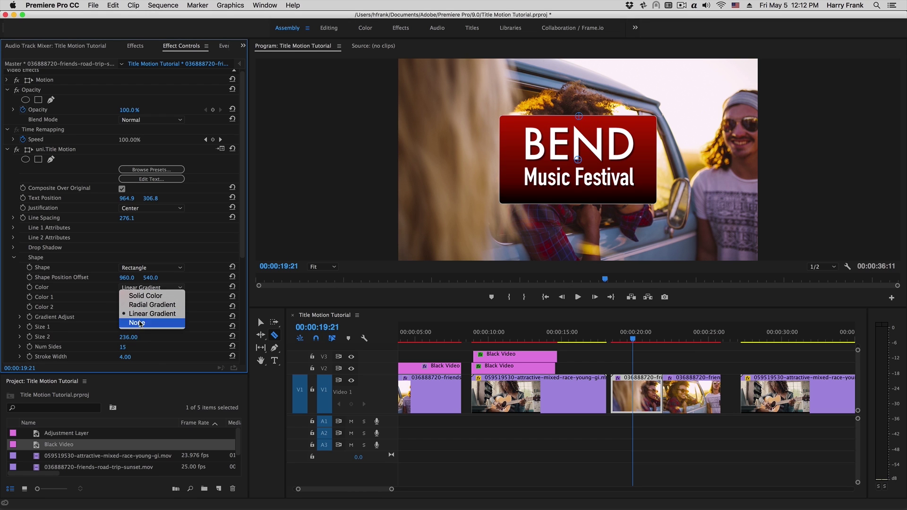
{"action": "left_click", "coordinate": [138, 323]}
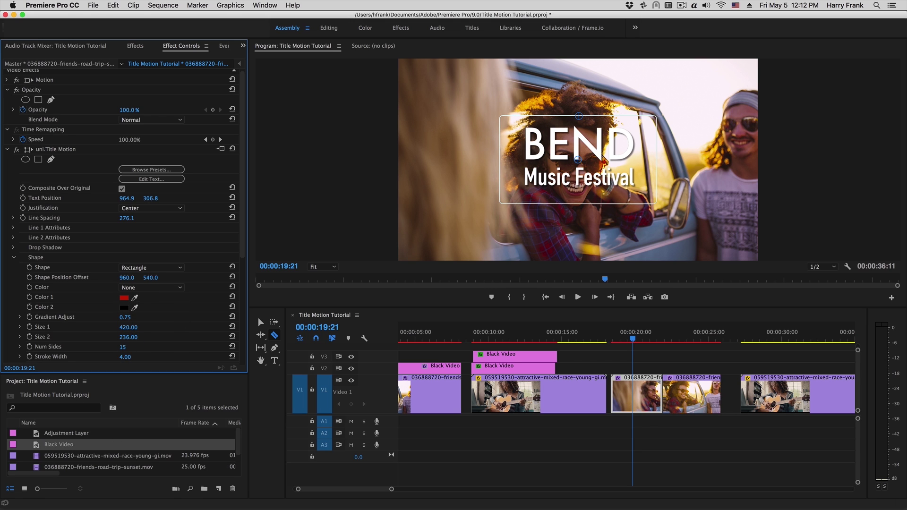
{"action": "left_click", "coordinate": [125, 357]}
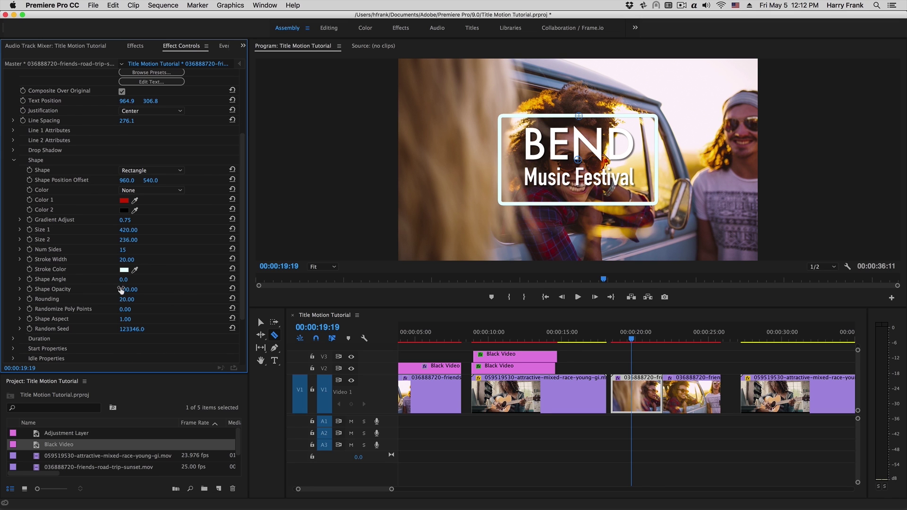
{"action": "mouse_move", "coordinate": [127, 300]}
{"action": "left_mouse_down"}
{"action": "mouse_move", "coordinate": [95, 300]}
{"action": "mouse_move", "coordinate": [140, 299]}
{"action": "left_mouse_up"}
- Try the Polygon shape with Randomize Poly Points at 130, and undo both changes
{"action": "left_click", "coordinate": [143, 171]}
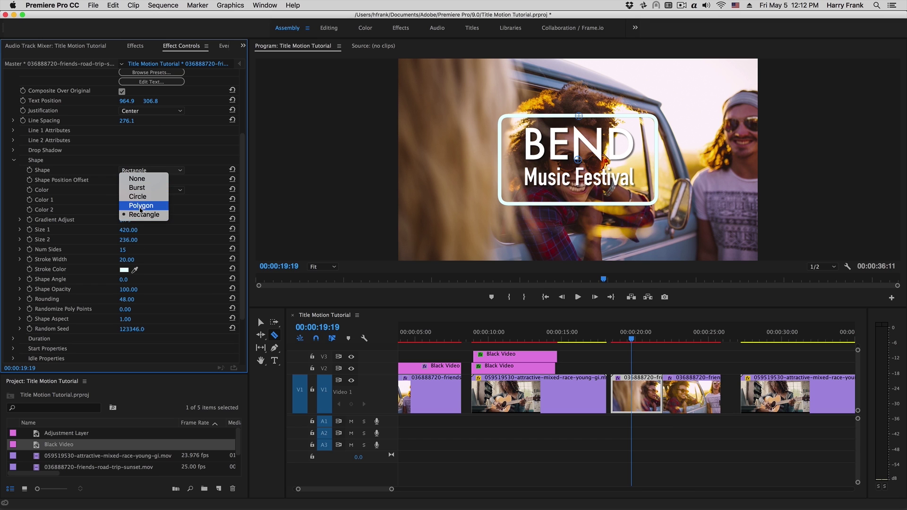
{"action": "left_click", "coordinate": [141, 206]}
{"action": "left_click_drag", "start_coordinate": [124, 310], "coordinate": [184, 309]}
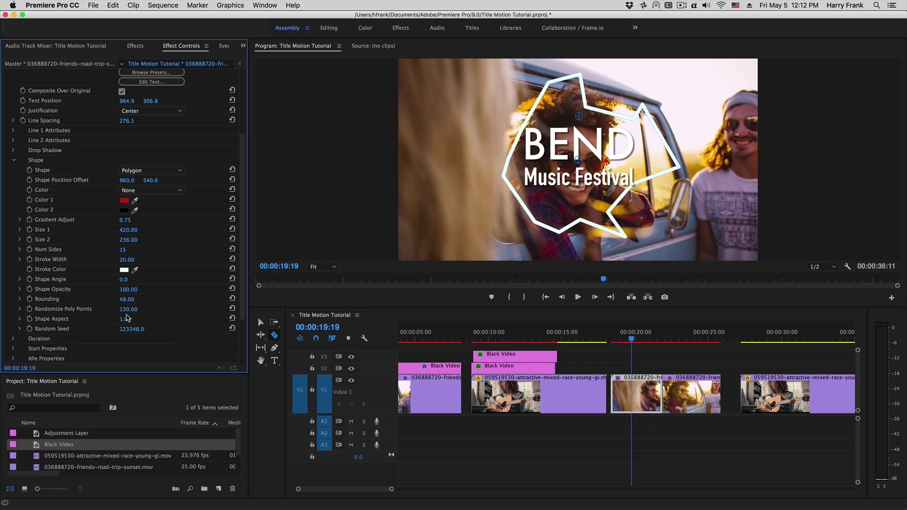
{"action": "key", "text": "super+z"}
{"action": "key", "text": "super+z"}
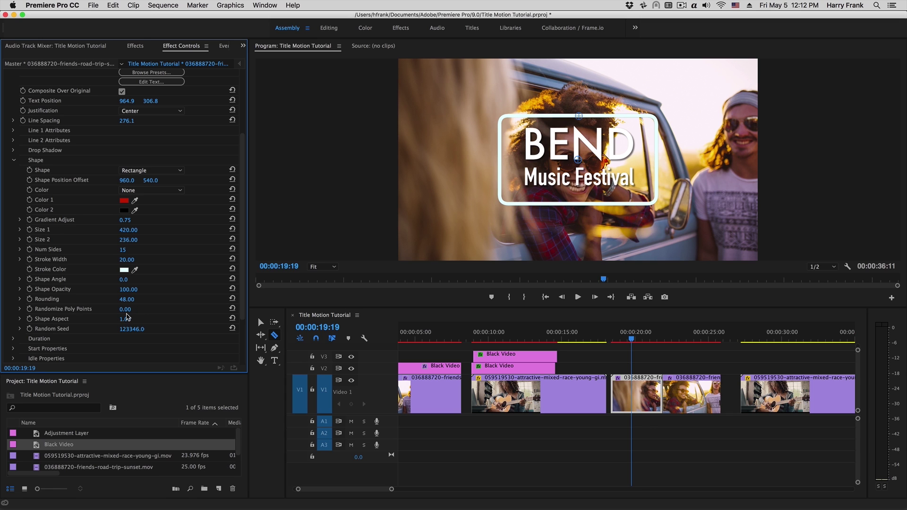
- Play the outlined title animation from the start of the second road-trip clip segment
{"action": "left_click", "coordinate": [610, 343]}
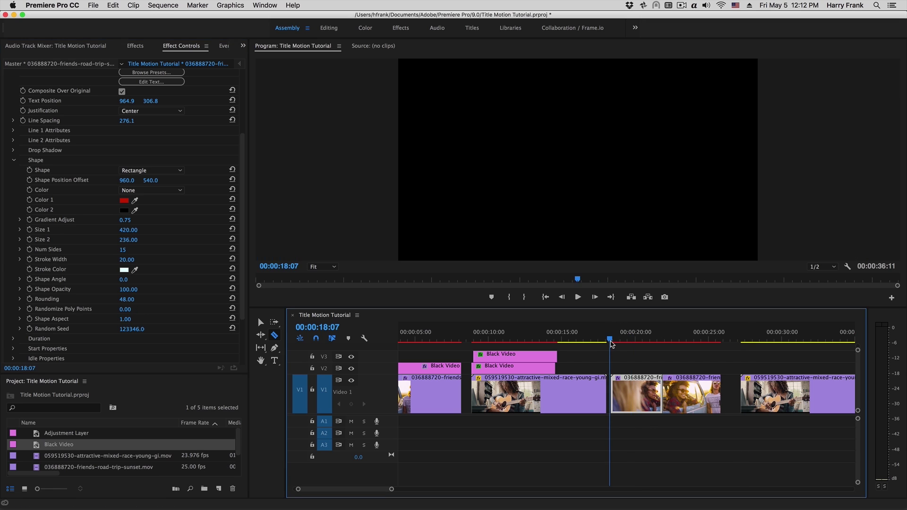
{"action": "key", "text": "space"}
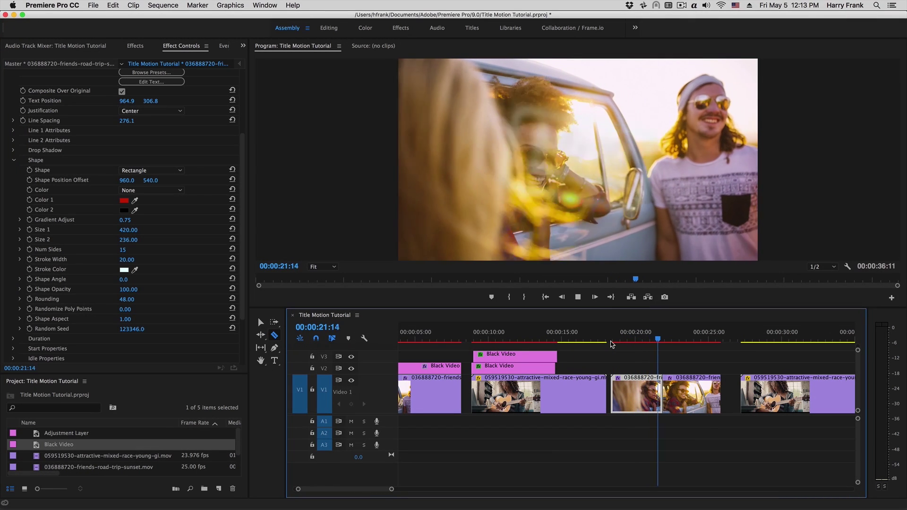
{"action": "key", "text": "space"}
- Place a Black Video clip on track V2 above the last guitar clip and select it
{"action": "left_click_drag", "start_coordinate": [831, 342], "coordinate": [804, 350]}
{"action": "key", "text": "v"}
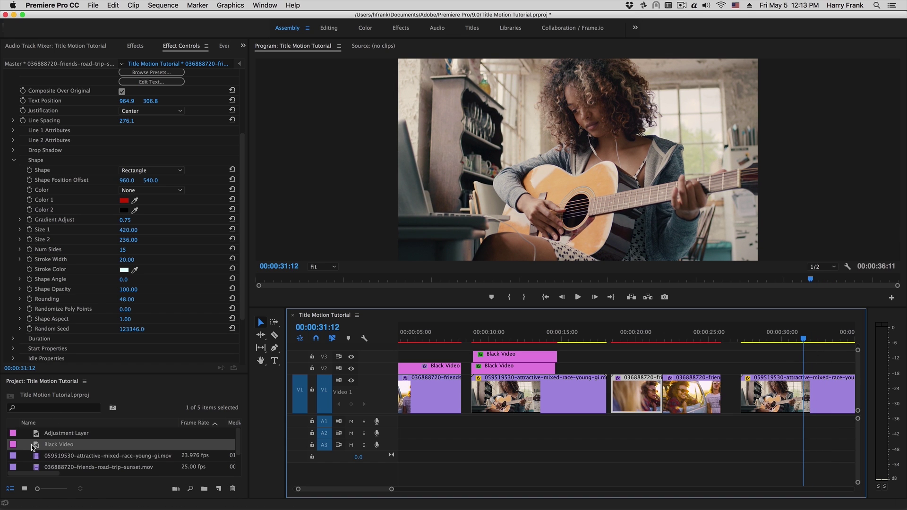
{"action": "left_click_drag", "start_coordinate": [33, 448], "coordinate": [777, 327]}
{"action": "left_click", "coordinate": [794, 334]}
{"action": "left_click", "coordinate": [789, 373]}
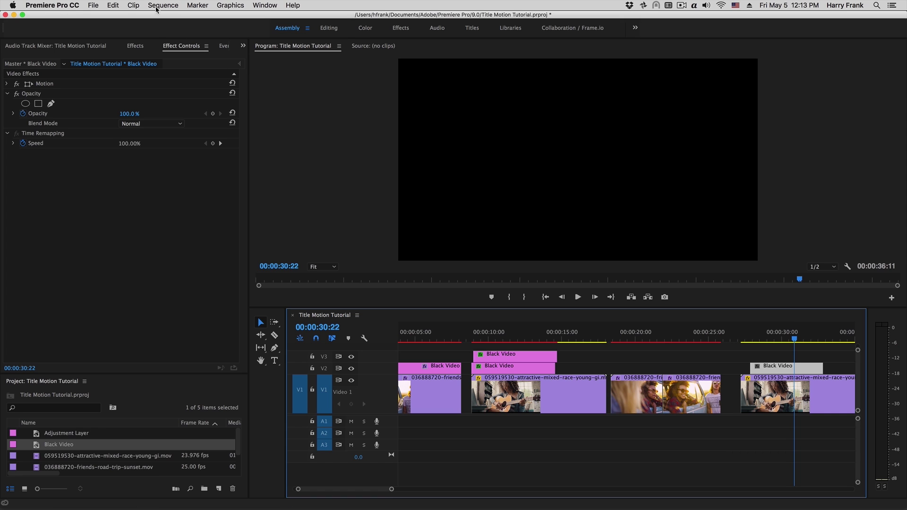
- Apply the uni.Title Motion effect to the new Black Video clip and disable Composite Over Original
{"action": "left_click", "coordinate": [141, 45]}
{"action": "left_click_drag", "start_coordinate": [27, 139], "coordinate": [548, 76]}
{"action": "left_click", "coordinate": [181, 46]}
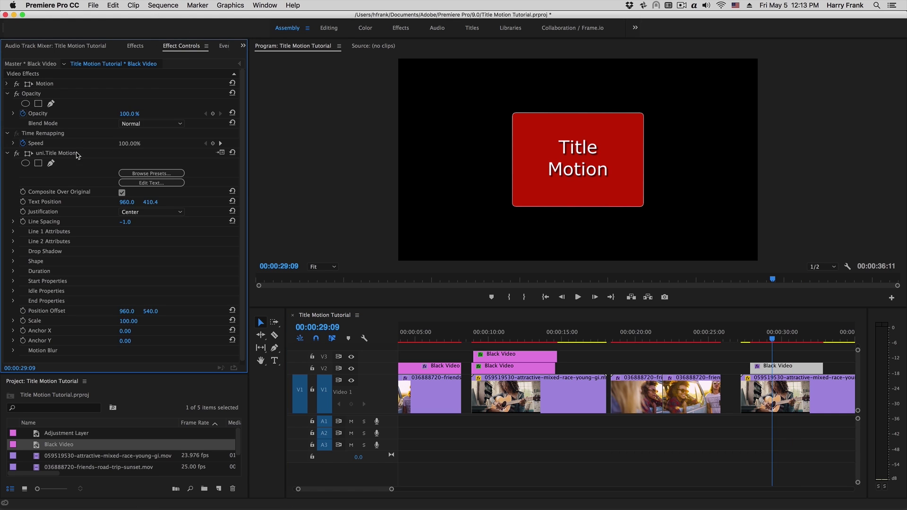
{"action": "left_click", "coordinate": [122, 193]}
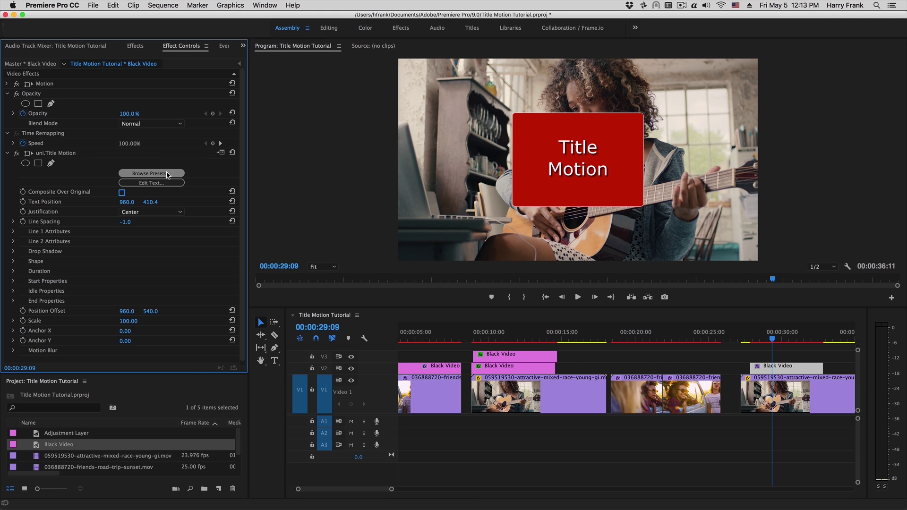
- Apply the Triangle Pop preset from the Shape Pop group to the new title
{"action": "left_click", "coordinate": [169, 175]}
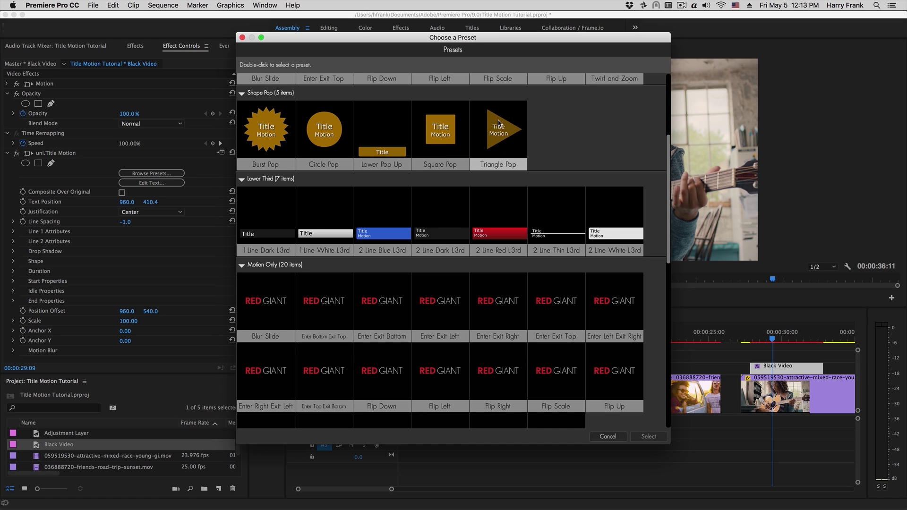
{"action": "left_click", "coordinate": [501, 128]}
{"action": "left_click", "coordinate": [500, 128]}
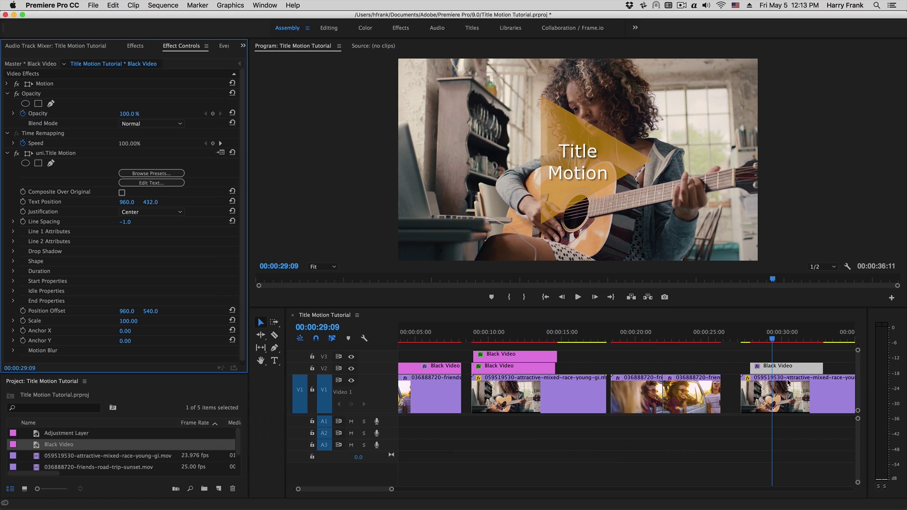
- Preview the Triangle Pop title animation over the guitar clip and park the playhead at 00:00:30:02
{"action": "left_click", "coordinate": [806, 341]}
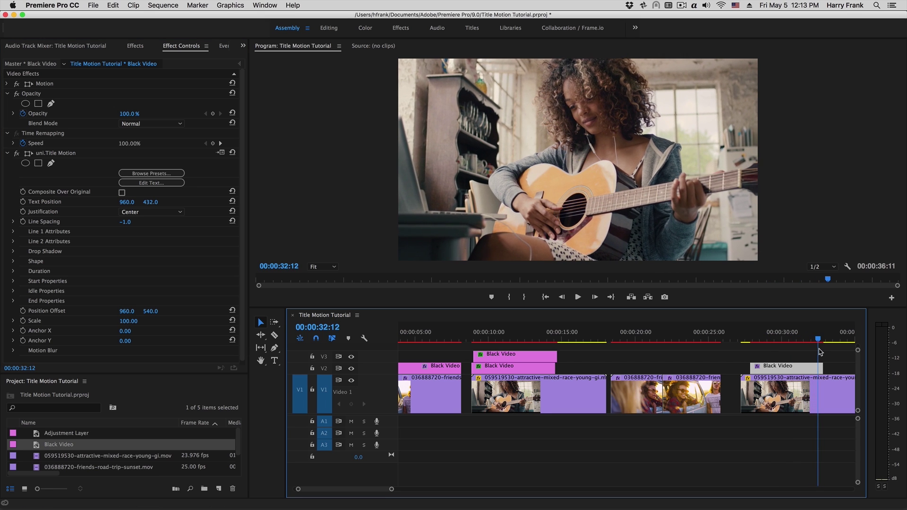
{"action": "left_click", "coordinate": [756, 341]}
{"action": "left_click_drag", "start_coordinate": [748, 349], "coordinate": [759, 358]}
{"action": "key", "text": "space"}
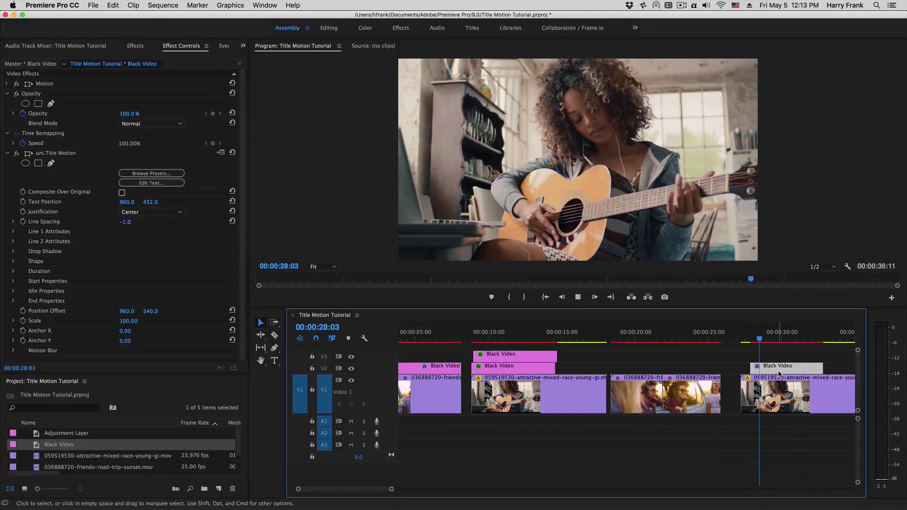
{"action": "key", "text": "space"}
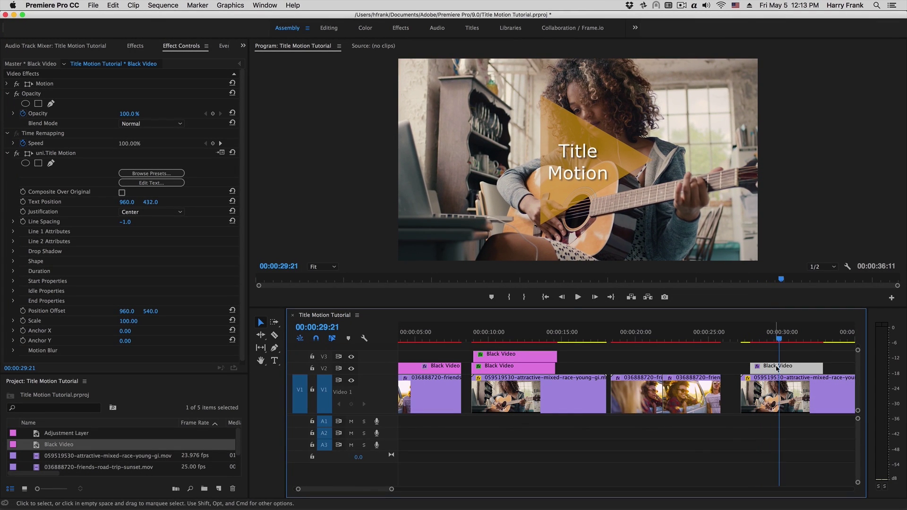
{"action": "left_click_drag", "start_coordinate": [758, 340], "coordinate": [782, 339]}
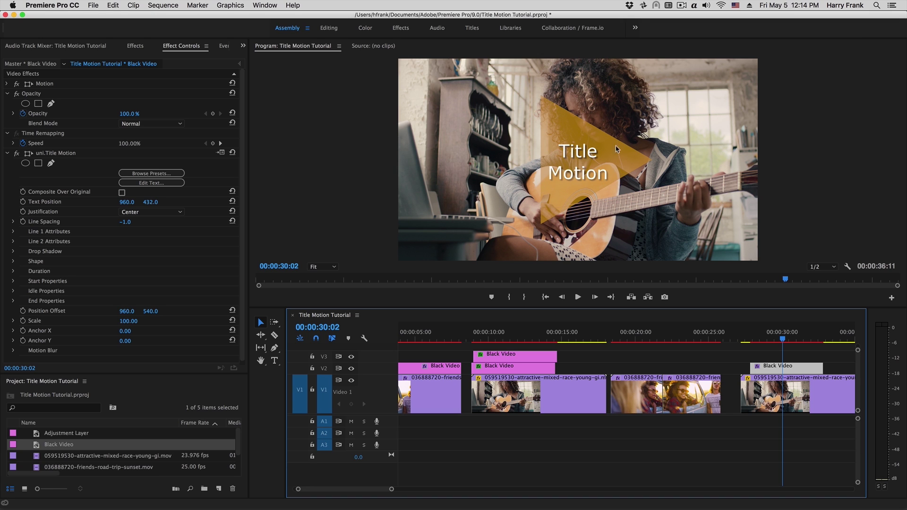
- Change the triangle shape's Color 1 to green
{"action": "left_click", "coordinate": [13, 261]}
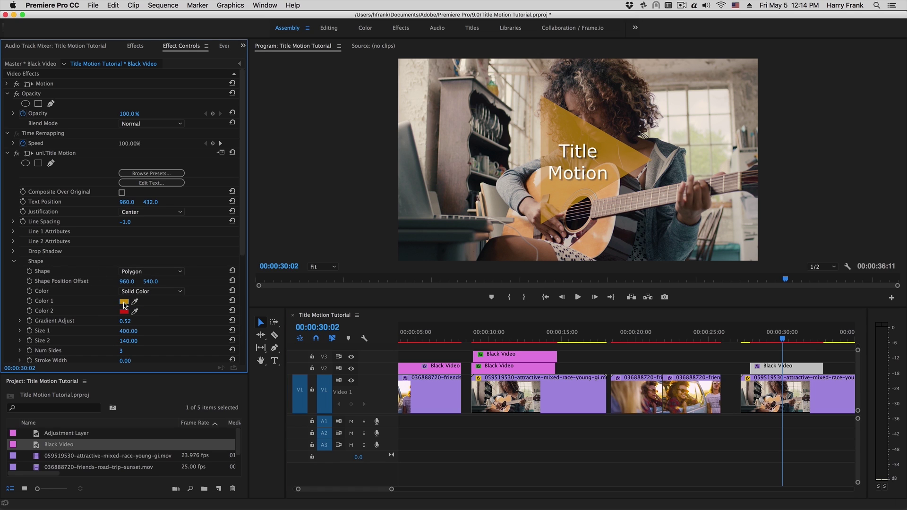
{"action": "left_click", "coordinate": [124, 302]}
{"action": "left_click", "coordinate": [476, 159]}
{"action": "left_click_drag", "start_coordinate": [456, 168], "coordinate": [452, 230]}
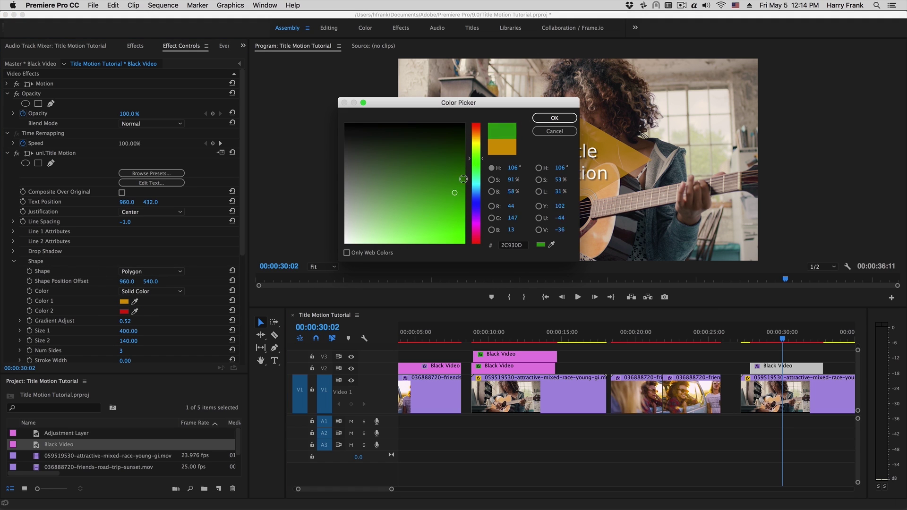
{"action": "left_click", "coordinate": [544, 120]}
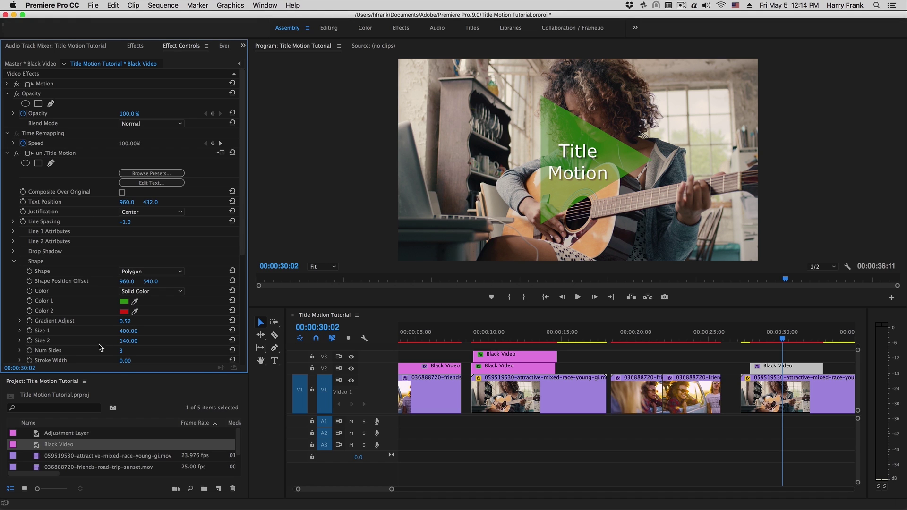
- Set the triangle shape's stroke width to 15
{"action": "left_click", "coordinate": [125, 360]}
{"action": "type", "text": "15"}
{"action": "key", "text": "Return"}
- Set the triangle's shape opacity to 100 and the title clip's blend mode to Hard Light
{"action": "scroll", "coordinate": [138, 356], "scroll_direction": "down", "scroll_amount": 3}
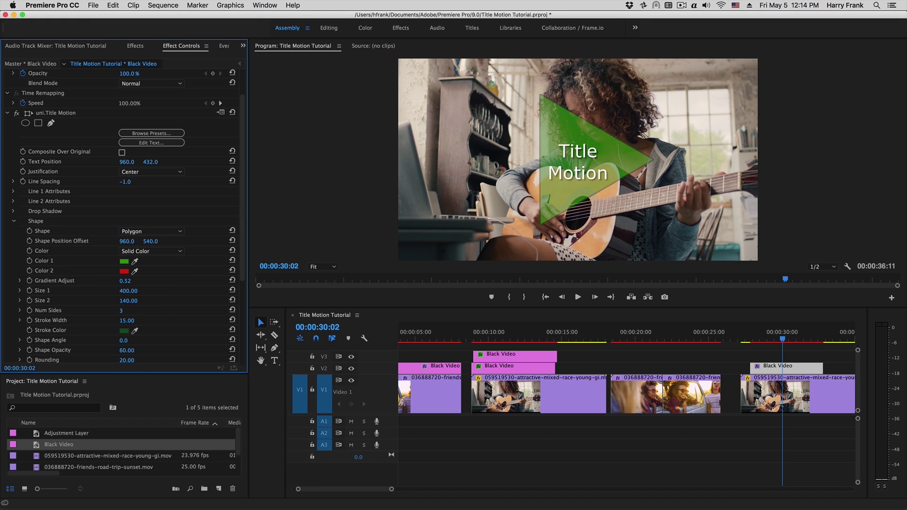
{"action": "left_click", "coordinate": [126, 350]}
{"action": "type", "text": "100"}
{"action": "key", "text": "Return"}
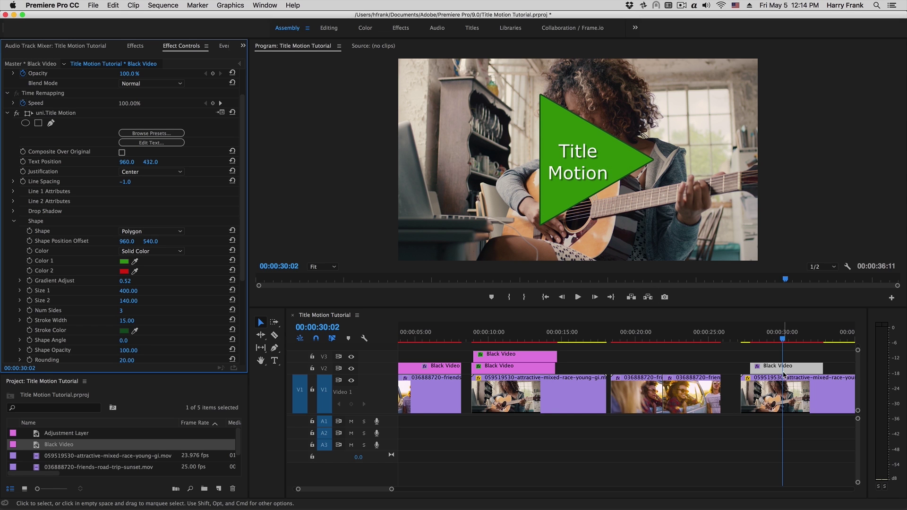
{"action": "left_click", "coordinate": [139, 84]}
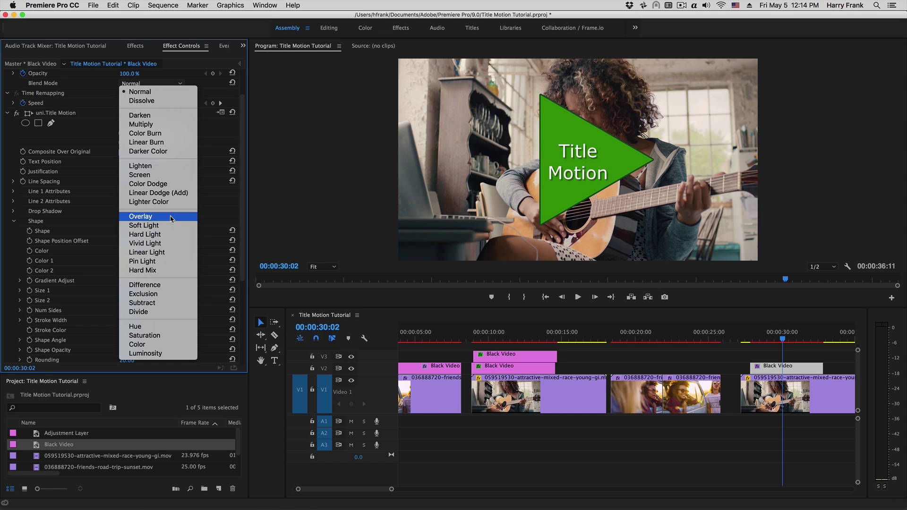
{"action": "left_click", "coordinate": [170, 235]}
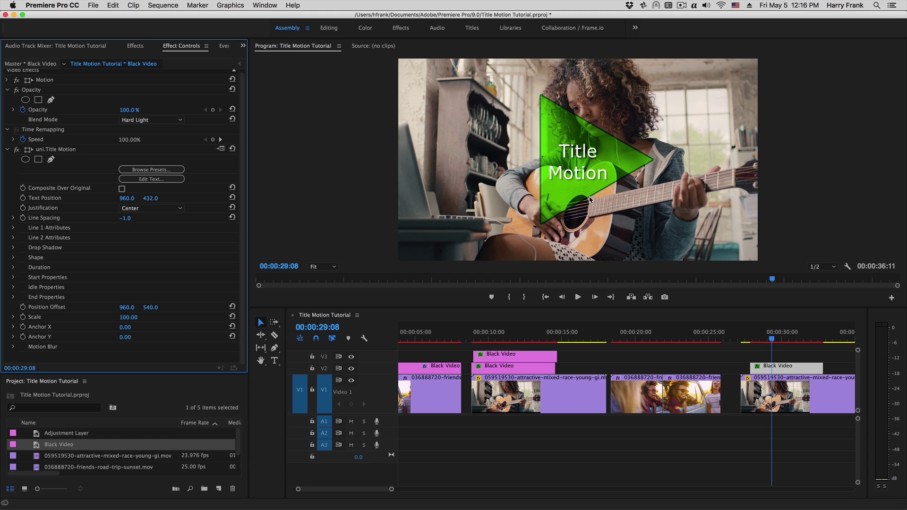
- Try shifting the title's horizontal text position to 942, and undo the shift
{"action": "left_click", "coordinate": [126, 199]}
{"action": "left_click", "coordinate": [217, 202]}
{"action": "left_click_drag", "start_coordinate": [127, 198], "coordinate": [118, 198]}
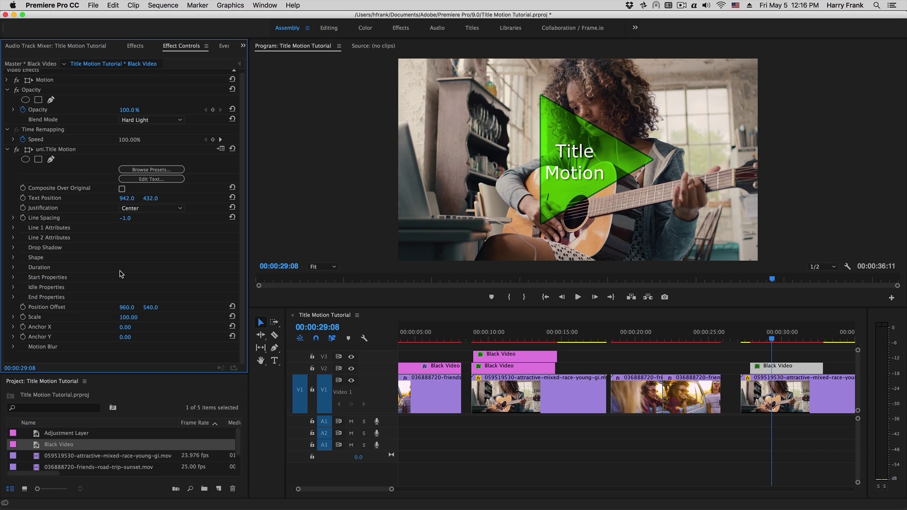
{"action": "key", "text": "super+z"}
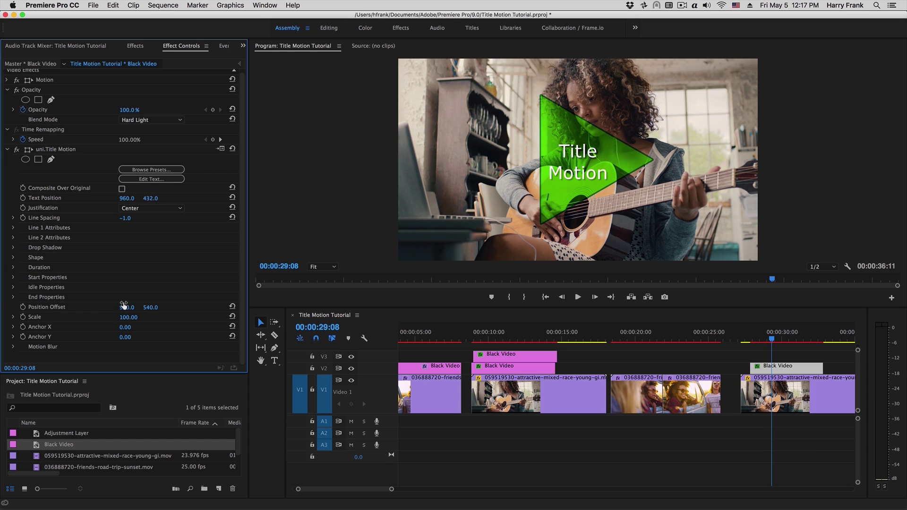
- Try a horizontal position offset of 556 and a scale of 78 for the whole title, and play the animation
{"action": "left_click_drag", "start_coordinate": [127, 307], "coordinate": [48, 307]}
{"action": "left_click_drag", "start_coordinate": [133, 316], "coordinate": [116, 316]}
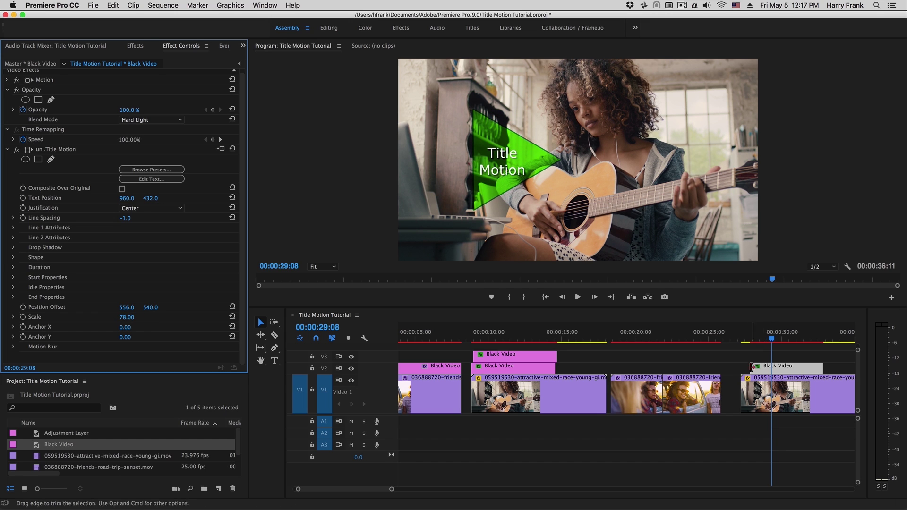
{"action": "left_click", "coordinate": [742, 332]}
{"action": "key", "text": "space"}
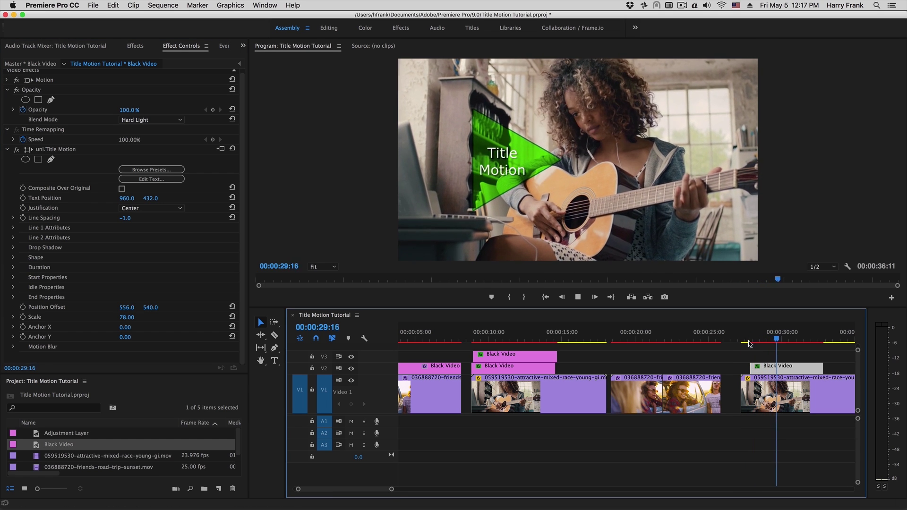
{"action": "key", "text": "space"}
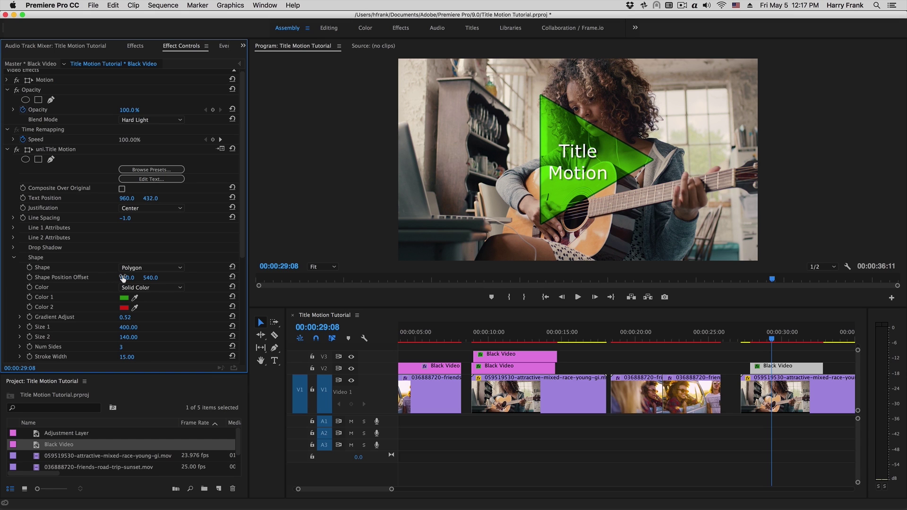
- Try a horizontal shape position offset of 135, scrub through the title animation, and undo the offset
{"action": "left_click_drag", "start_coordinate": [127, 278], "coordinate": [2, 277]}
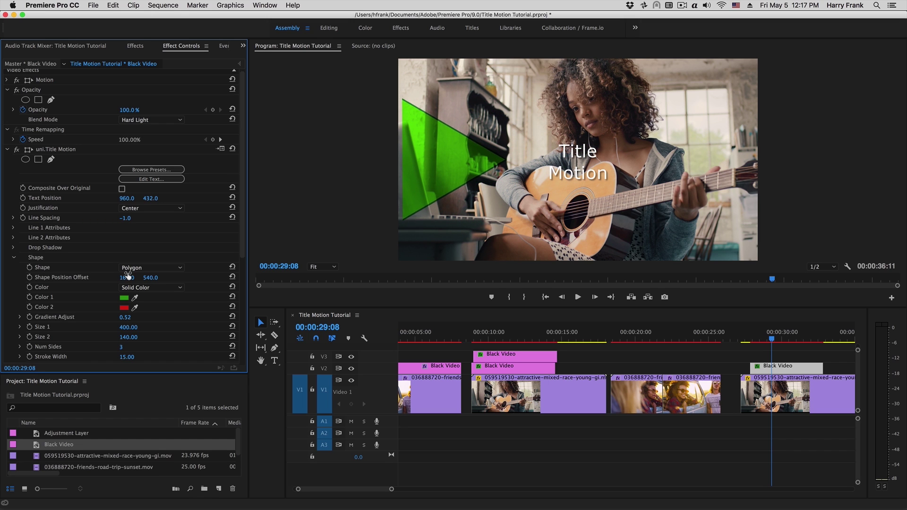
{"action": "left_click", "coordinate": [754, 337]}
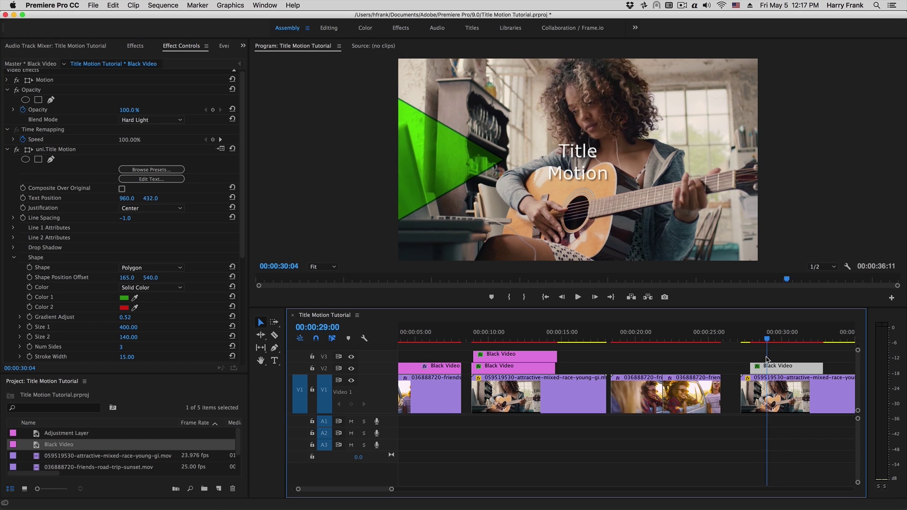
{"action": "mouse_move", "coordinate": [766, 359]}
{"action": "left_mouse_down"}
{"action": "mouse_move", "coordinate": [756, 364]}
{"action": "mouse_move", "coordinate": [773, 367]}
{"action": "left_mouse_up"}
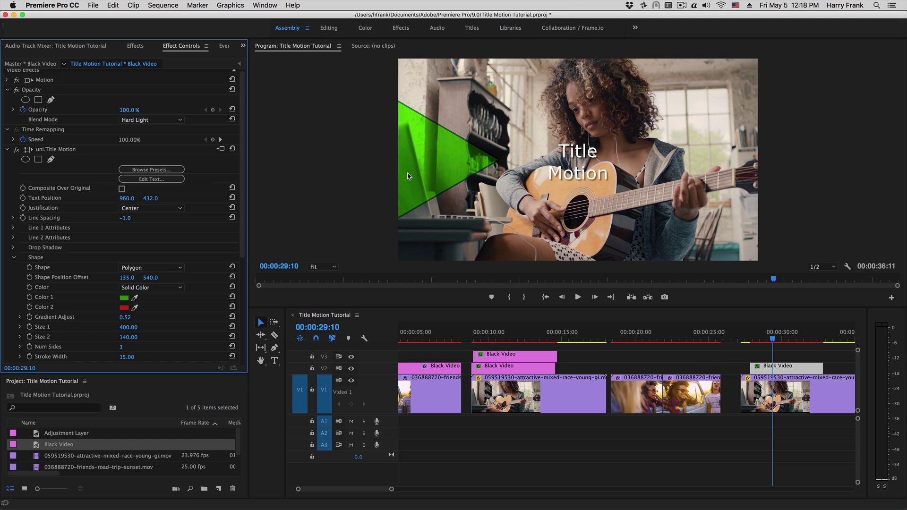
{"action": "left_click", "coordinate": [755, 342]}
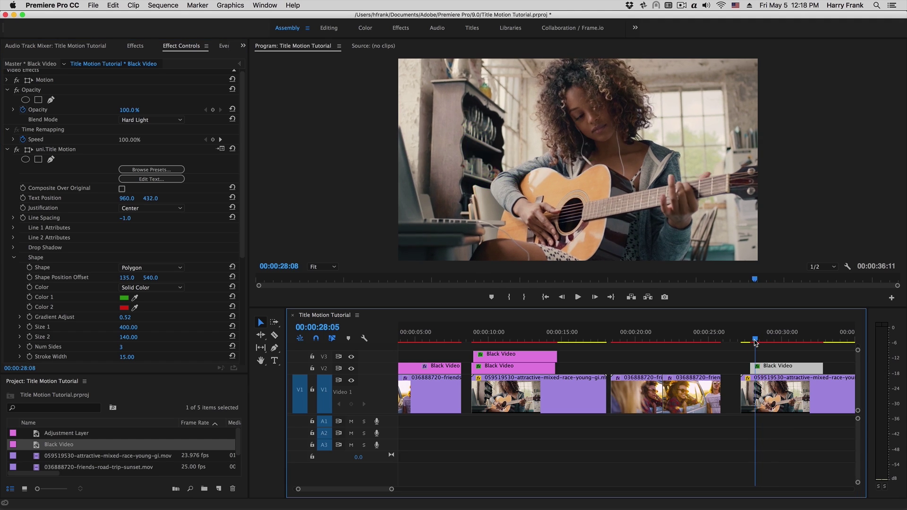
{"action": "left_click_drag", "start_coordinate": [755, 343], "coordinate": [766, 346]}
{"action": "key", "text": "super+z"}
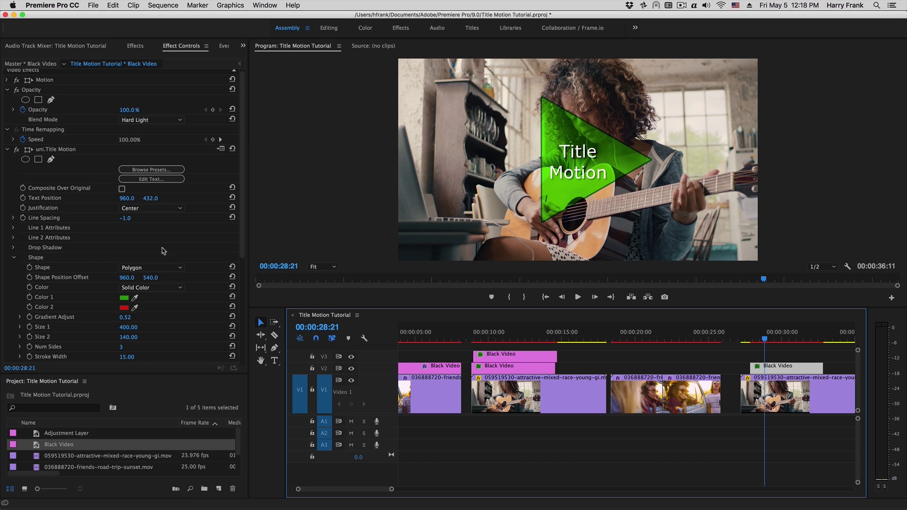
- Collapse the Shape settings, park the playhead at 00:00:29:02 and save the project
{"action": "left_click", "coordinate": [13, 258]}
{"action": "key", "text": "shift+Right"}
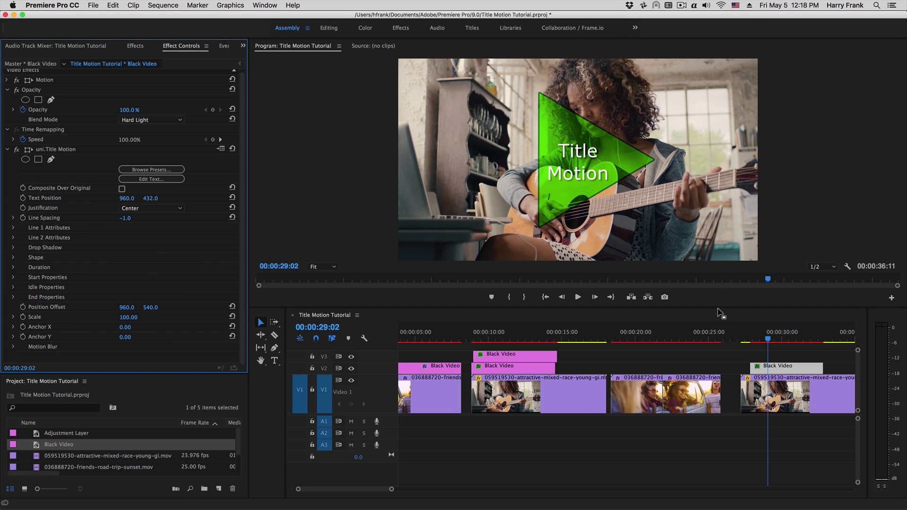
{"action": "key", "text": "super+s"}
- Change the title's text to "Saturday" on line 1 and "Playback" on line 2
{"action": "left_click", "coordinate": [163, 180]}
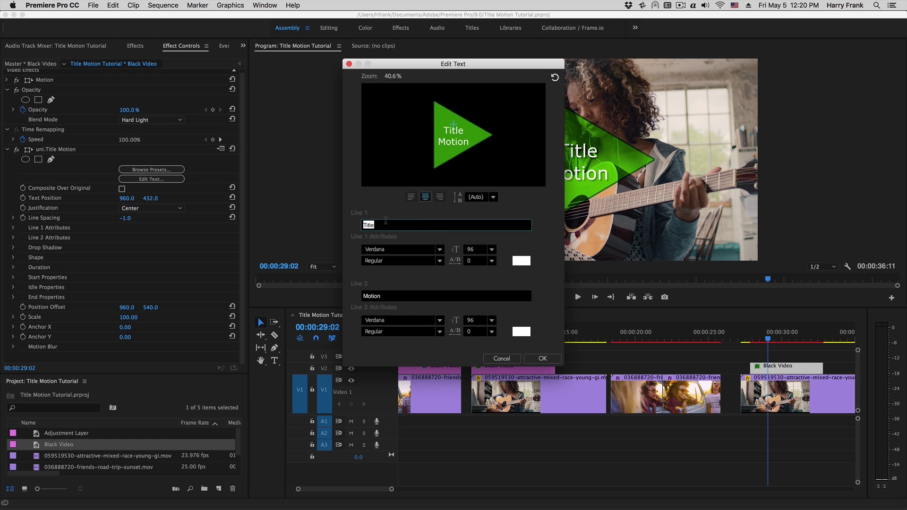
{"action": "type", "text": "Saturday"}
{"action": "key", "text": "Tab"}
{"action": "key", "text": "Tab"}
{"action": "key", "text": "Tab"}
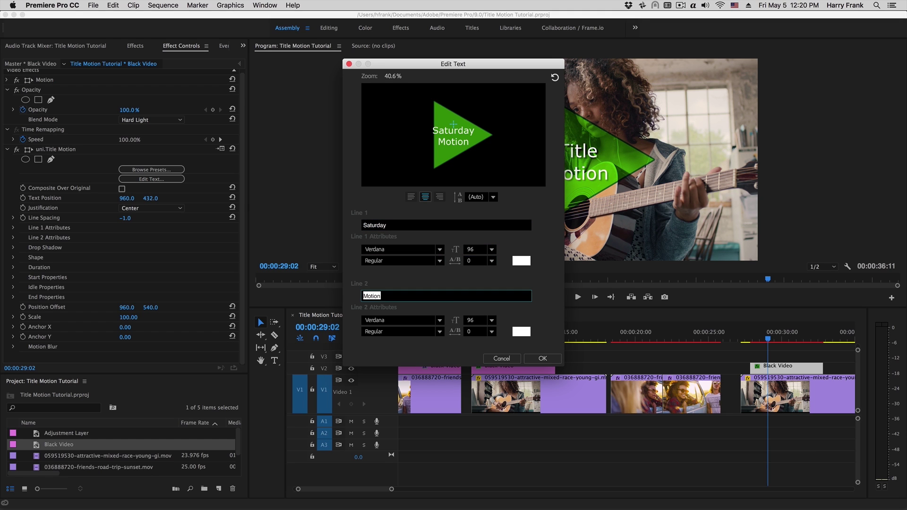
{"action": "type", "text": "Playback"}
- Set the line 1 font to Funkydori at size 182
{"action": "left_click", "coordinate": [440, 250]}
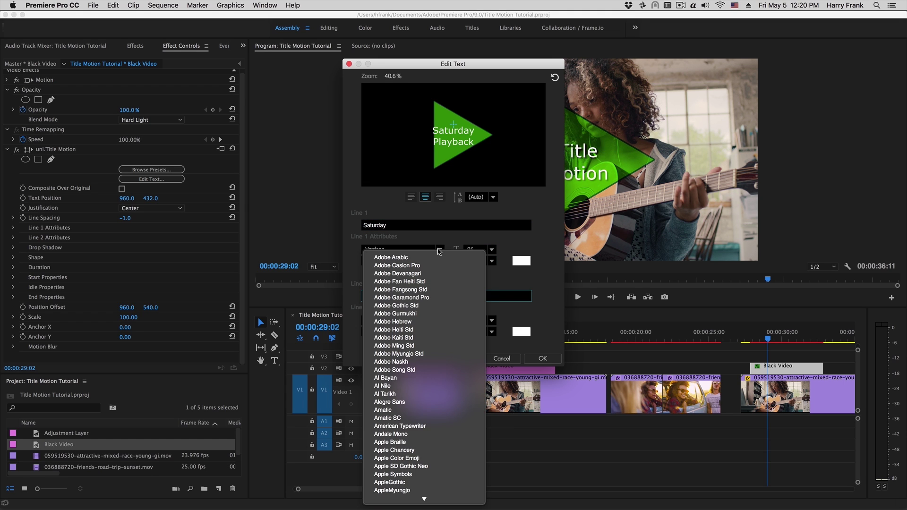
{"action": "scroll", "coordinate": [420, 481], "scroll_direction": "down", "scroll_amount": 10}
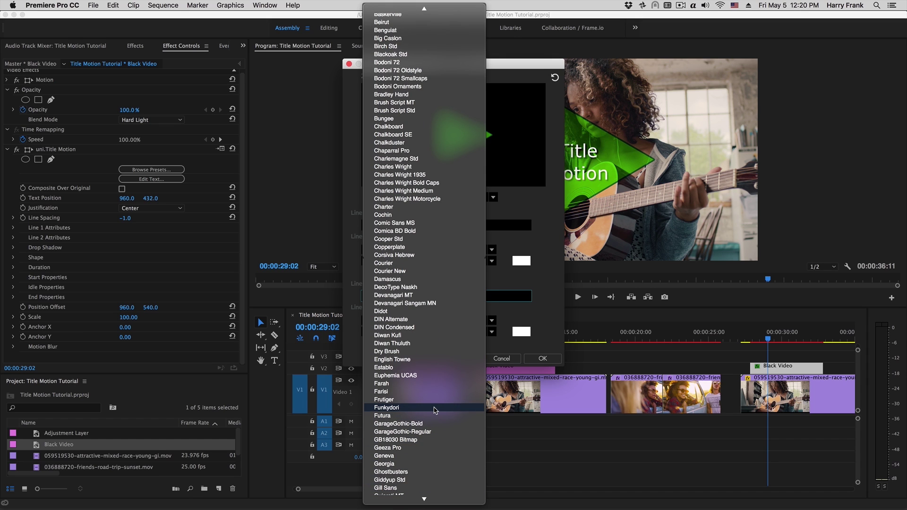
{"action": "left_click", "coordinate": [436, 409]}
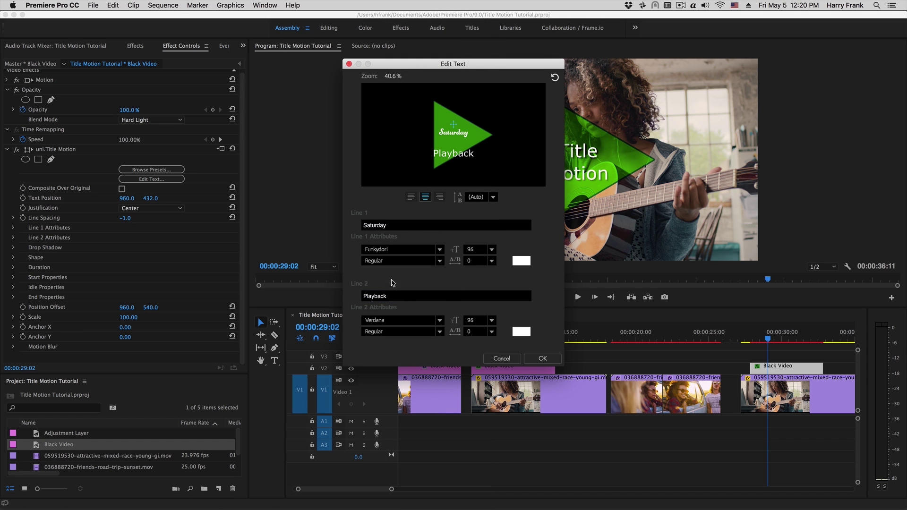
{"action": "left_click_drag", "start_coordinate": [454, 248], "coordinate": [492, 244]}
- Move the text block to about 1014, 338 over the triangle and set the line spacing to 200 pt
{"action": "left_click_drag", "start_coordinate": [455, 126], "coordinate": [460, 115]}
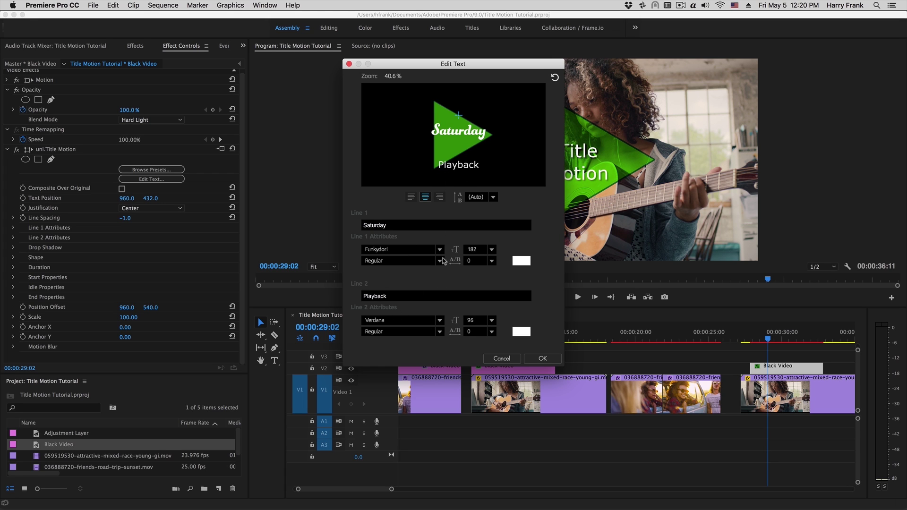
{"action": "left_click", "coordinate": [493, 197]}
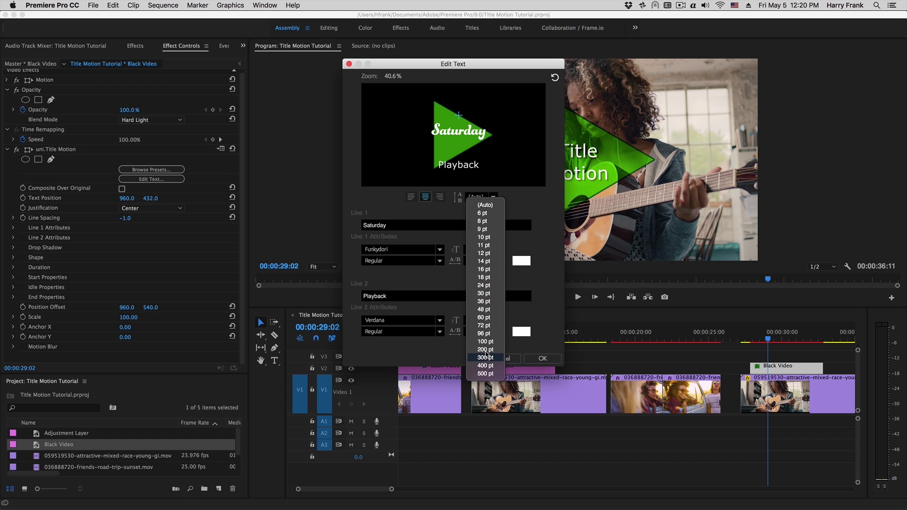
{"action": "left_click", "coordinate": [483, 349]}
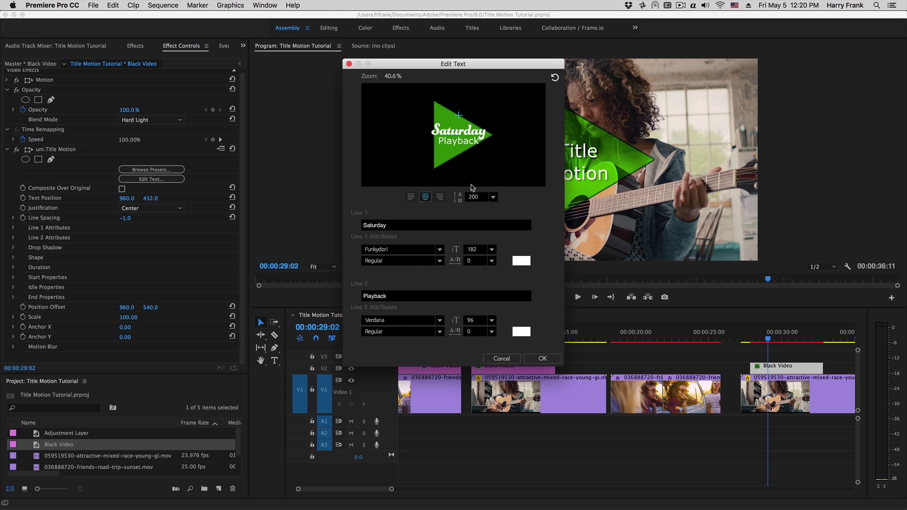
- Set the line 2 font to DIN Condensed and apply the text edits
{"action": "left_click", "coordinate": [434, 321]}
{"action": "left_click", "coordinate": [440, 320]}
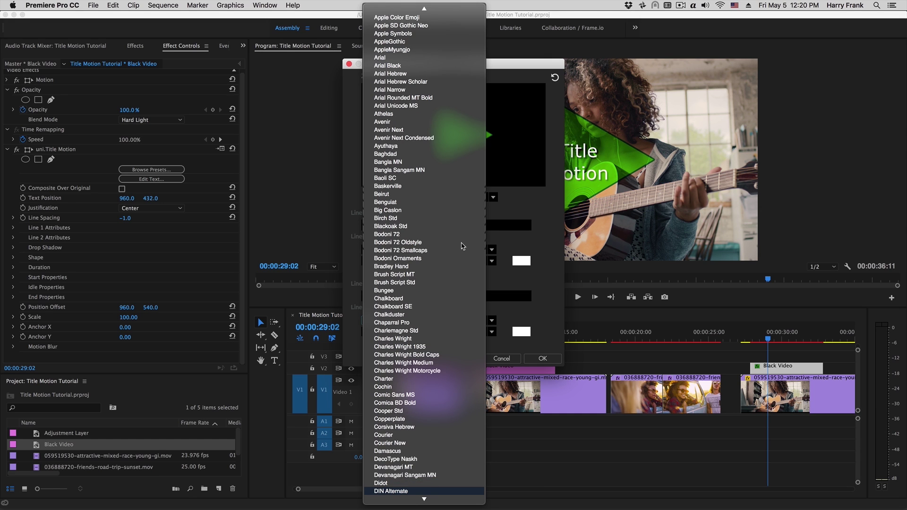
{"action": "key", "text": "Down"}
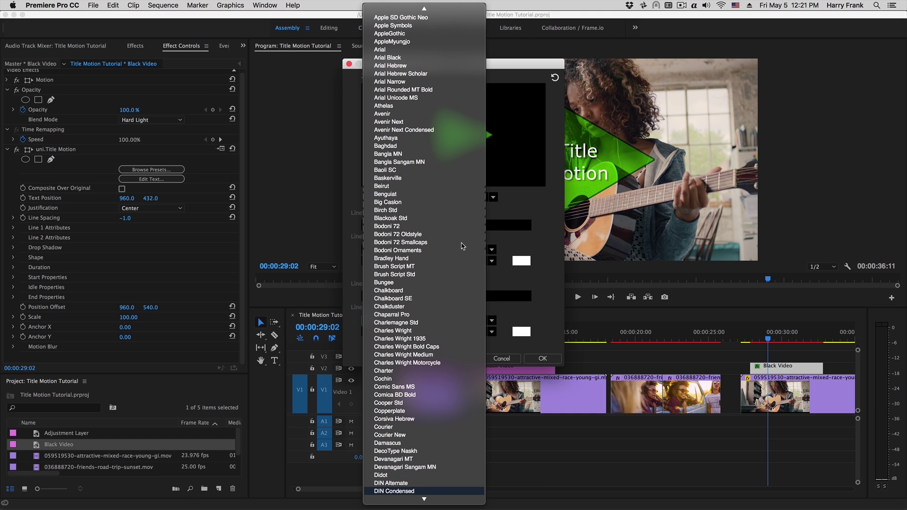
{"action": "key", "text": "Return"}
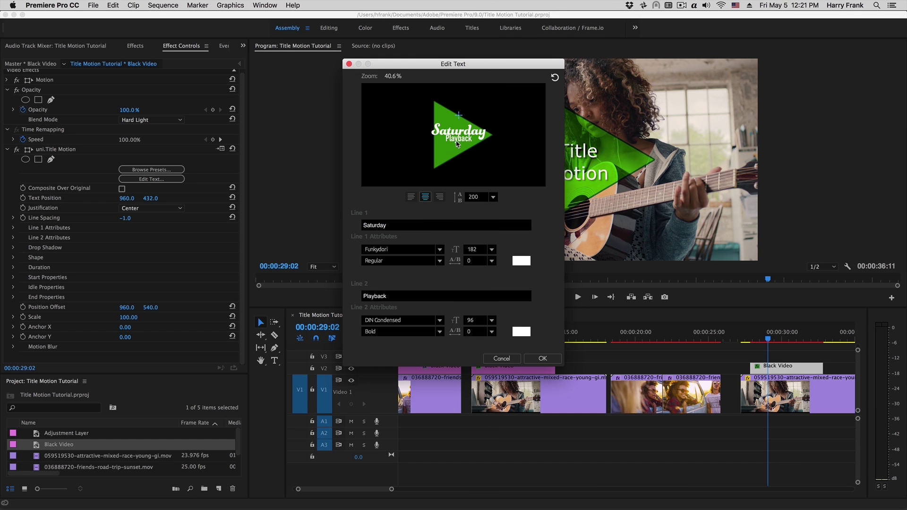
{"action": "left_click", "coordinate": [543, 359]}
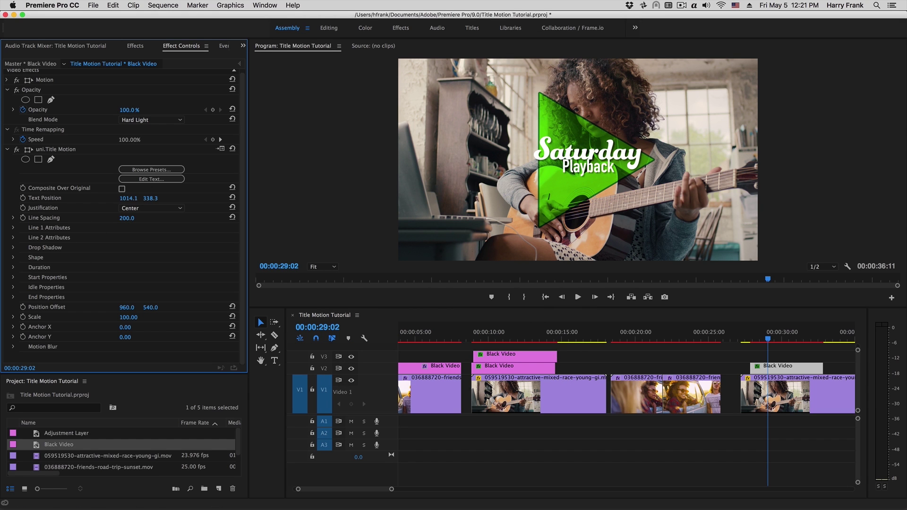
- Set the title's line spacing to 220 and the line 2 font size to 136
{"action": "left_click", "coordinate": [127, 218]}
{"action": "key", "text": "shift+Up"}
{"action": "key", "text": "shift+Up"}
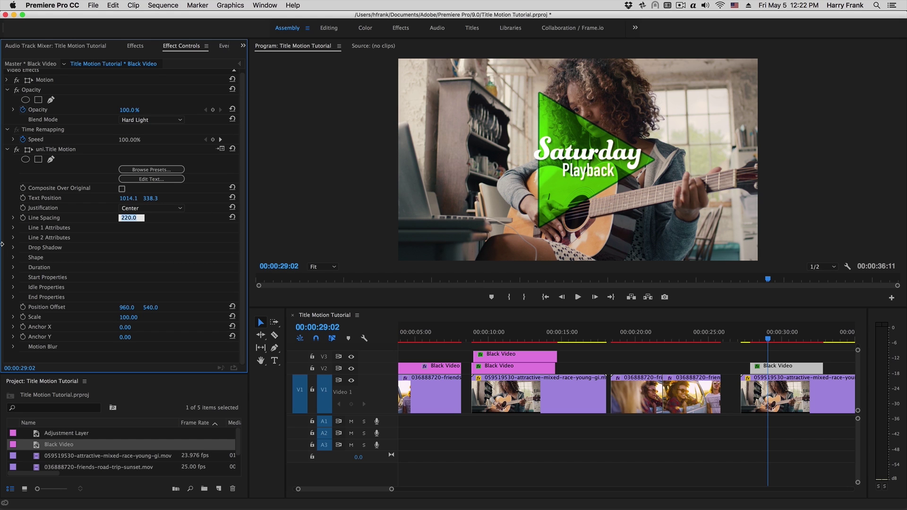
{"action": "left_click", "coordinate": [13, 238]}
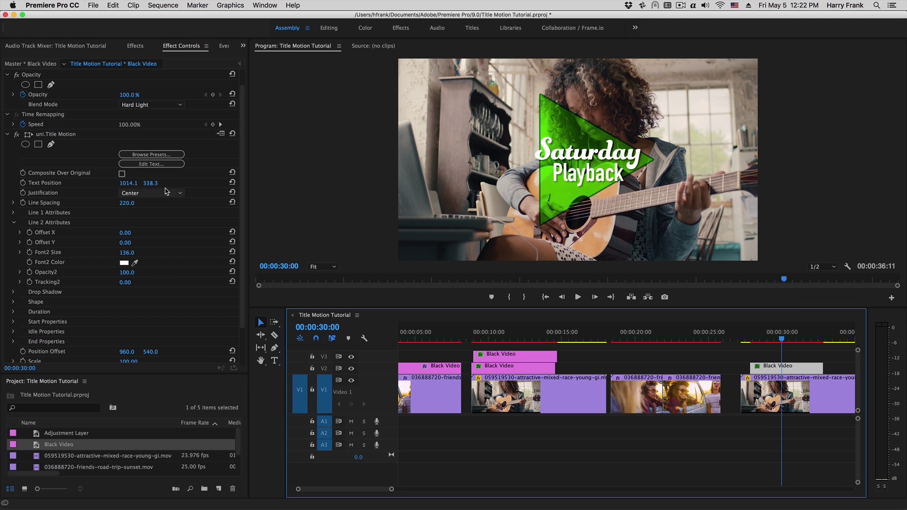
- Apply the Enter Left Exit Right preset from the Motion Only group to the title
{"action": "left_click", "coordinate": [167, 155]}
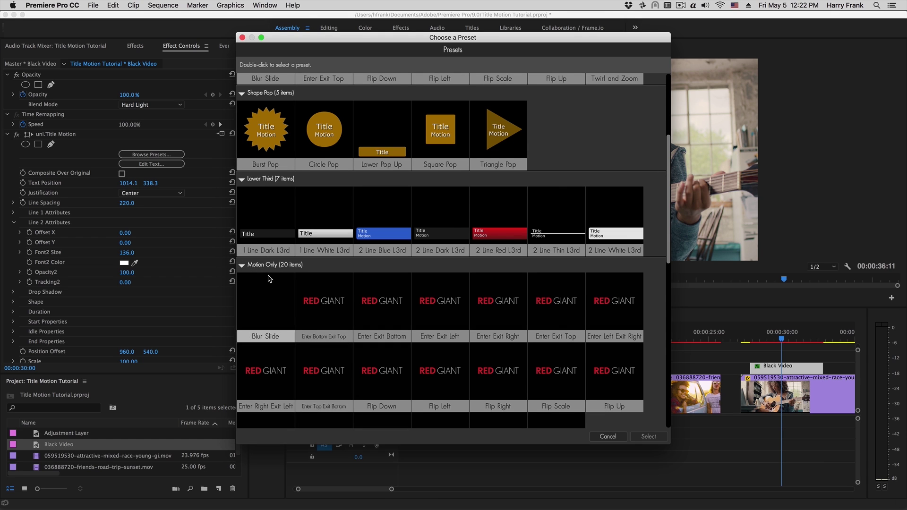
{"action": "scroll", "coordinate": [621, 234], "scroll_direction": "down", "scroll_amount": 3}
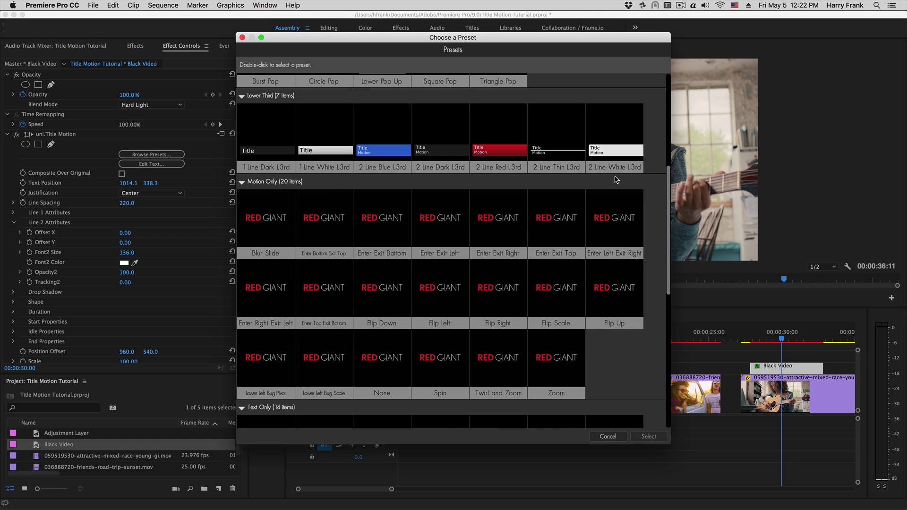
{"action": "double_click", "coordinate": [617, 219]}
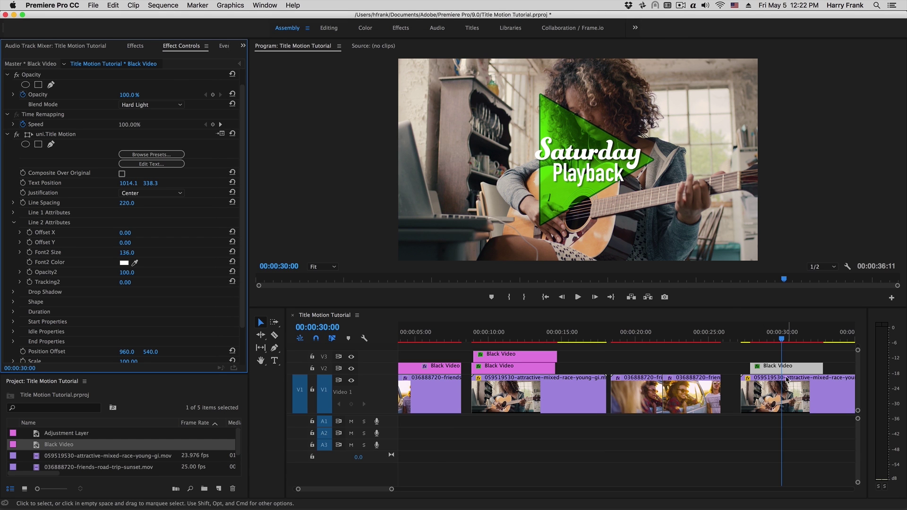
- Play and scrub through the title clip from its start to check the new motion
{"action": "left_click", "coordinate": [752, 333]}
{"action": "key", "text": "space"}
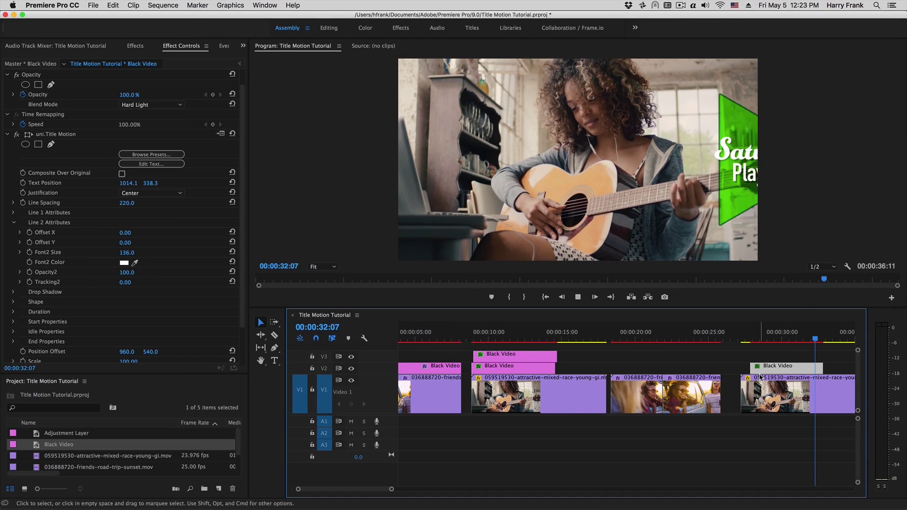
{"action": "left_click_drag", "start_coordinate": [761, 334], "coordinate": [820, 341]}
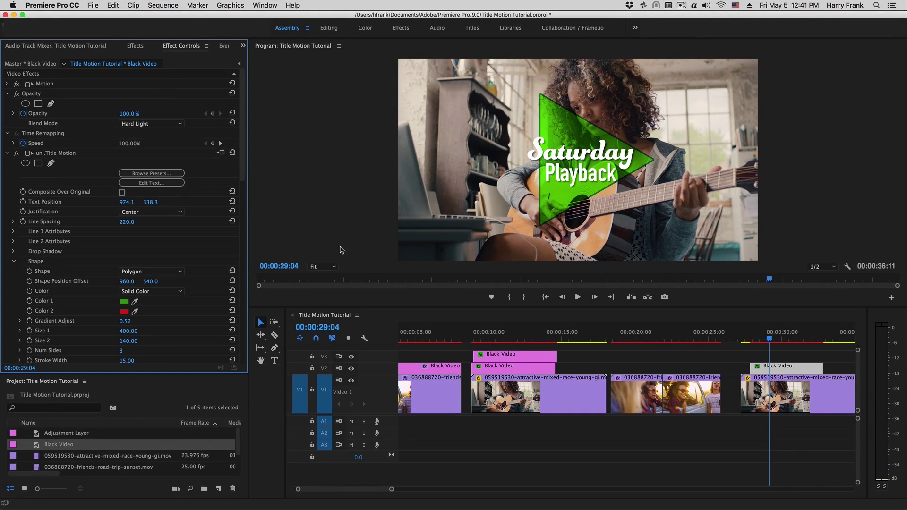
- Apply another motion preset to the title and start playback from just before the title clip
{"action": "left_click", "coordinate": [151, 173]}
{"action": "scroll", "coordinate": [665, 171], "scroll_direction": "down", "scroll_amount": 10}
{"action": "left_click", "coordinate": [403, 225]}
{"action": "left_click", "coordinate": [648, 436]}
{"action": "left_click", "coordinate": [753, 333]}
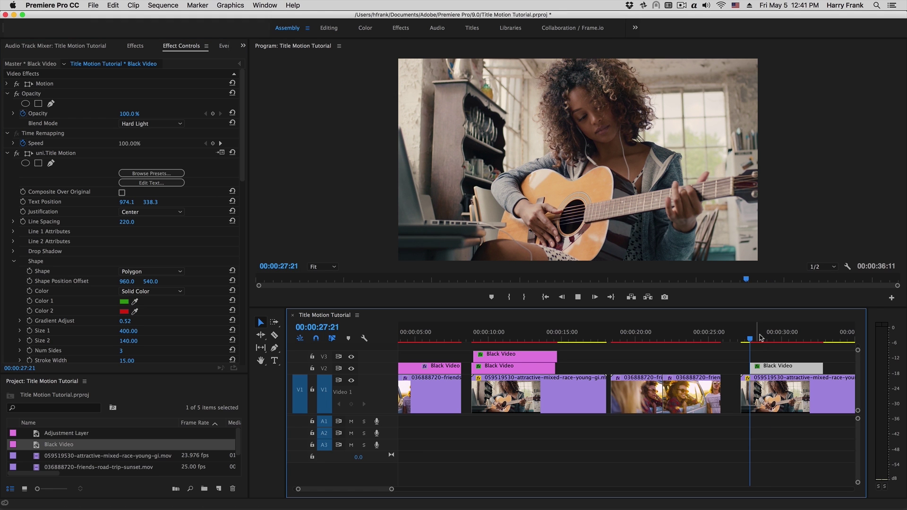
- Play through the title clip to review the applied motion preset
{"action": "key", "text": "space"}
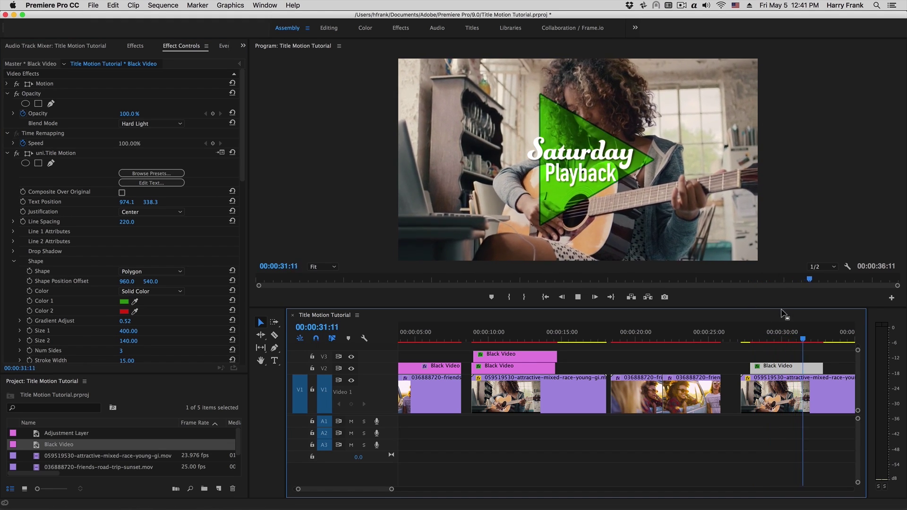
{"action": "key", "text": "space"}
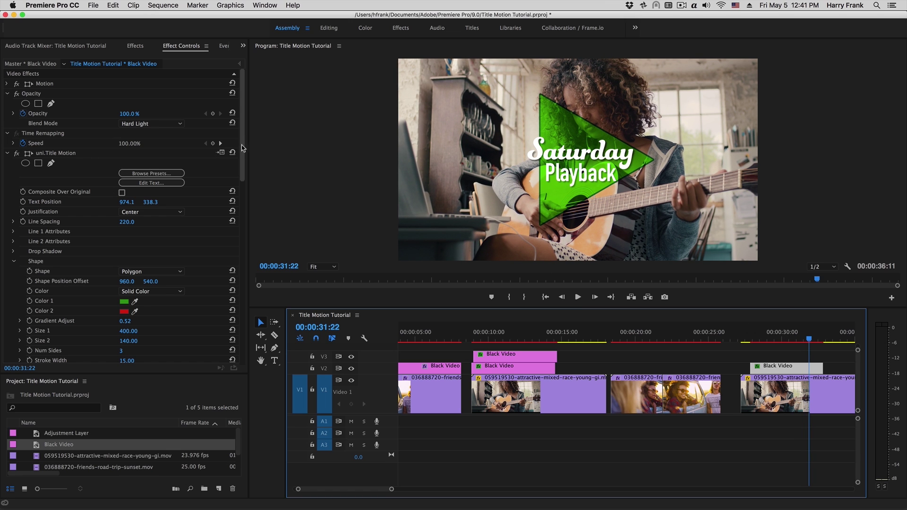
- Collapse the Shape, Start Properties and Idle Properties groups of the Title Motion effect
{"action": "left_click_drag", "start_coordinate": [243, 145], "coordinate": [245, 113]}
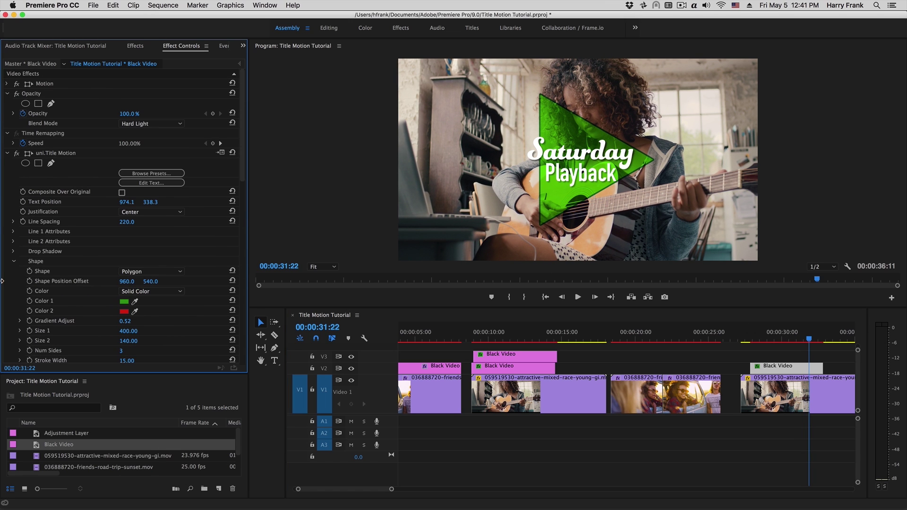
{"action": "left_click", "coordinate": [14, 261]}
{"action": "left_click", "coordinate": [14, 281]}
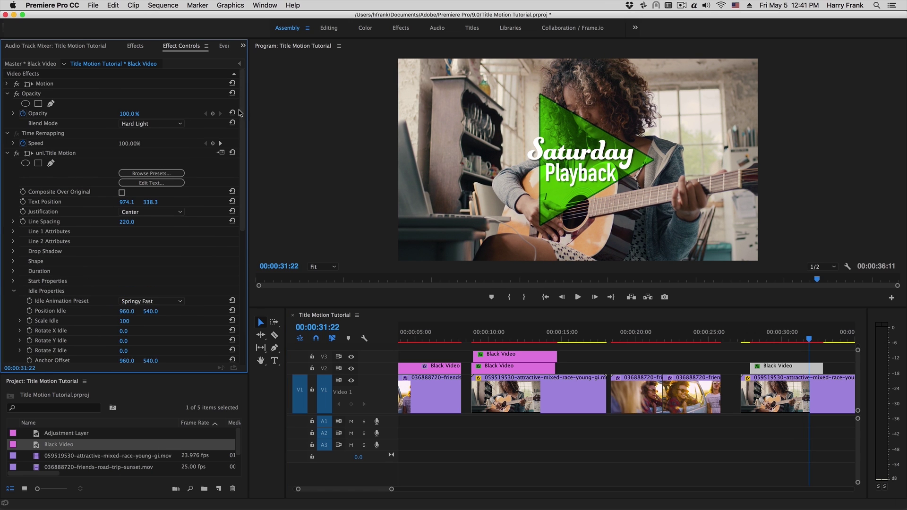
{"action": "left_click", "coordinate": [14, 291]}
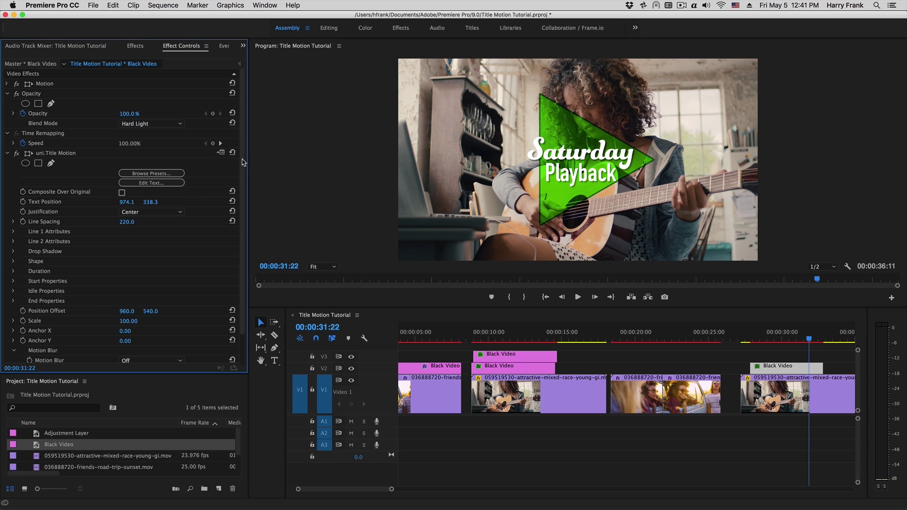
{"action": "scroll", "coordinate": [244, 189], "scroll_direction": "down", "scroll_amount": 2}
{"action": "scroll", "coordinate": [244, 189], "scroll_direction": "down", "scroll_amount": 2}
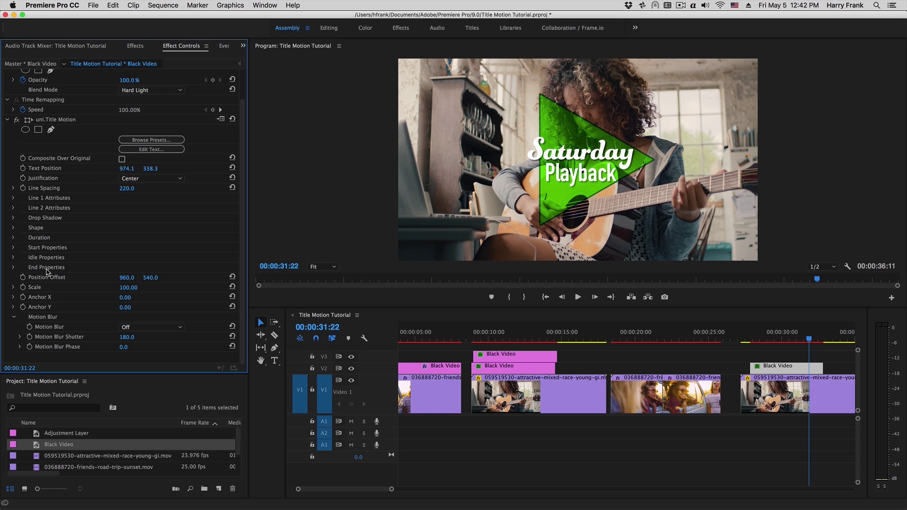
- Browse the Title Motion presets and leave the browser without choosing one
{"action": "left_click", "coordinate": [151, 140]}
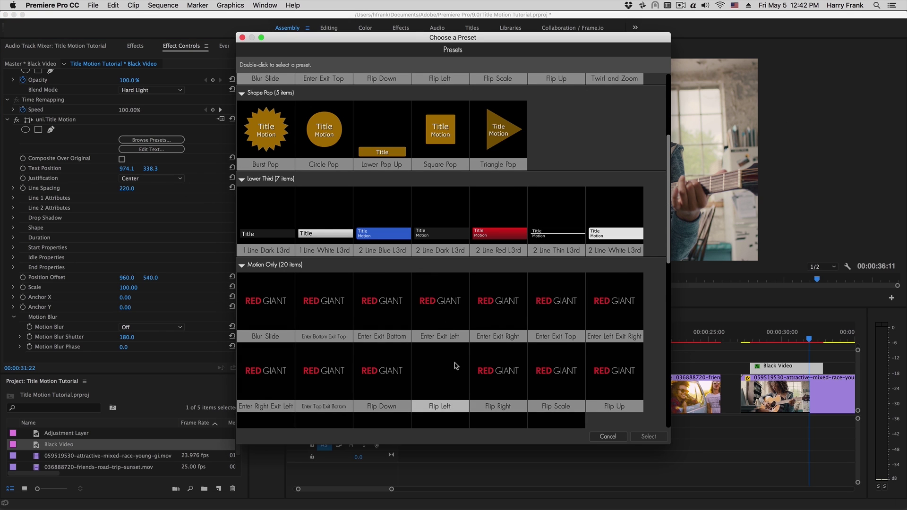
{"action": "key", "text": "Escape"}
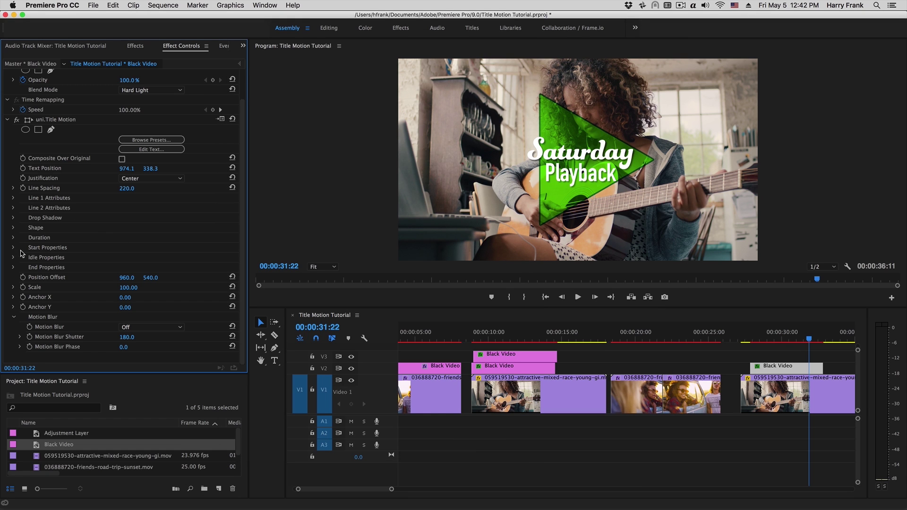
- Enable Match Start & End Values in the title's Duration settings
{"action": "left_click", "coordinate": [13, 238]}
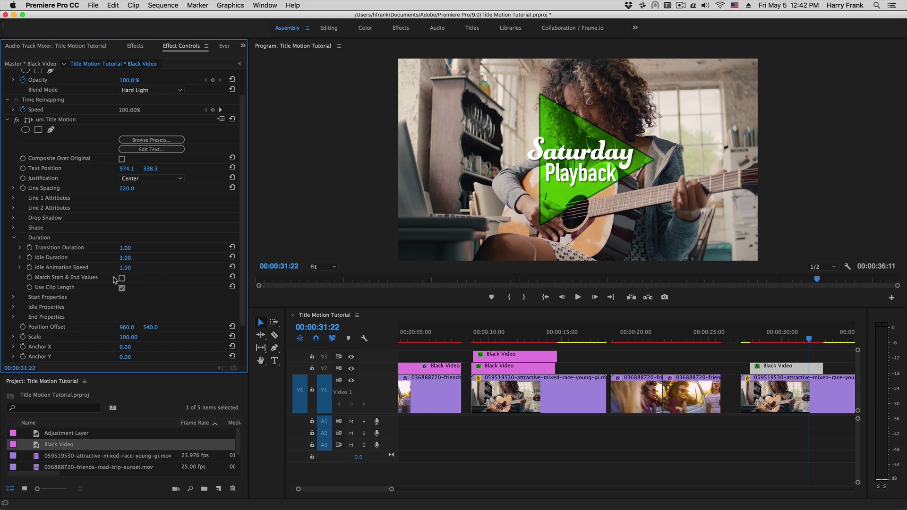
{"action": "left_click", "coordinate": [14, 238]}
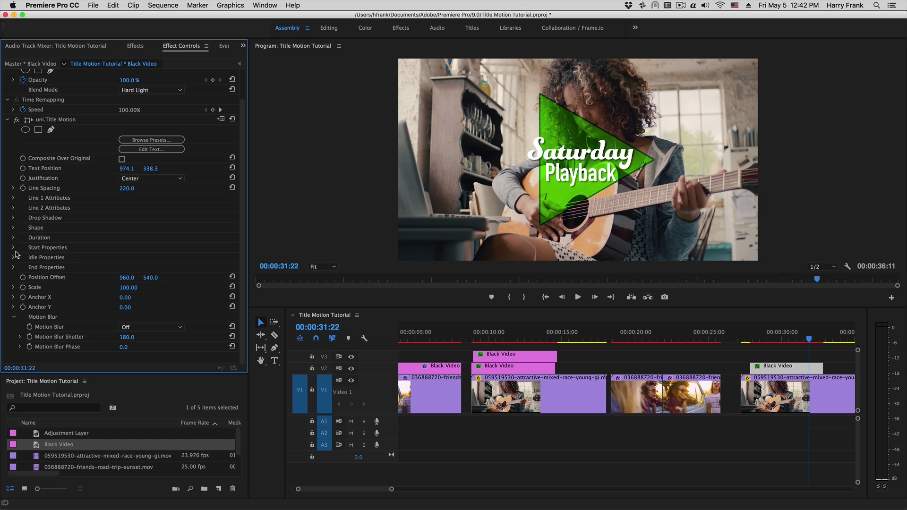
{"action": "left_click", "coordinate": [13, 238]}
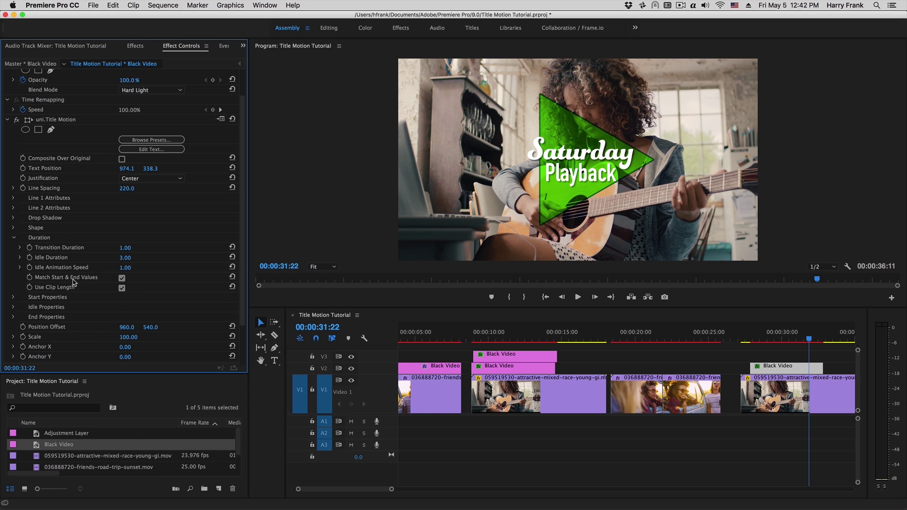
{"action": "left_click", "coordinate": [13, 238]}
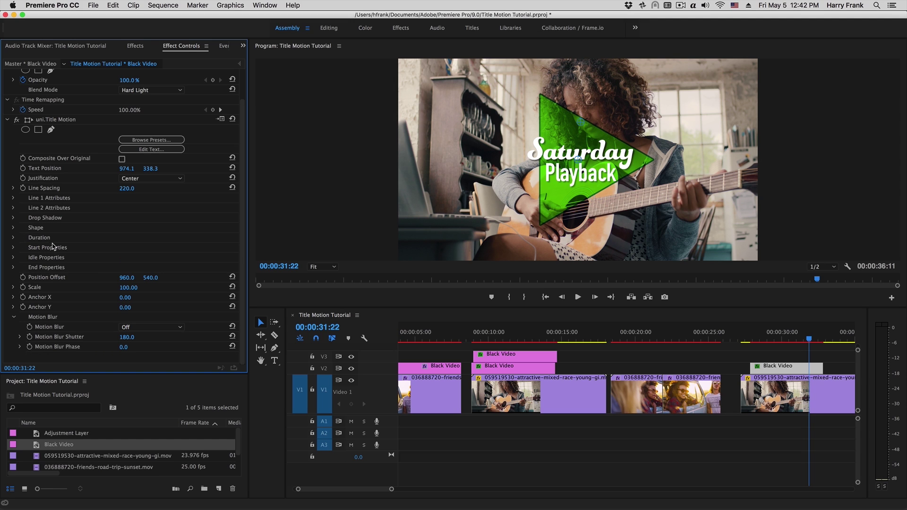
- Move the playhead to the start of the title clip and set its Scale Start to 50
{"action": "left_click", "coordinate": [13, 248]}
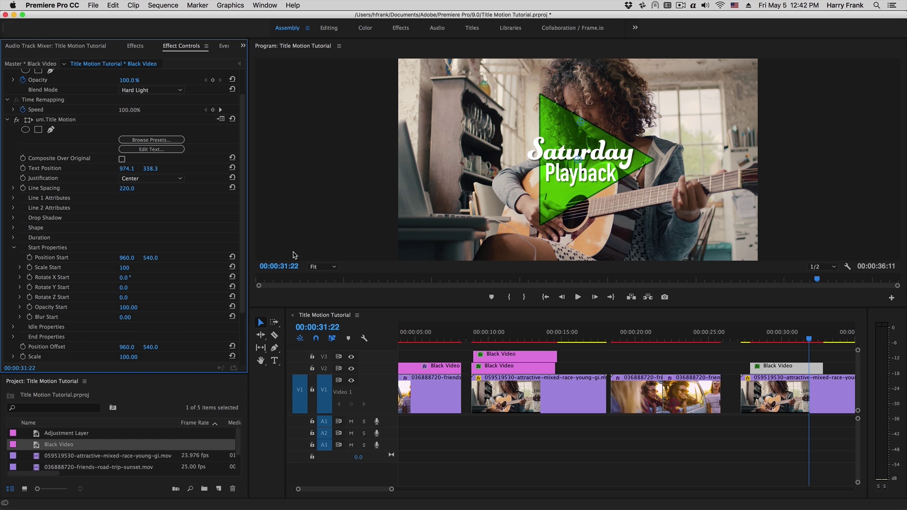
{"action": "left_click_drag", "start_coordinate": [748, 340], "coordinate": [751, 340]}
{"action": "left_click", "coordinate": [126, 267]}
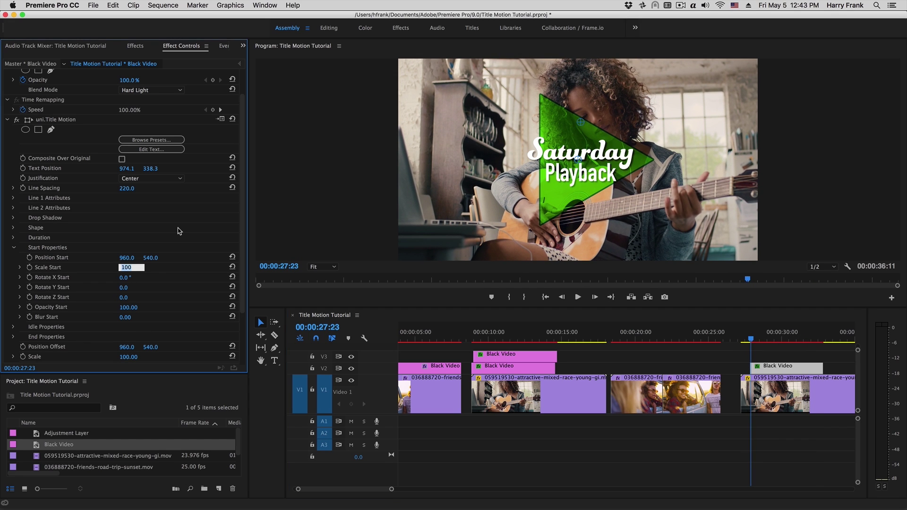
{"action": "type", "text": "50"}
{"action": "key", "text": "Tab"}
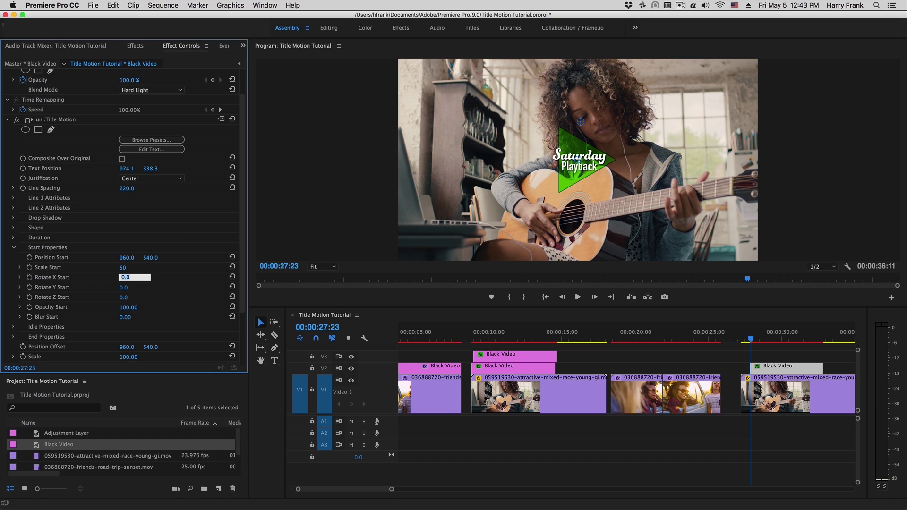
- Set the title's Rotate Y Start to 180° and its Opacity Start to 0
{"action": "key", "text": "Tab"}
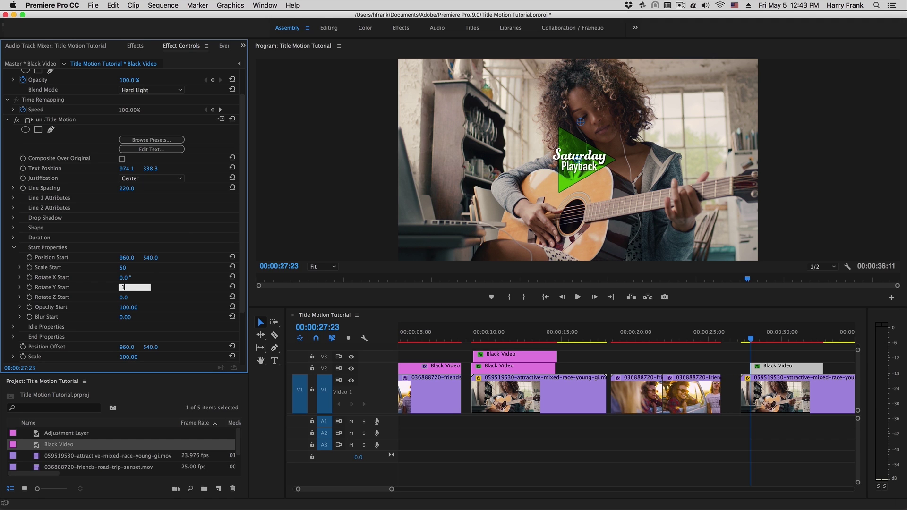
{"action": "type", "text": "180"}
{"action": "key", "text": "Tab"}
{"action": "key", "text": "Tab"}
{"action": "type", "text": "0"}
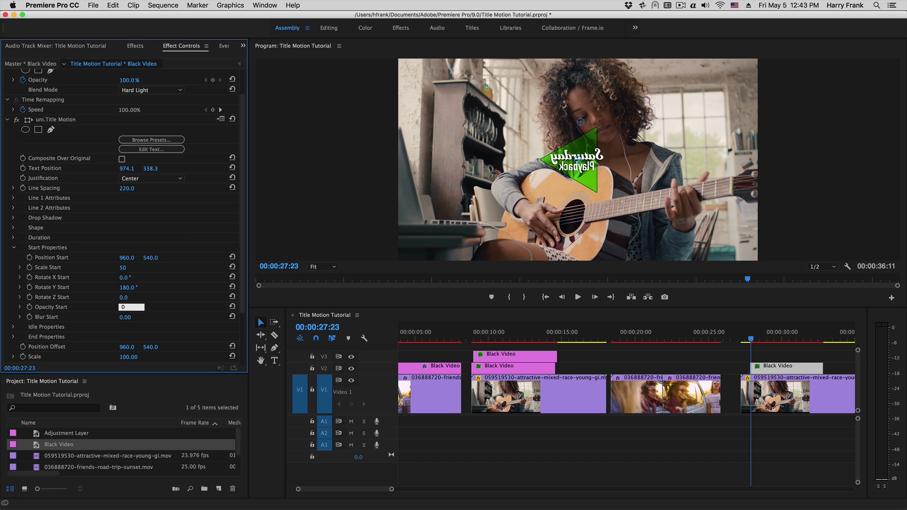
{"action": "key", "text": "Return"}
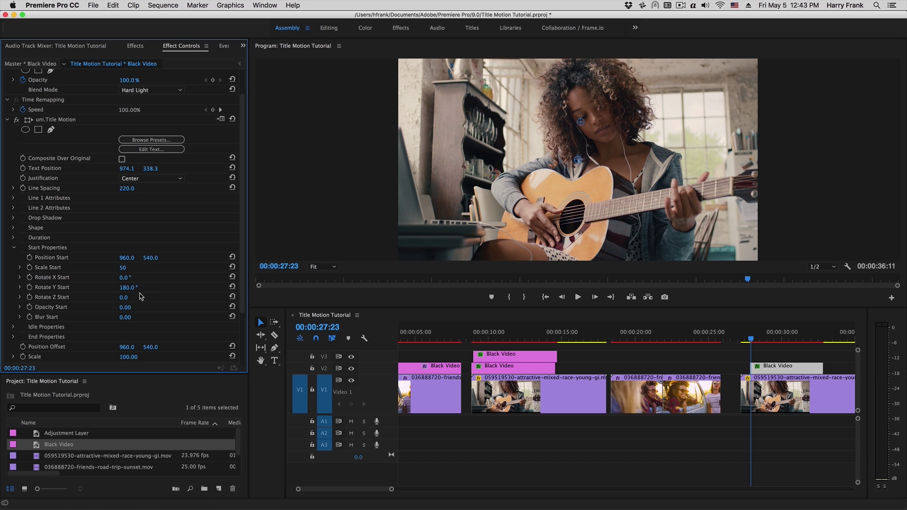
- Play the title clip from its start to check the custom animation, and park the playhead at 00:00:30:11
{"action": "key", "text": "space"}
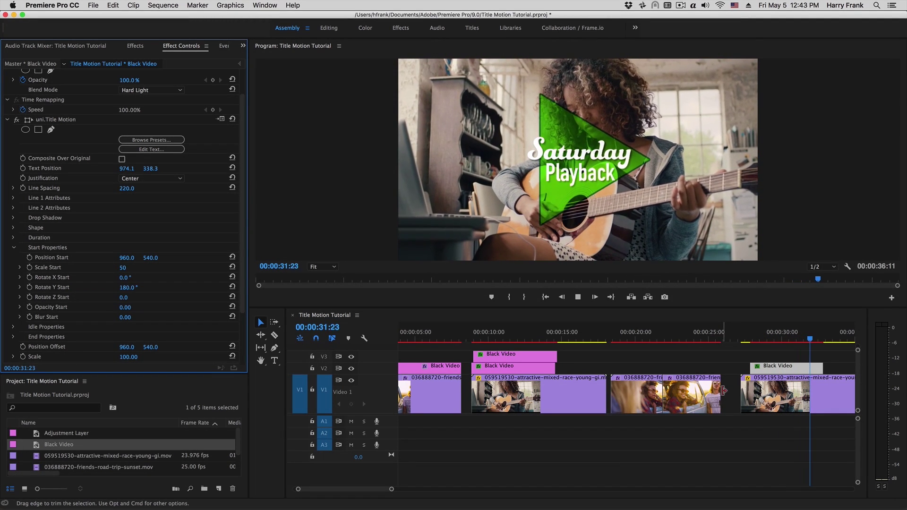
{"action": "left_click", "coordinate": [788, 338]}
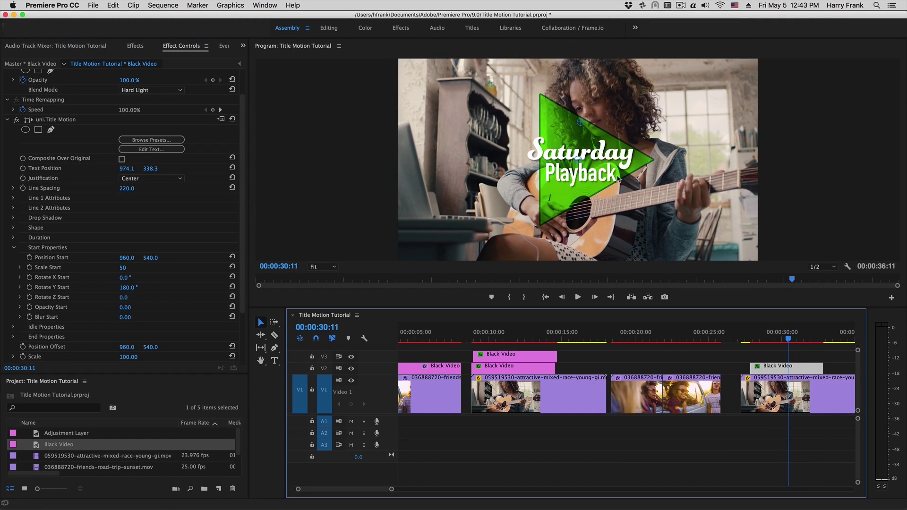
- Shift the whole title to the left by setting Position Offset X to 540, and preview it from its start
{"action": "scroll", "coordinate": [122, 264], "scroll_direction": "down", "scroll_amount": 3}
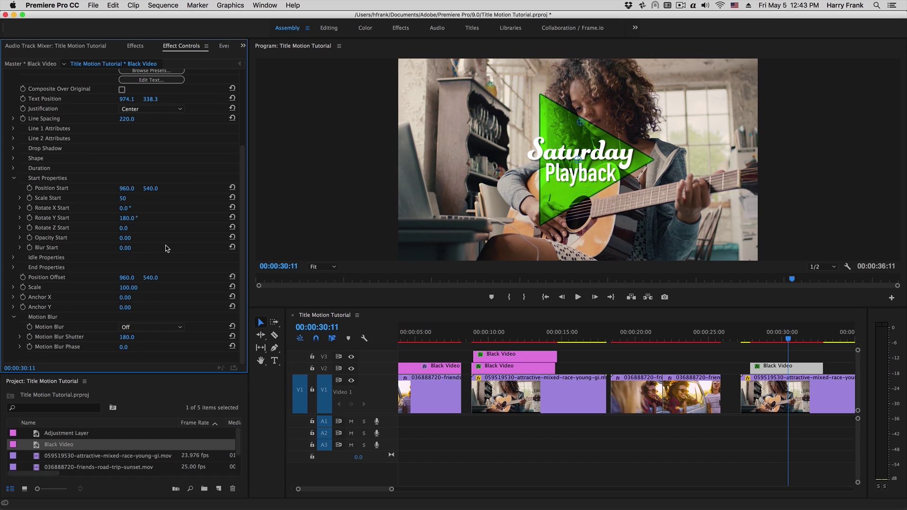
{"action": "left_click_drag", "start_coordinate": [117, 275], "coordinate": [84, 276]}
{"action": "left_click", "coordinate": [748, 330]}
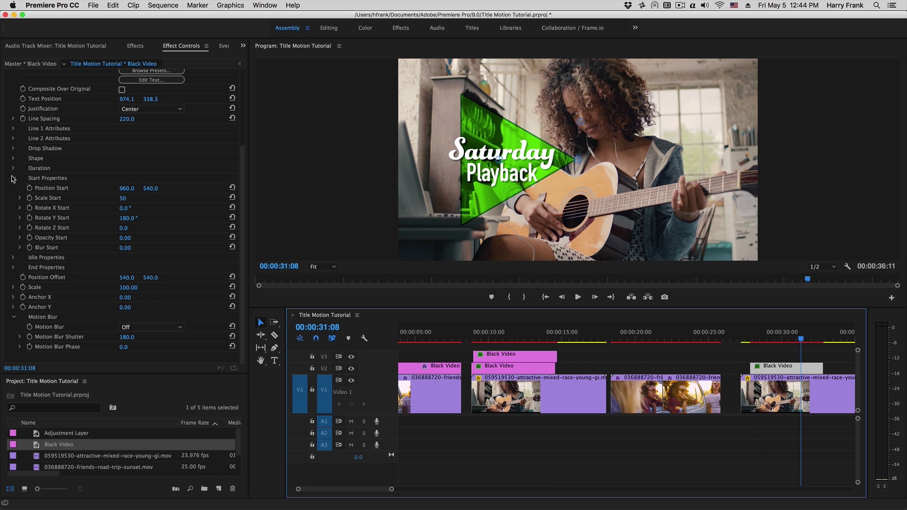
- Toggle Match Start & End Values in the title's Duration settings and collapse the group again
{"action": "left_click", "coordinate": [14, 168]}
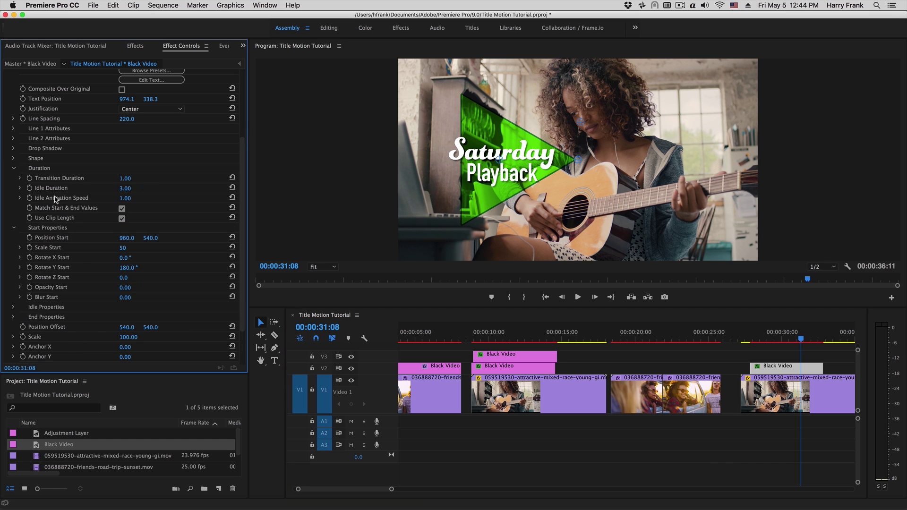
{"action": "left_click", "coordinate": [122, 209]}
{"action": "left_click", "coordinate": [14, 169]}
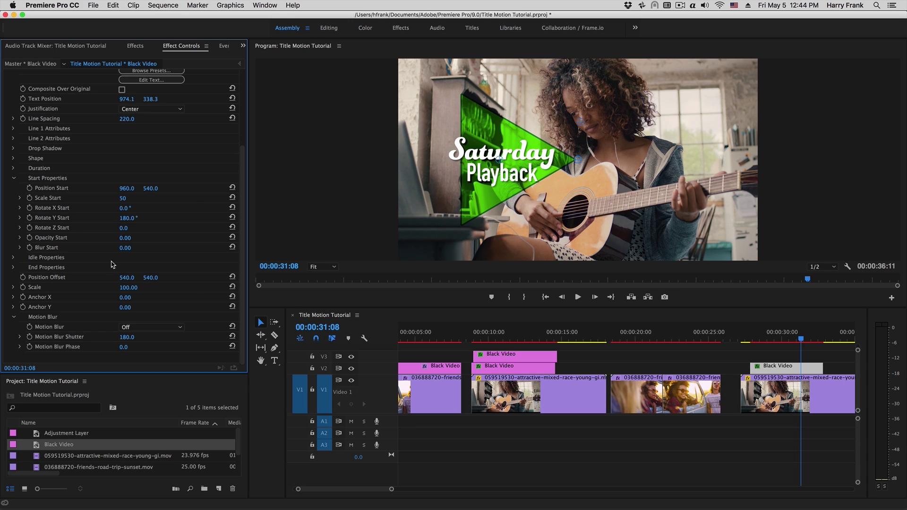
- Expand the title's Idle Properties and play the clip from its start to check the current idle motion
{"action": "left_click", "coordinate": [14, 258]}
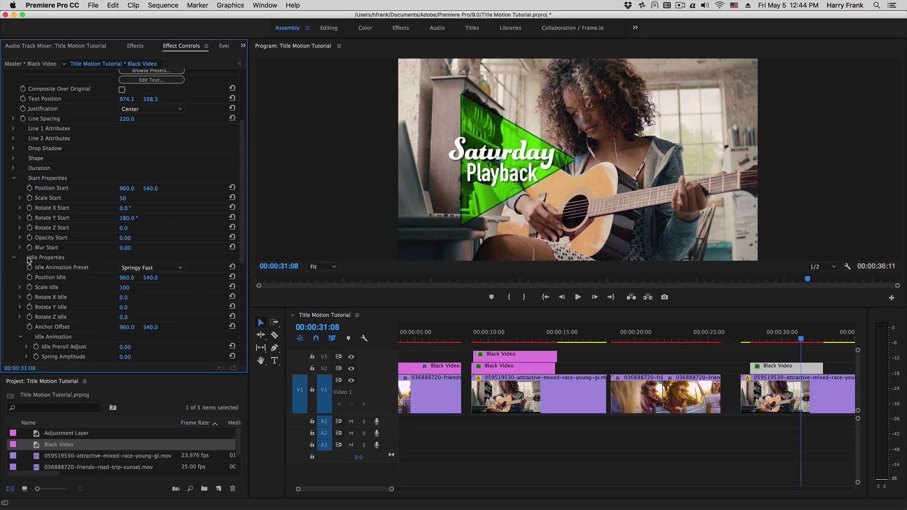
{"action": "left_click", "coordinate": [753, 340]}
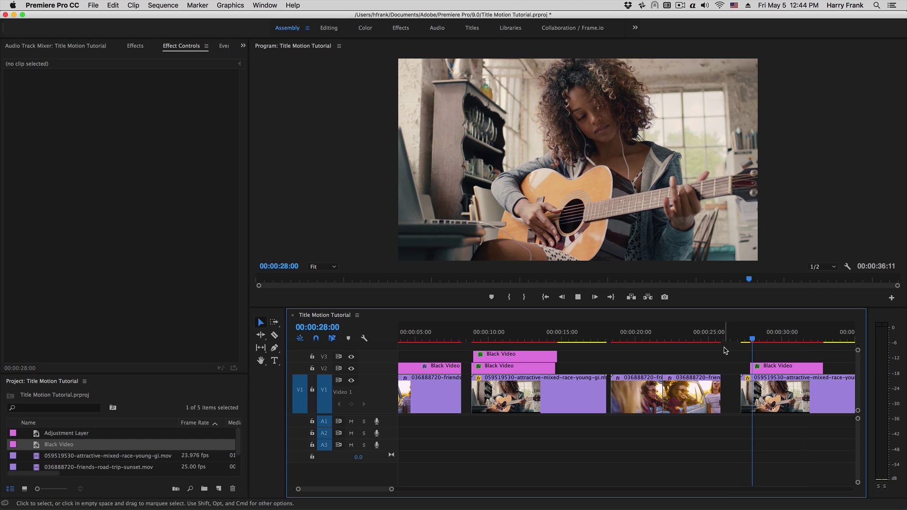
{"action": "key", "text": "space"}
{"action": "key", "text": "space"}
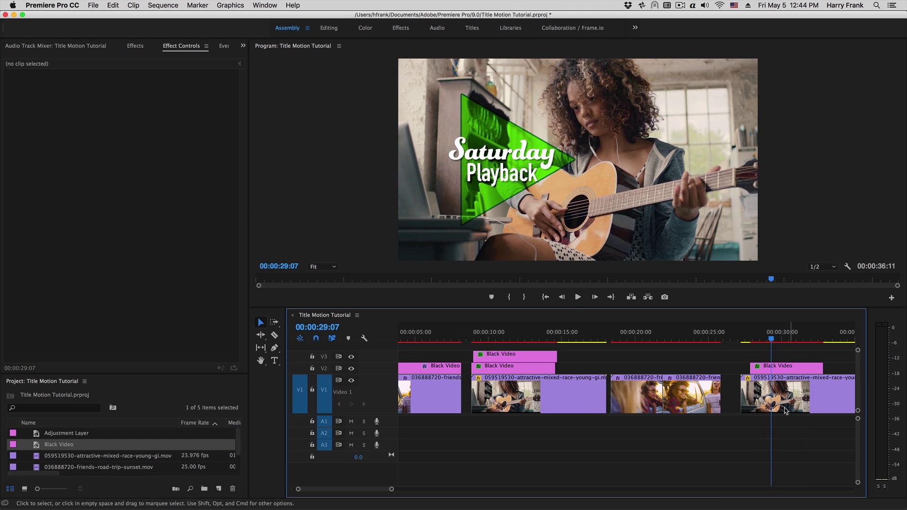
- Select the title clip, set its Idle Animation Preset to Pivot Y, and play it from the start
{"action": "left_click", "coordinate": [778, 371]}
{"action": "scroll", "coordinate": [119, 284], "scroll_direction": "down", "scroll_amount": 5}
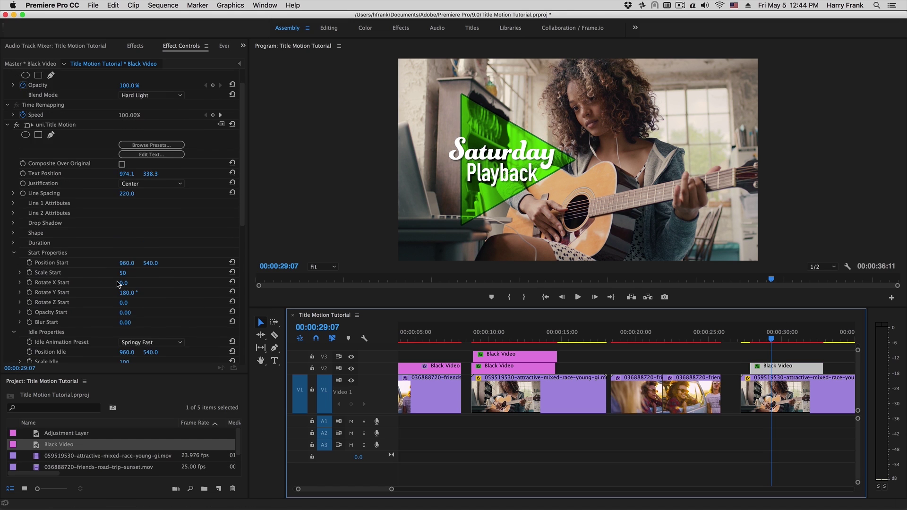
{"action": "left_click", "coordinate": [127, 277]}
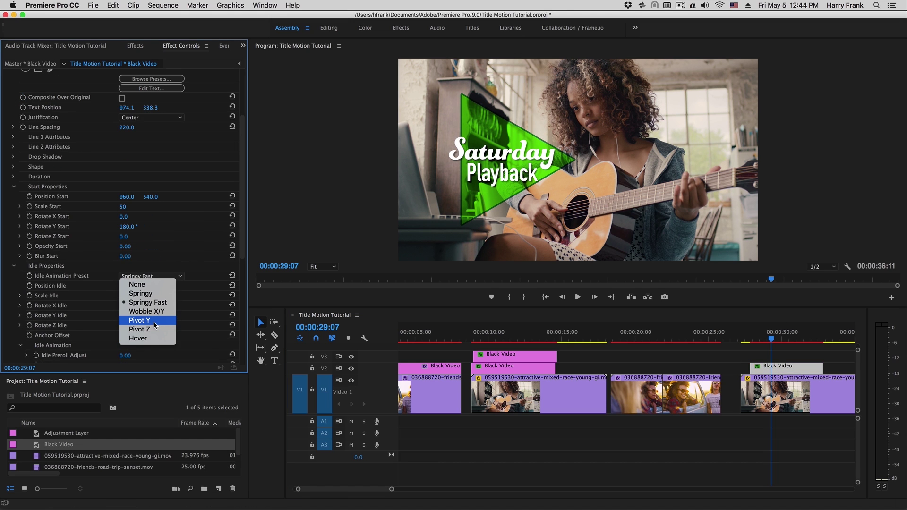
{"action": "left_click", "coordinate": [154, 322]}
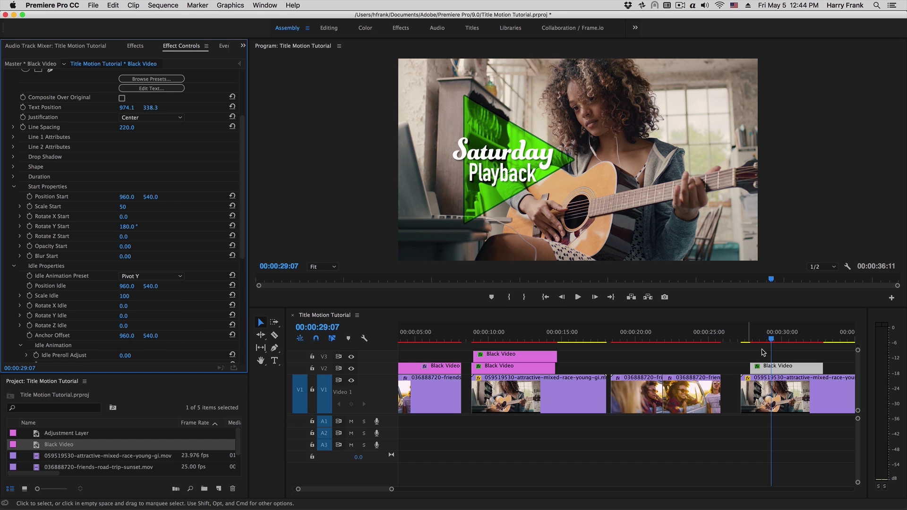
{"action": "left_click", "coordinate": [748, 340]}
{"action": "key", "text": "space"}
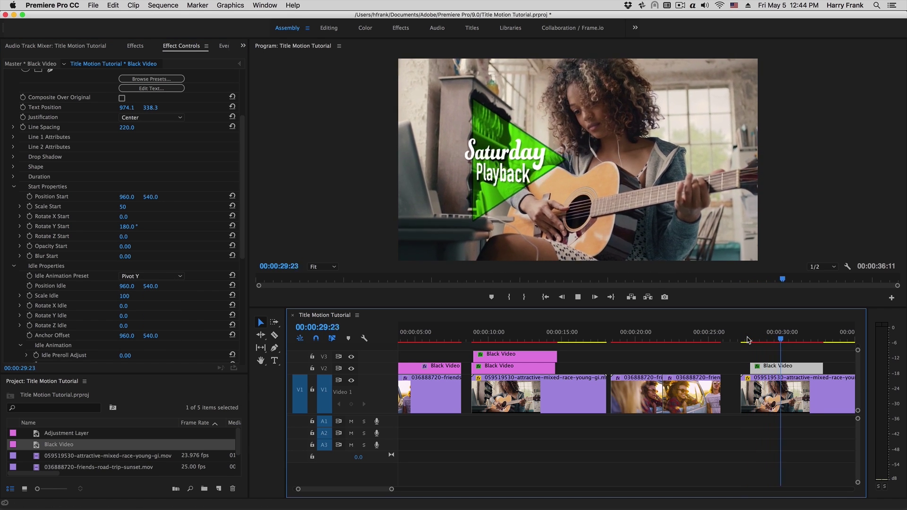
{"action": "key", "text": "space"}
- Set the title's Pivot Amplitude Y to 15 and replay the clip from its start
{"action": "left_click_drag", "start_coordinate": [243, 251], "coordinate": [232, 298]}
{"action": "scroll", "coordinate": [233, 298], "scroll_direction": "down", "scroll_amount": 3}
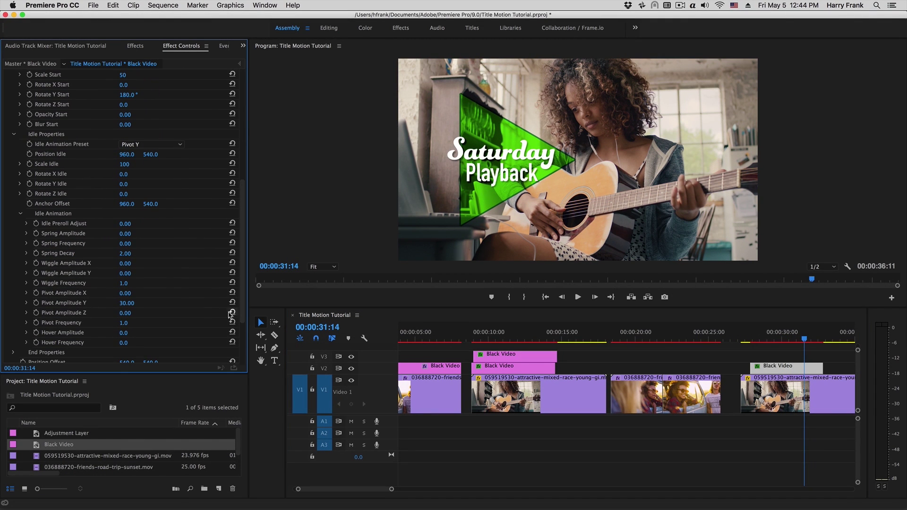
{"action": "left_click", "coordinate": [125, 302]}
{"action": "type", "text": "15"}
{"action": "key", "text": "Return"}
{"action": "left_click_drag", "start_coordinate": [761, 335], "coordinate": [748, 340]}
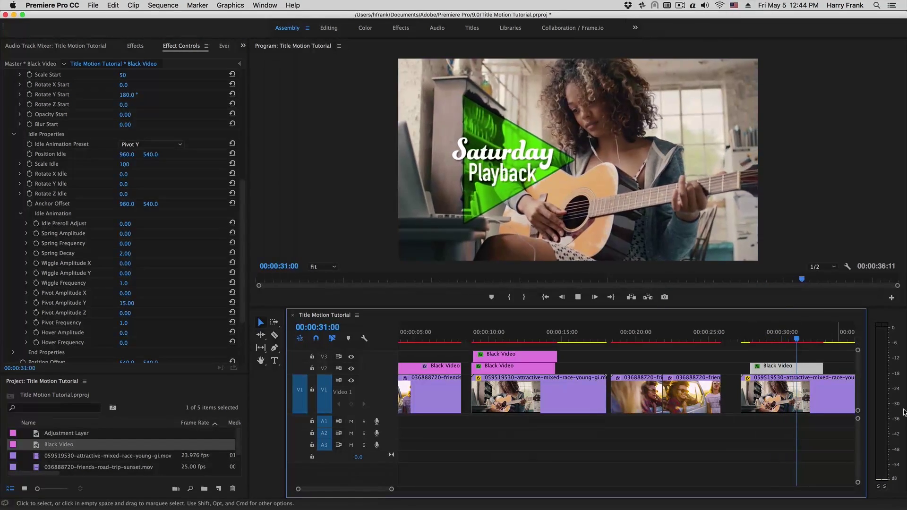
{"action": "key", "text": "space"}
- Extend the end of the title clip on V2 to just before the 35-second mark and play the longer title
{"action": "left_click_drag", "start_coordinate": [821, 367], "coordinate": [819, 364]}
{"action": "left_click", "coordinate": [744, 339]}
{"action": "key", "text": "space"}
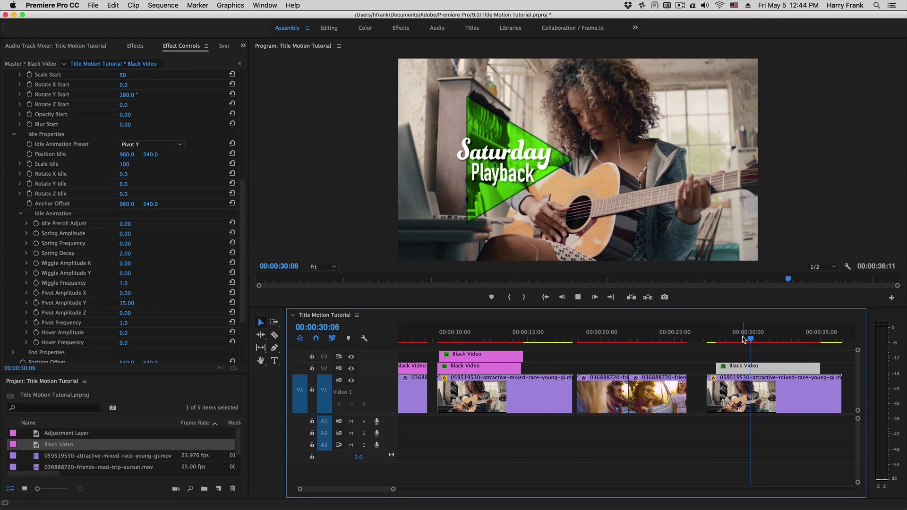
{"action": "key", "text": "space"}
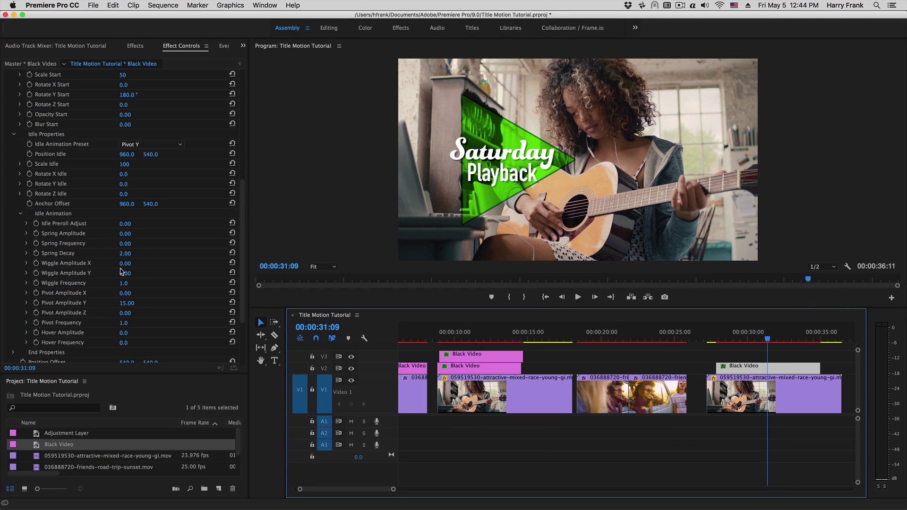
- Set the title's Wiggle Amplitude Y to 61 and replay the clip from its start
{"action": "left_click_drag", "start_coordinate": [124, 273], "coordinate": [153, 273]}
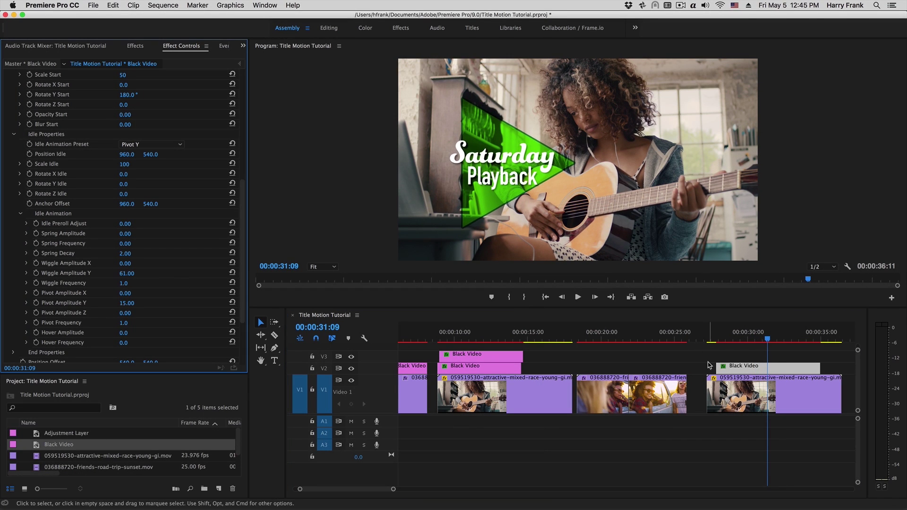
{"action": "left_click", "coordinate": [720, 338]}
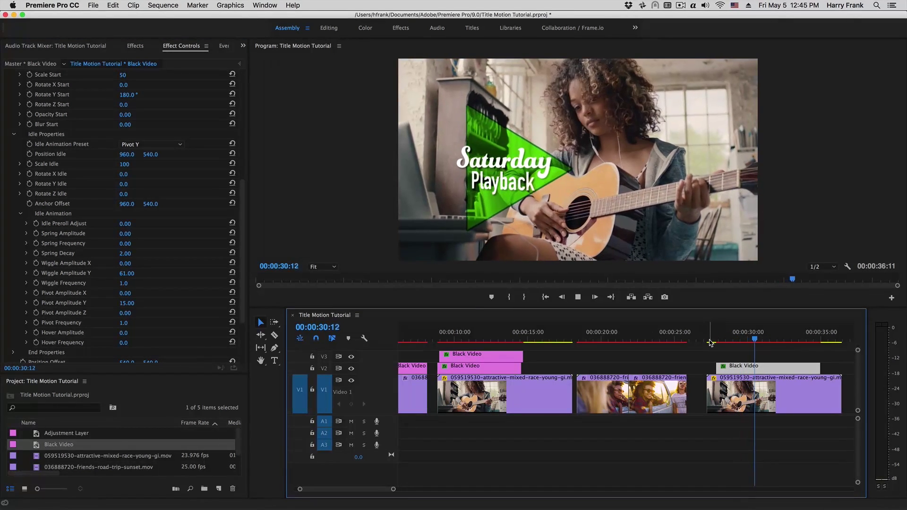
{"action": "key", "text": "space"}
- Set the title's Spring Amplitude to 40 and Spring Frequency to 2, and replay the clip from its start
{"action": "left_click", "coordinate": [132, 232]}
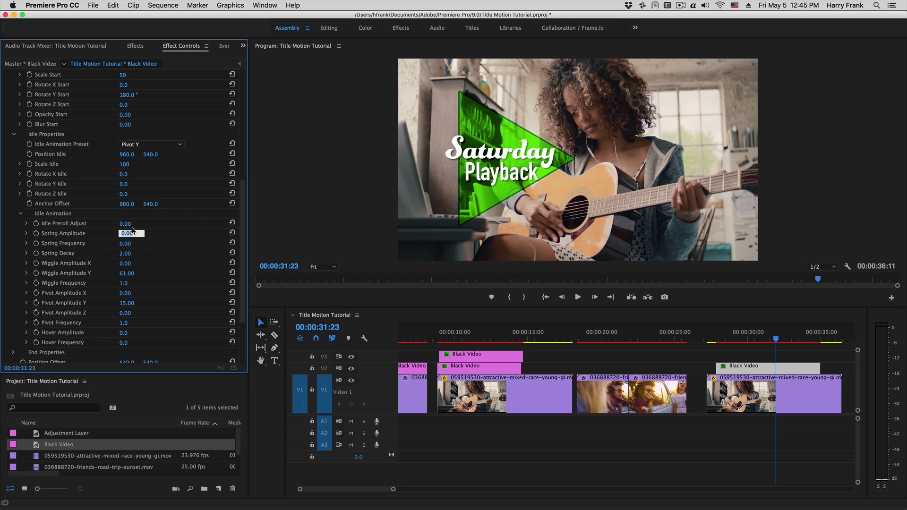
{"action": "type", "text": "40"}
{"action": "key", "text": "Tab"}
{"action": "type", "text": "2."}
{"action": "key", "text": "Return"}
{"action": "left_click", "coordinate": [711, 338]}
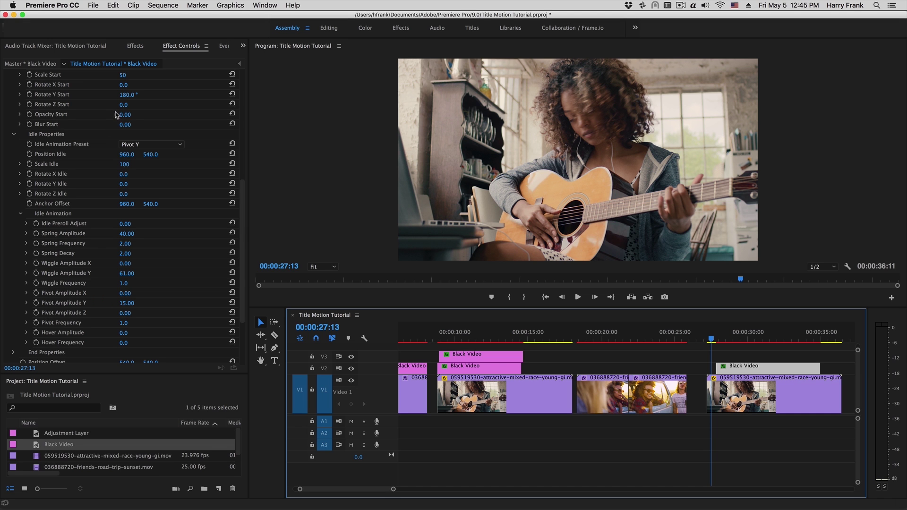
{"action": "key", "text": "space"}
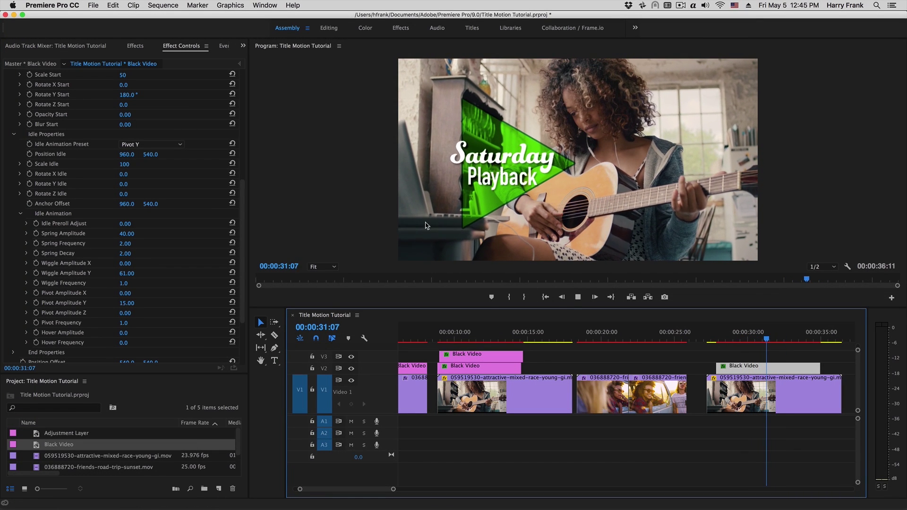
{"action": "key", "text": "space"}
- Switch the title's Idle Animation Preset to Springy Fast and replay the clip from its start
{"action": "left_click", "coordinate": [152, 144]}
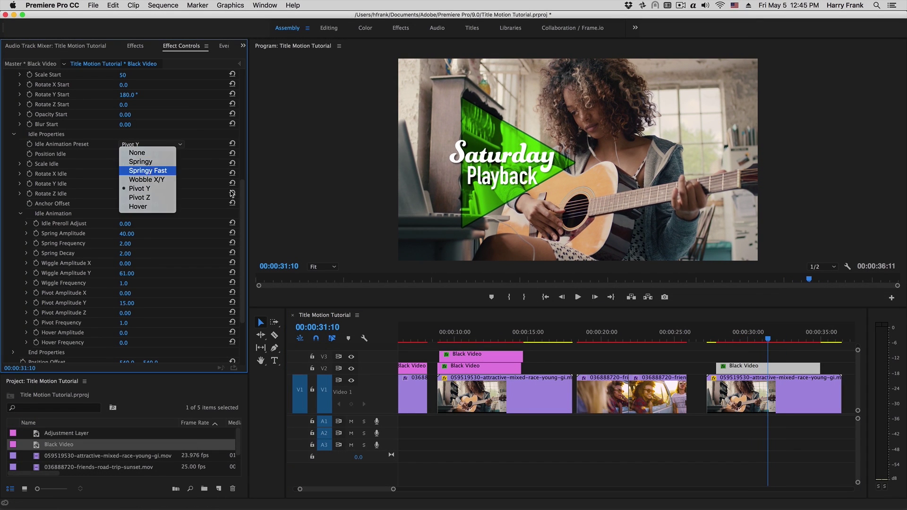
{"action": "left_click", "coordinate": [148, 171]}
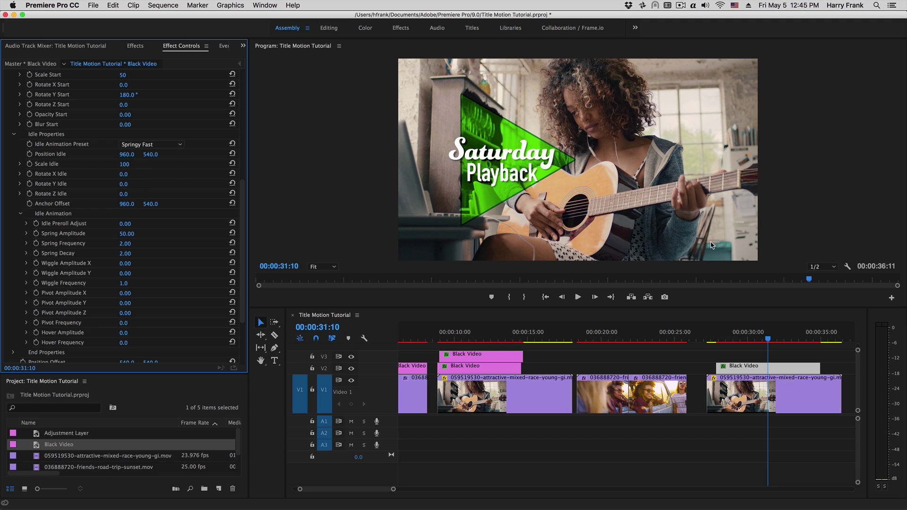
{"action": "left_click", "coordinate": [718, 337]}
{"action": "key", "text": "space"}
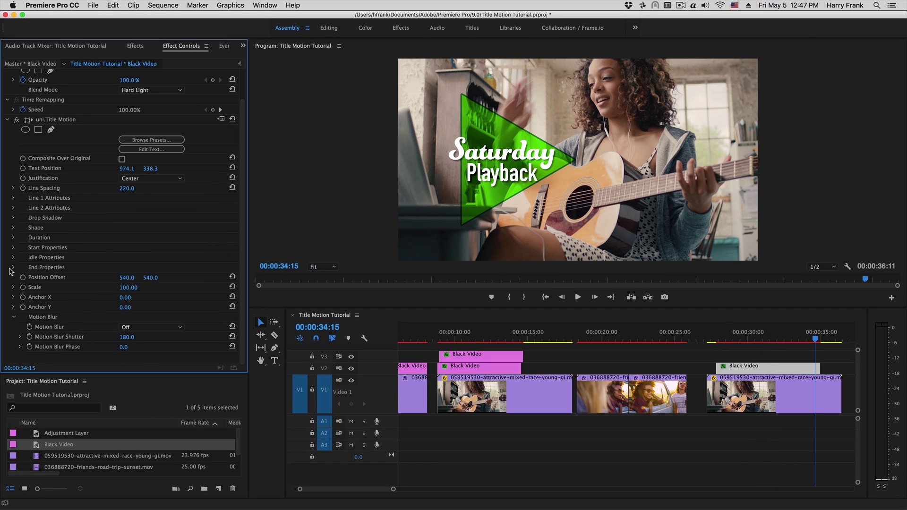
- Expand the title's End Properties and Idle Properties to view their settings, and collapse both groups again
{"action": "left_click", "coordinate": [13, 268]}
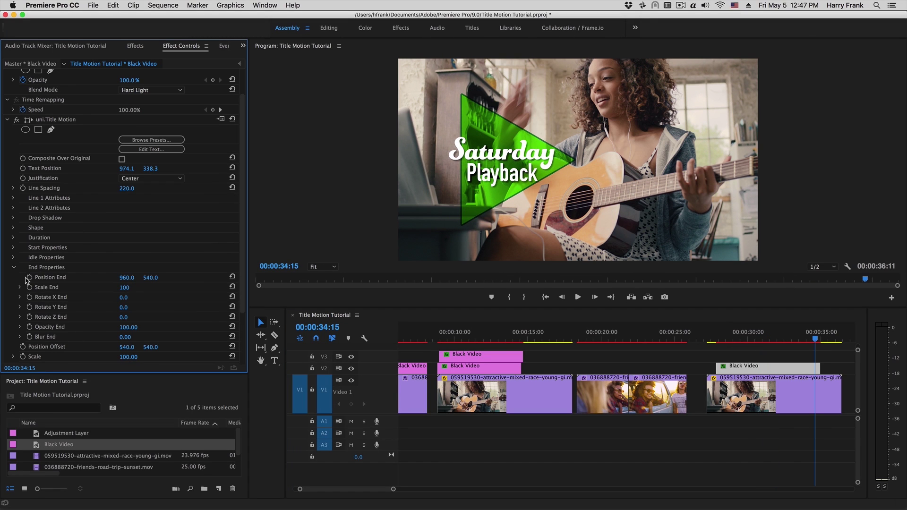
{"action": "left_click", "coordinate": [14, 258]}
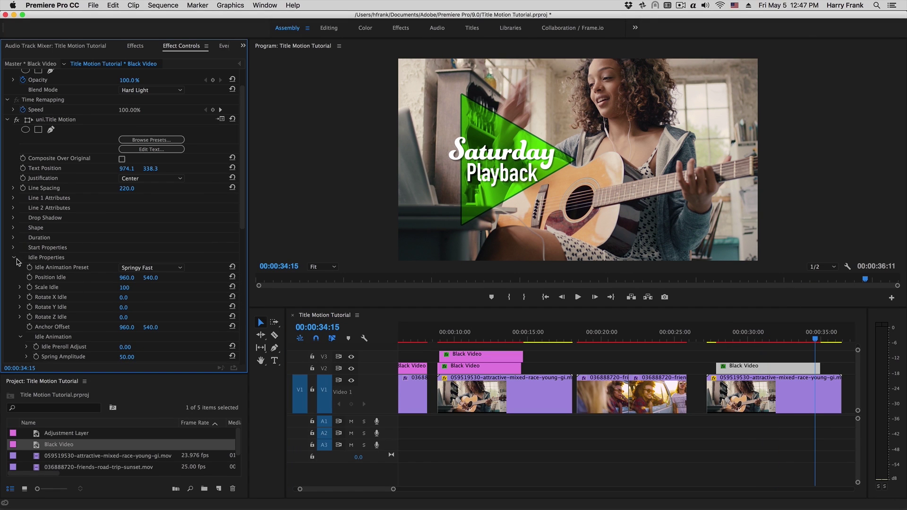
{"action": "left_click", "coordinate": [15, 258]}
{"action": "left_click", "coordinate": [14, 267]}
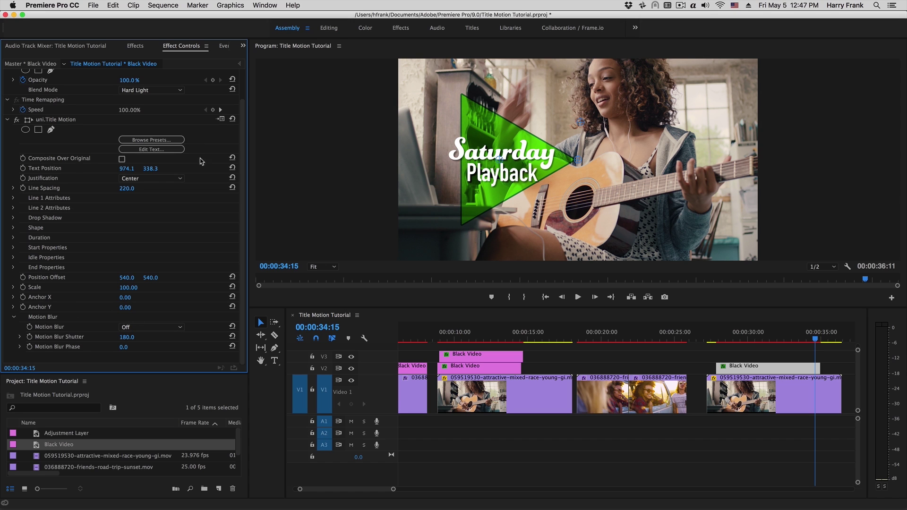
- Apply a Motion Only preset to the title from the Title Motion preset browser
{"action": "left_click", "coordinate": [147, 140]}
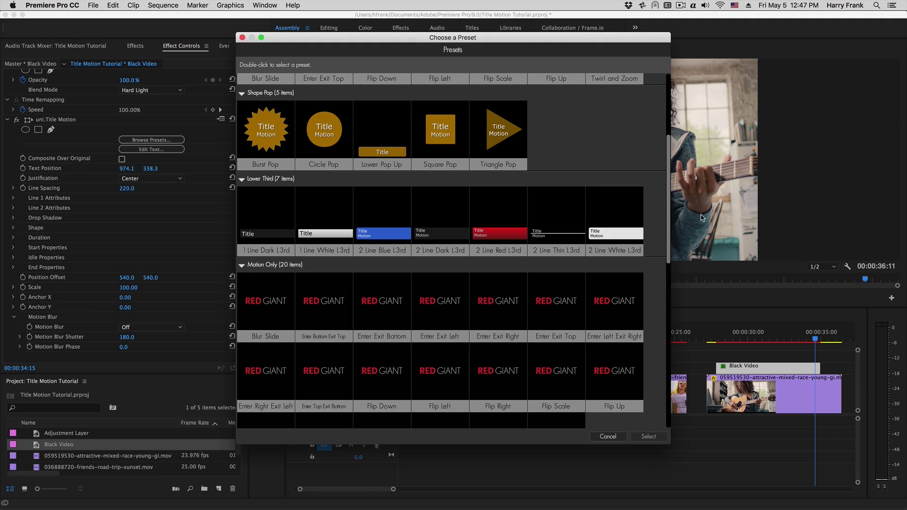
{"action": "scroll", "coordinate": [670, 237], "scroll_direction": "down", "scroll_amount": 5}
{"action": "double_click", "coordinate": [395, 291]}
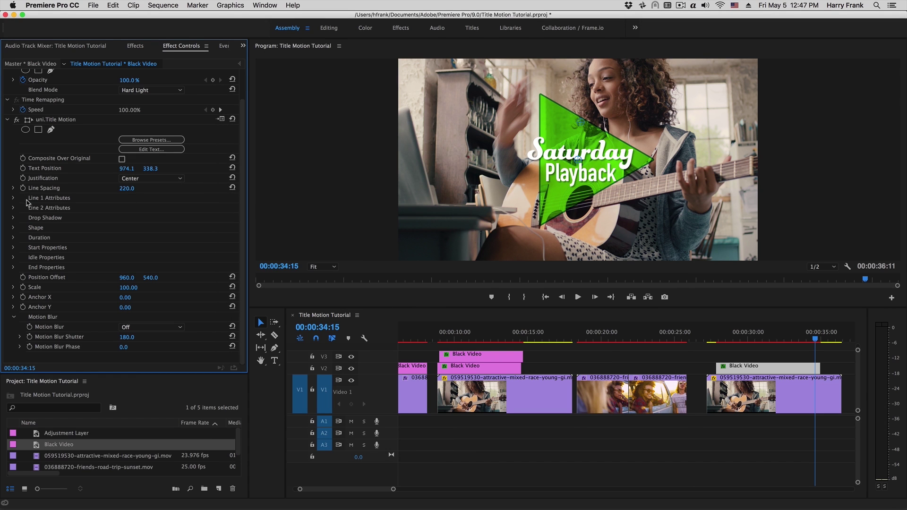
- Expand the title's Shape settings and change the shape to Rectangle
{"action": "left_click", "coordinate": [14, 228]}
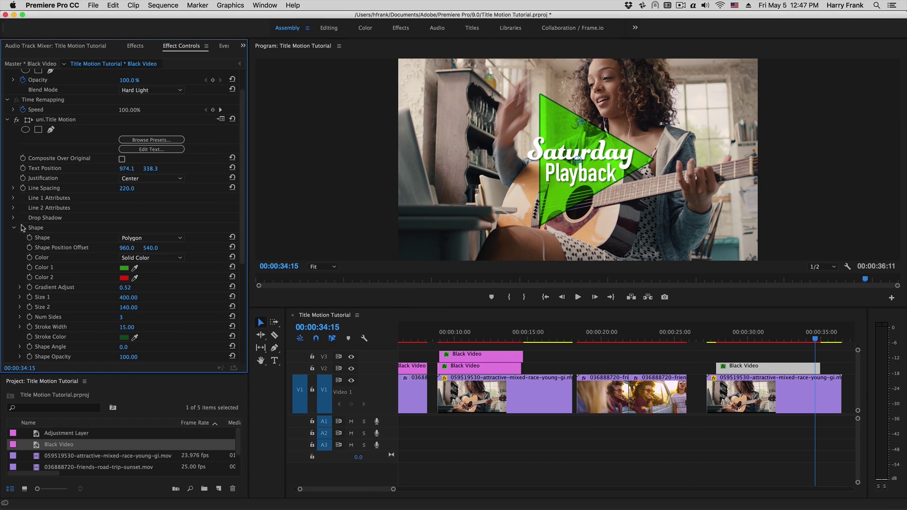
{"action": "left_click", "coordinate": [141, 238]}
{"action": "left_click", "coordinate": [145, 282]}
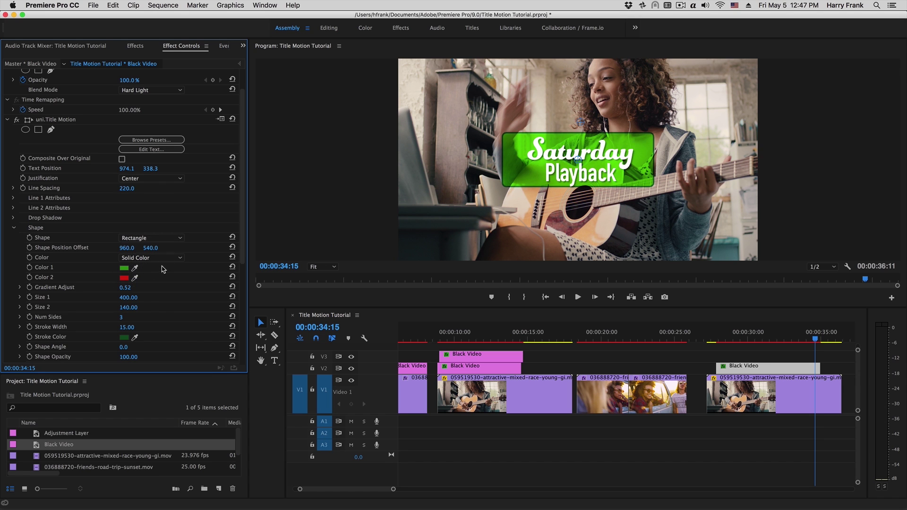
- Scrub through the opening of the title clip on V2 and park the playhead at its first frames
{"action": "left_click", "coordinate": [732, 341]}
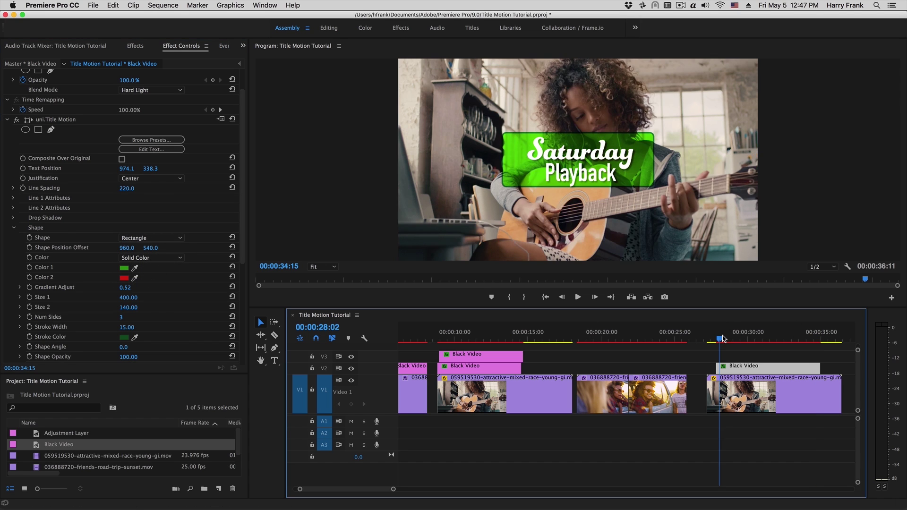
{"action": "mouse_move", "coordinate": [734, 341]}
{"action": "left_mouse_down"}
{"action": "mouse_move", "coordinate": [740, 345]}
{"action": "mouse_move", "coordinate": [733, 339]}
{"action": "left_mouse_up"}
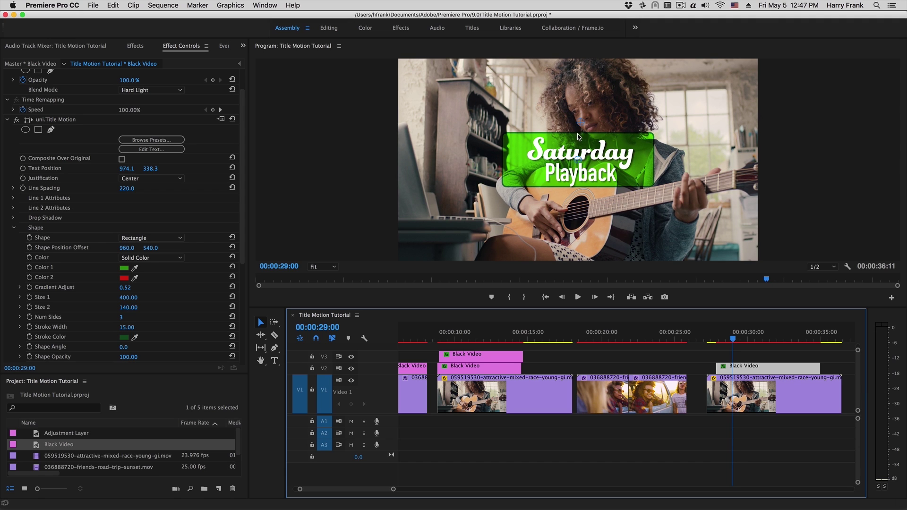
{"action": "left_click_drag", "start_coordinate": [243, 228], "coordinate": [215, 390]}
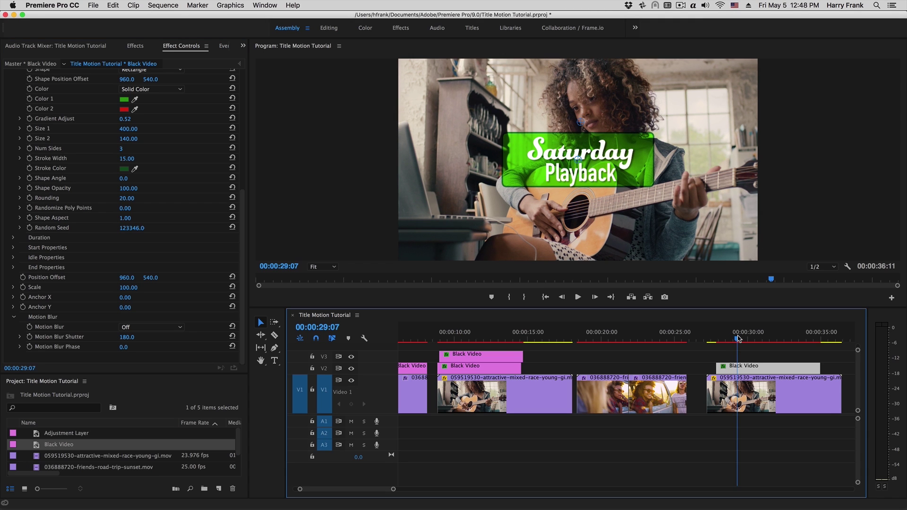
{"action": "left_click", "coordinate": [721, 340]}
{"action": "left_click_drag", "start_coordinate": [722, 340], "coordinate": [717, 341]}
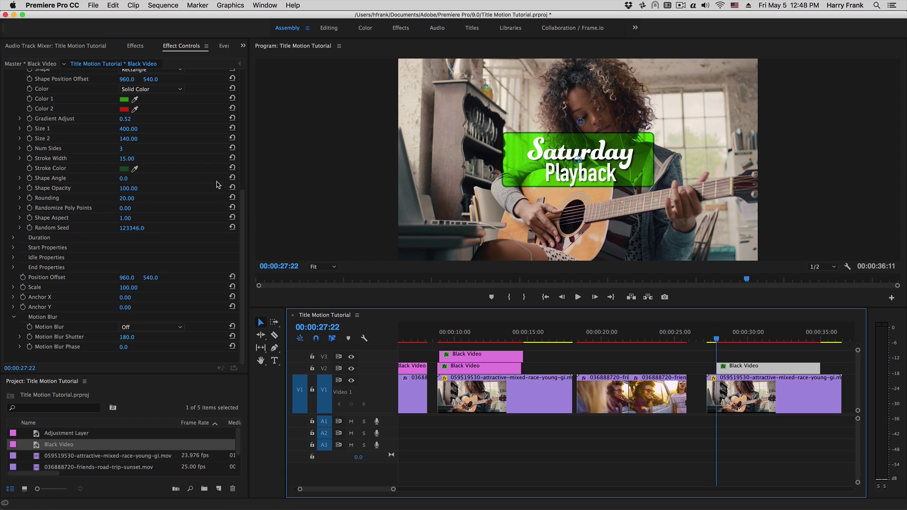
- Expand the title's Start Properties and set Rotate X Start to 26°
{"action": "scroll", "coordinate": [241, 189], "scroll_direction": "up", "scroll_amount": 5}
{"action": "scroll", "coordinate": [241, 189], "scroll_direction": "down", "scroll_amount": 10}
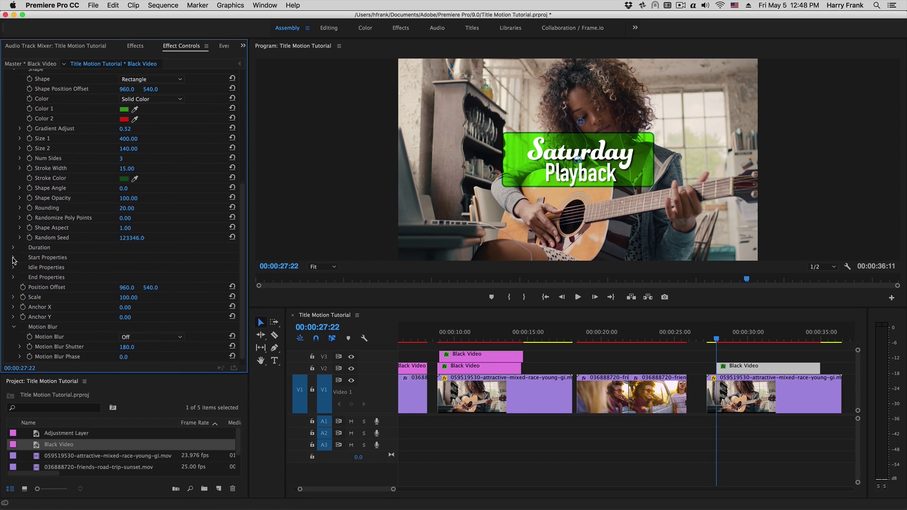
{"action": "left_click", "coordinate": [13, 258]}
{"action": "left_click", "coordinate": [124, 287]}
{"action": "key", "text": "shift+Up"}
{"action": "key", "text": "shift+Up"}
{"action": "key", "text": "shift+Up"}
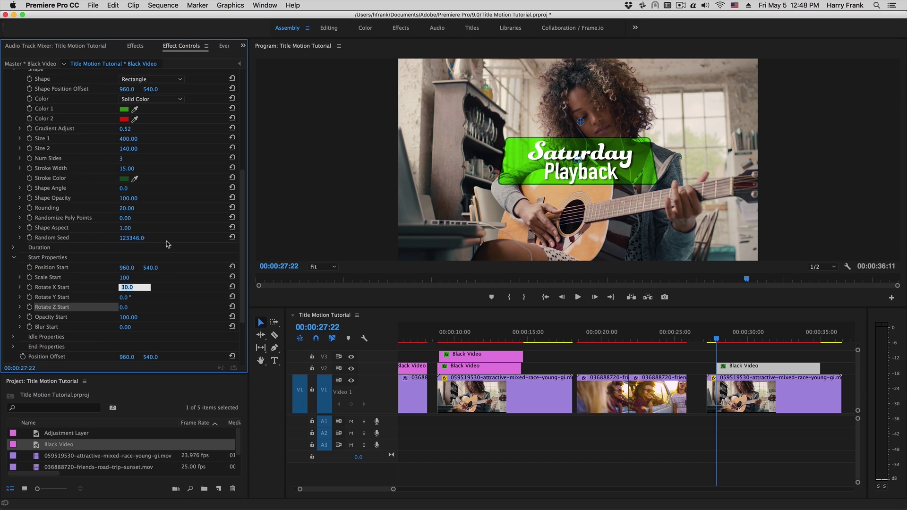
{"action": "left_click", "coordinate": [142, 283]}
{"action": "mouse_move", "coordinate": [127, 287]}
{"action": "left_mouse_down"}
{"action": "mouse_move", "coordinate": [142, 287]}
{"action": "mouse_move", "coordinate": [57, 287]}
{"action": "mouse_move", "coordinate": [124, 287]}
{"action": "left_mouse_up"}
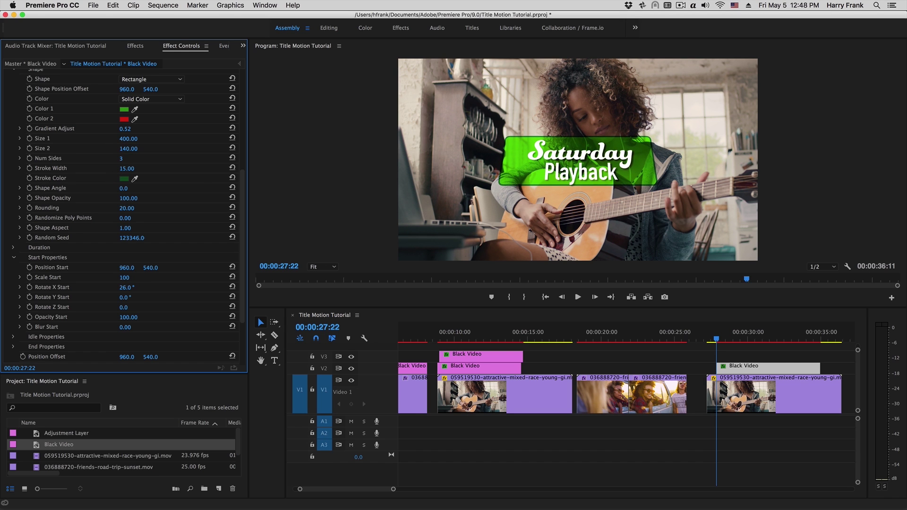
- Set Size 2 of the title's rectangle to 200
{"action": "left_click", "coordinate": [132, 149]}
{"action": "type", "text": "200"}
{"action": "key", "text": "Return"}
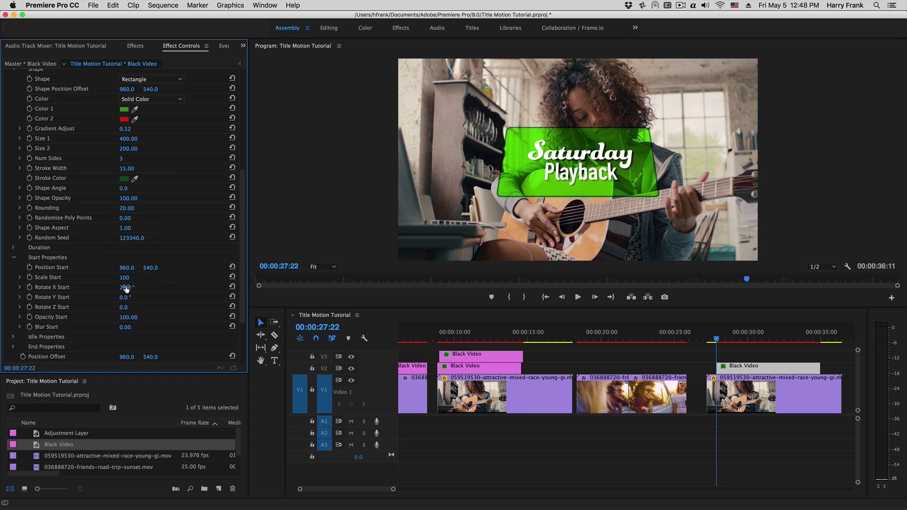
- Set the title's Rotate X Start to 180° and play the opening flip
{"action": "left_click_drag", "start_coordinate": [126, 287], "coordinate": [168, 287]}
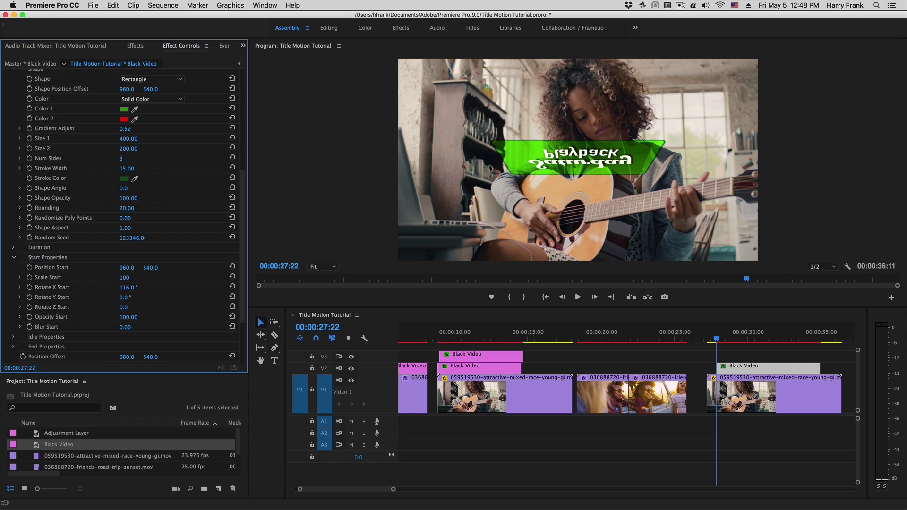
{"action": "left_click", "coordinate": [124, 288]}
{"action": "type", "text": "180"}
{"action": "key", "text": "Return"}
{"action": "key", "text": "space"}
{"action": "key", "text": "space"}
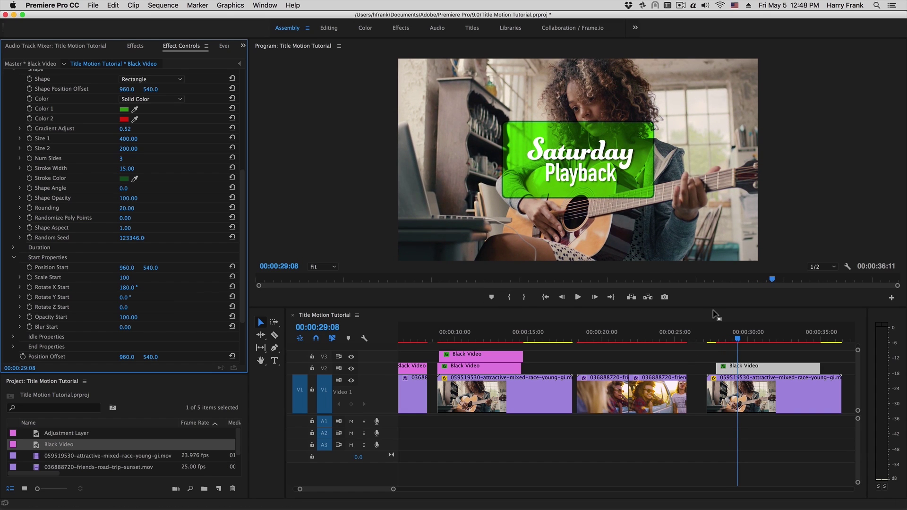
- Return the playhead to the title's start, set Anchor Y to 199, and play the animation
{"action": "left_click_drag", "start_coordinate": [729, 339], "coordinate": [722, 338]}
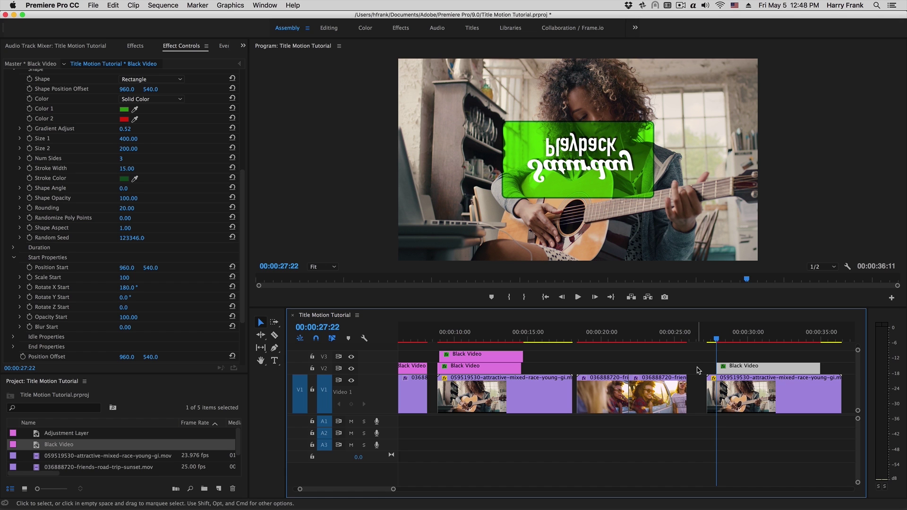
{"action": "mouse_move", "coordinate": [717, 339]}
{"action": "left_mouse_down"}
{"action": "mouse_move", "coordinate": [731, 351]}
{"action": "mouse_move", "coordinate": [716, 347]}
{"action": "left_mouse_up"}
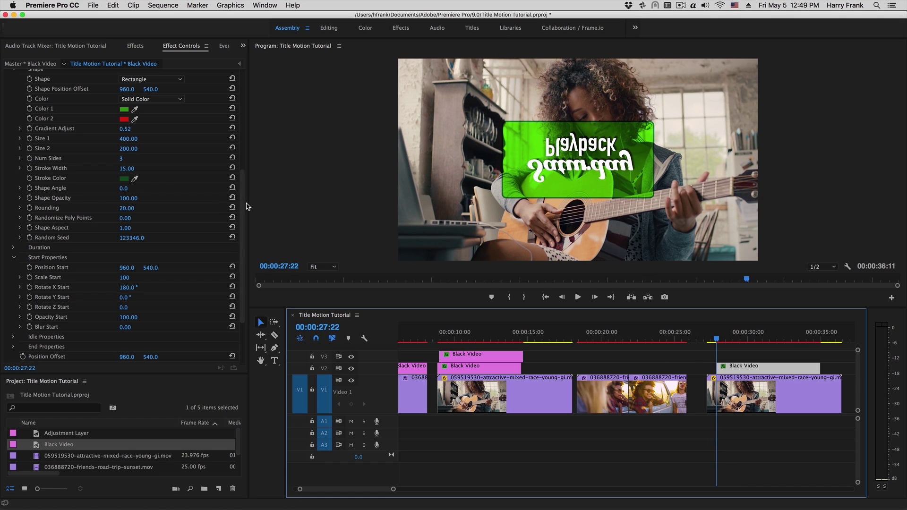
{"action": "left_click_drag", "start_coordinate": [243, 207], "coordinate": [243, 248]}
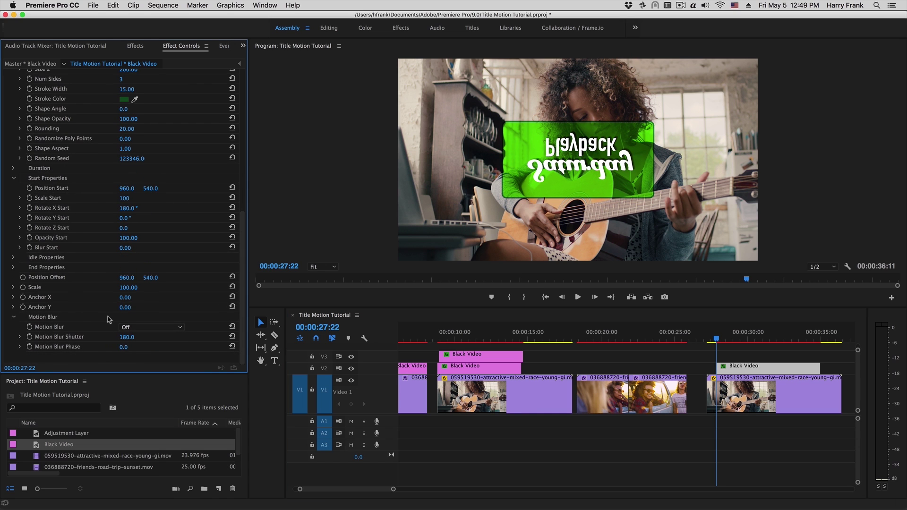
{"action": "left_click_drag", "start_coordinate": [125, 307], "coordinate": [238, 307]}
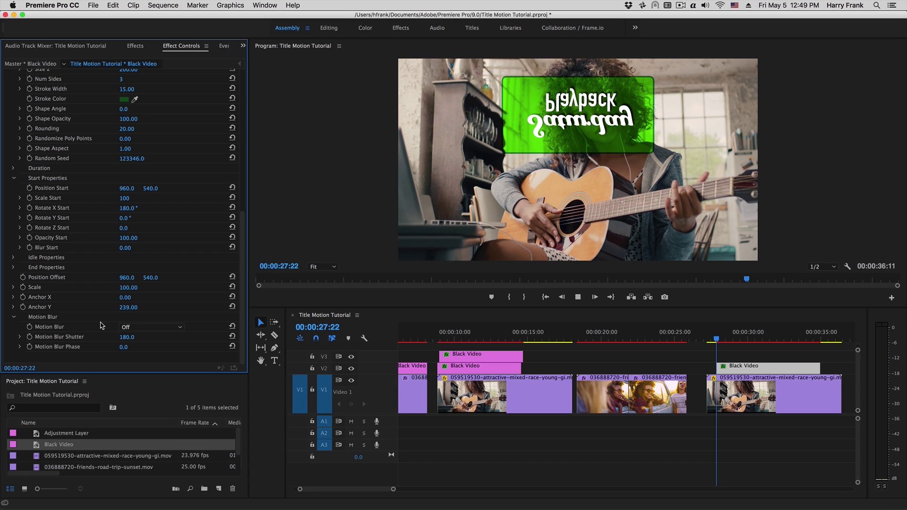
{"action": "key", "text": "space"}
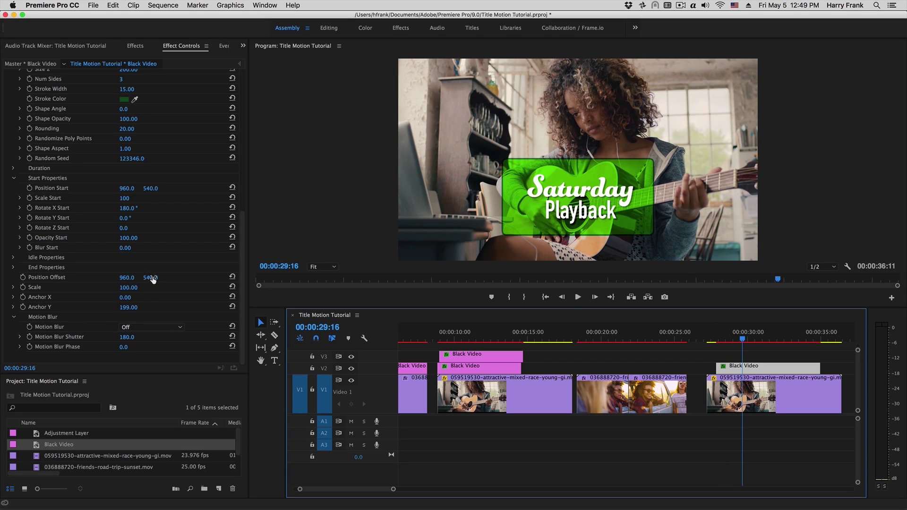
- Set the vertical Position Offset of the title to 469 and replay the clip from its start
{"action": "left_click_drag", "start_coordinate": [147, 278], "coordinate": [69, 278]}
{"action": "left_click_drag", "start_coordinate": [717, 339], "coordinate": [695, 342]}
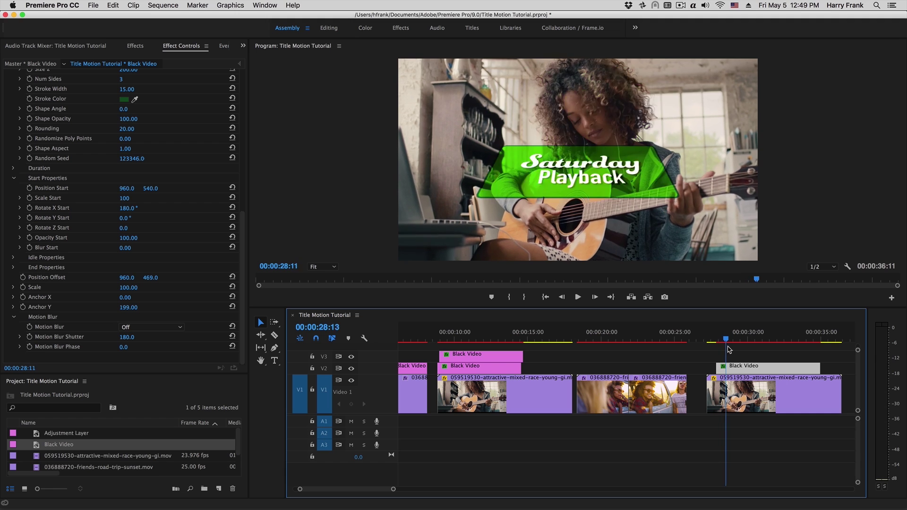
{"action": "key", "text": "space"}
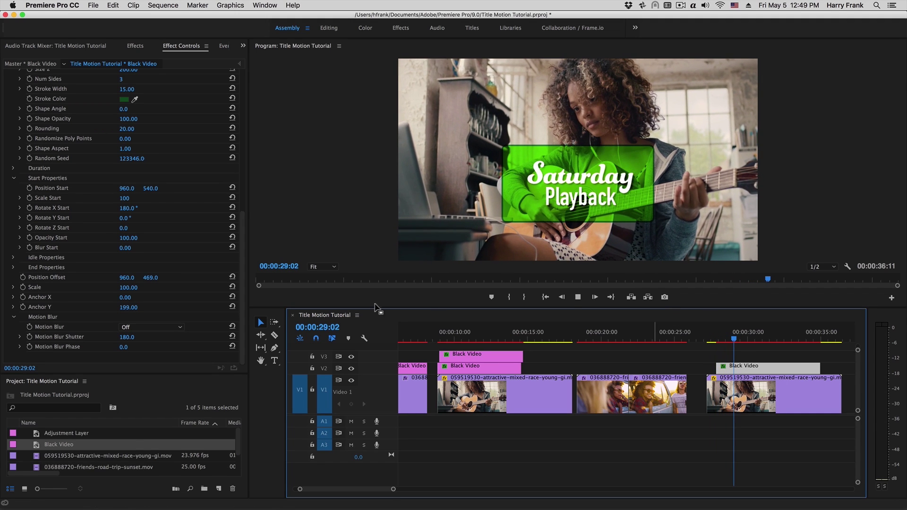
{"action": "key", "text": "space"}
- Set the Idle Animation Preset in the title's Idle Properties to Springy Fast
{"action": "left_click", "coordinate": [11, 259]}
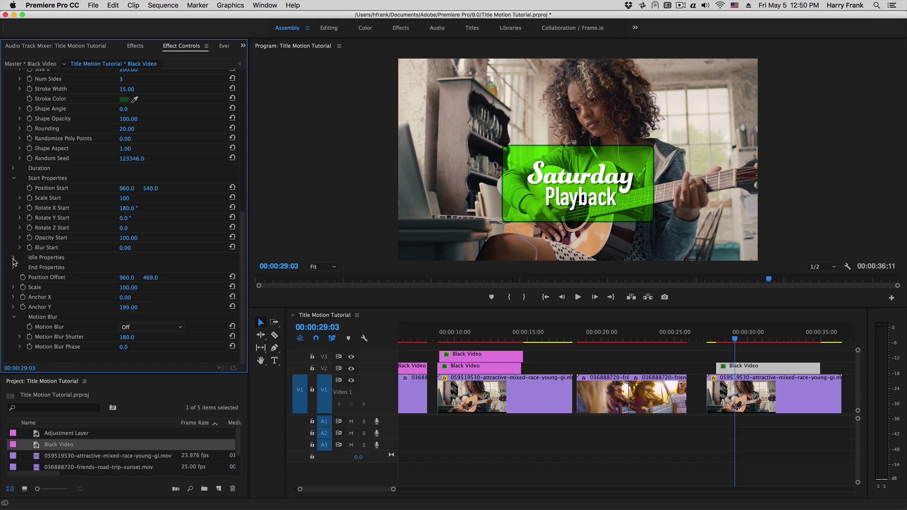
{"action": "left_click", "coordinate": [14, 258]}
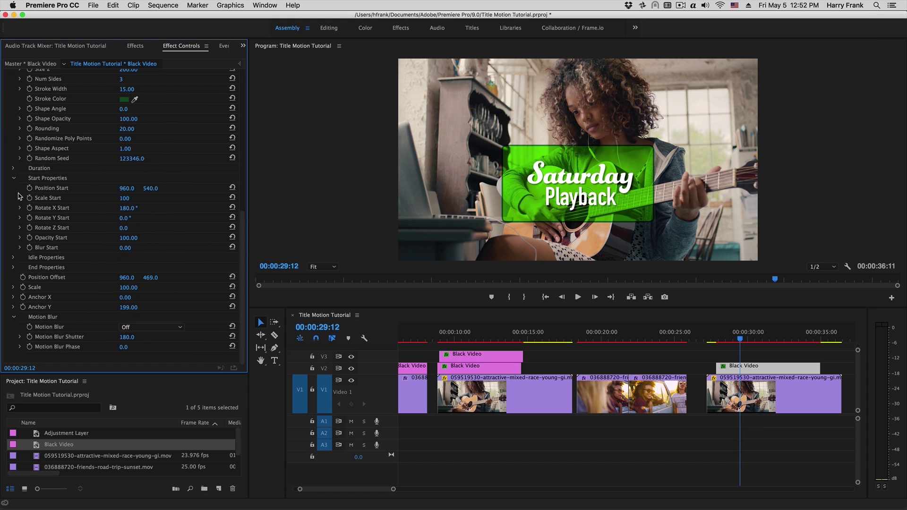
{"action": "left_click", "coordinate": [14, 258]}
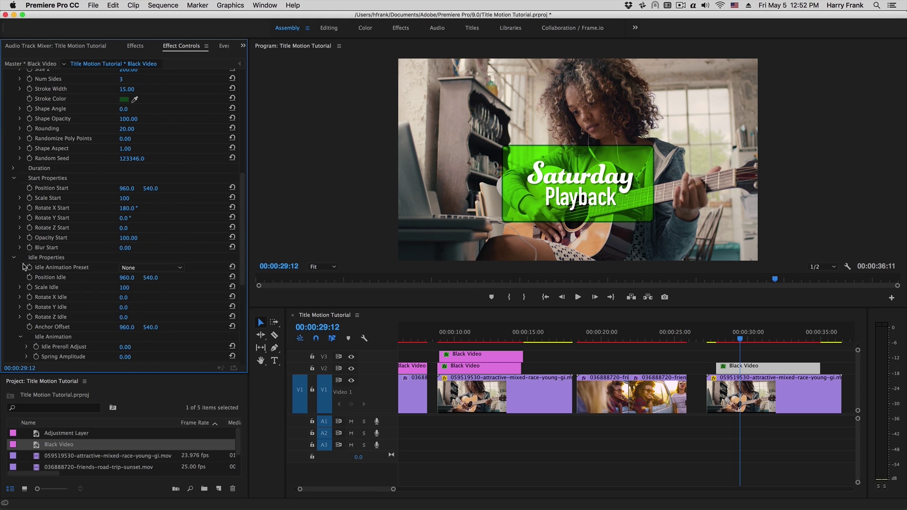
{"action": "left_click", "coordinate": [148, 267]}
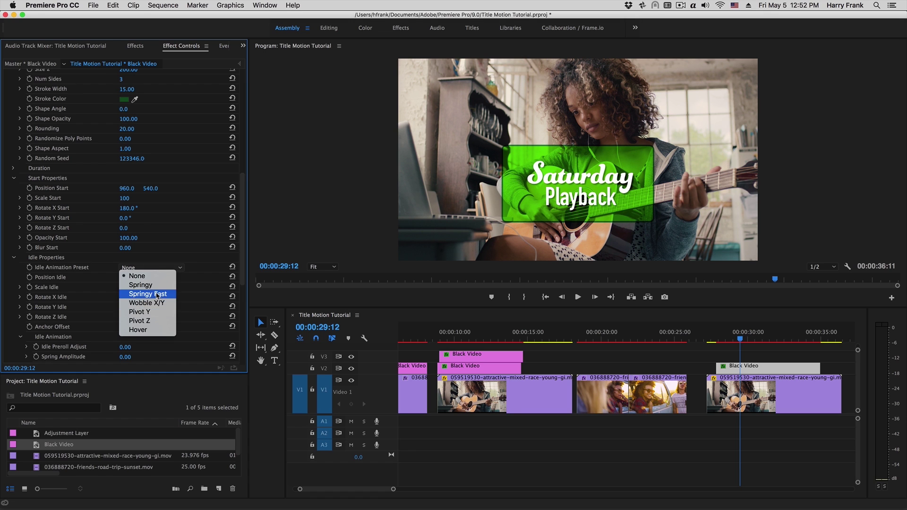
{"action": "left_click", "coordinate": [137, 294]}
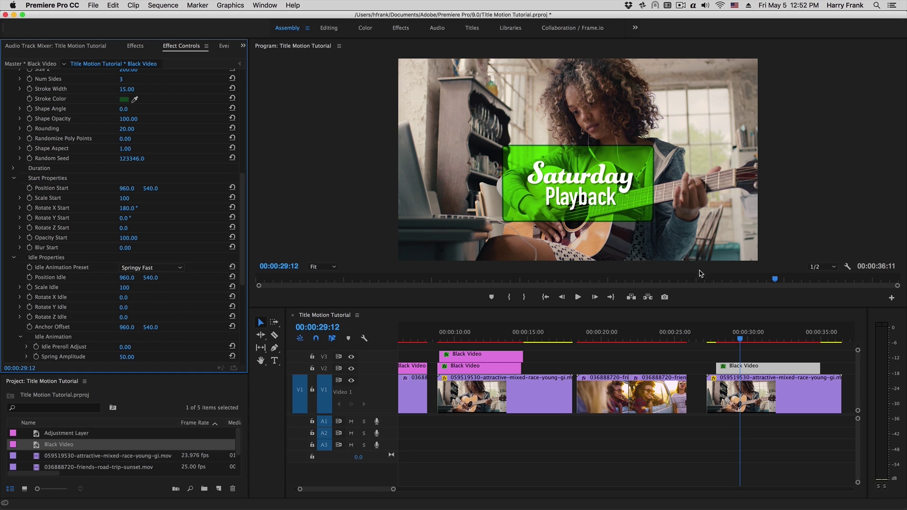
- Return the playhead to the title's start and play the springy idle animation
{"action": "left_click", "coordinate": [716, 342]}
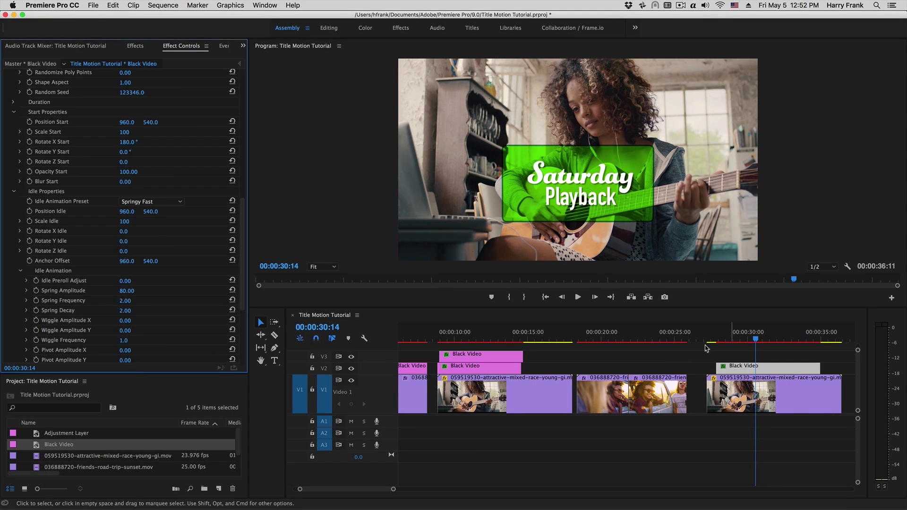
{"action": "left_click", "coordinate": [718, 336]}
{"action": "key", "text": "space"}
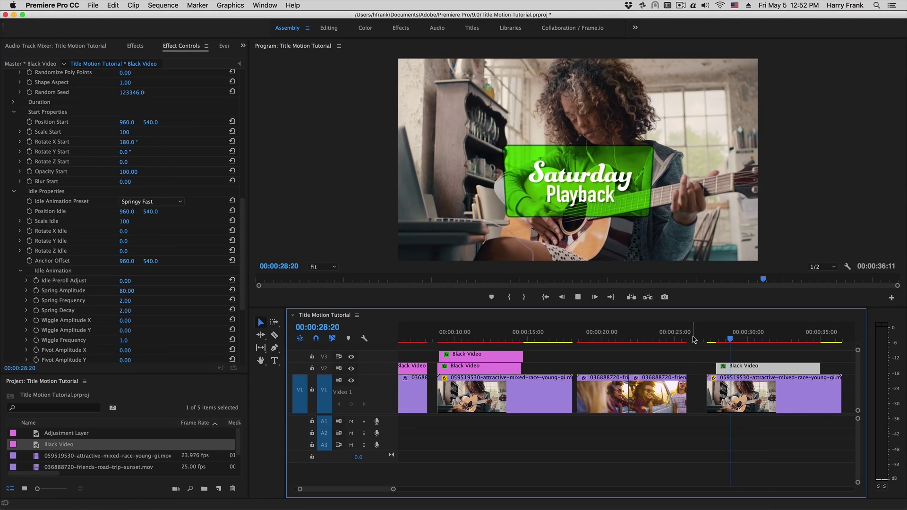
- Set the title's Opacity Start to 0 at the clip's start and play the animation
{"action": "left_click", "coordinate": [718, 331]}
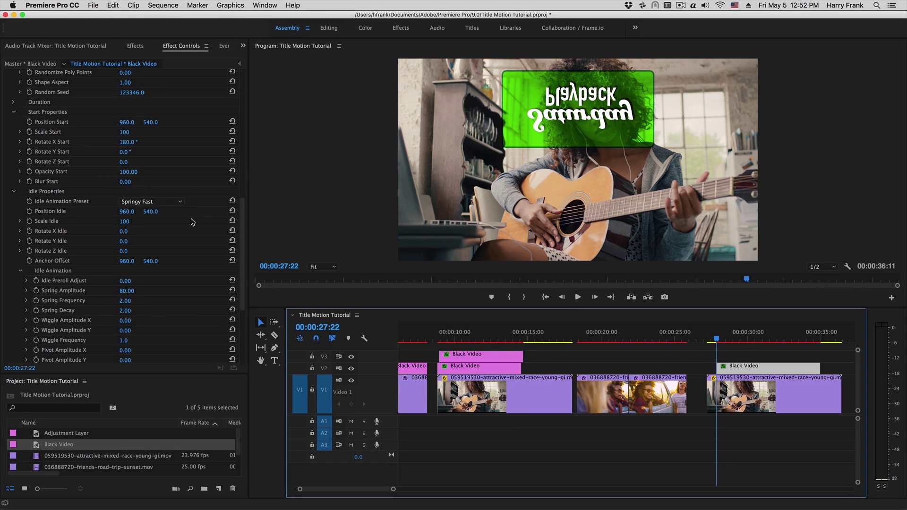
{"action": "left_click", "coordinate": [131, 172]}
{"action": "type", "text": "0"}
{"action": "key", "text": "Return"}
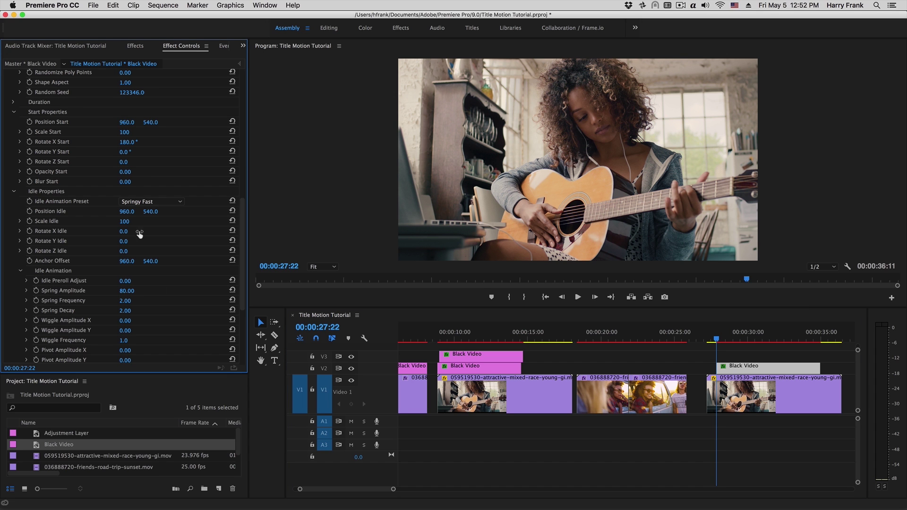
{"action": "key", "text": "space"}
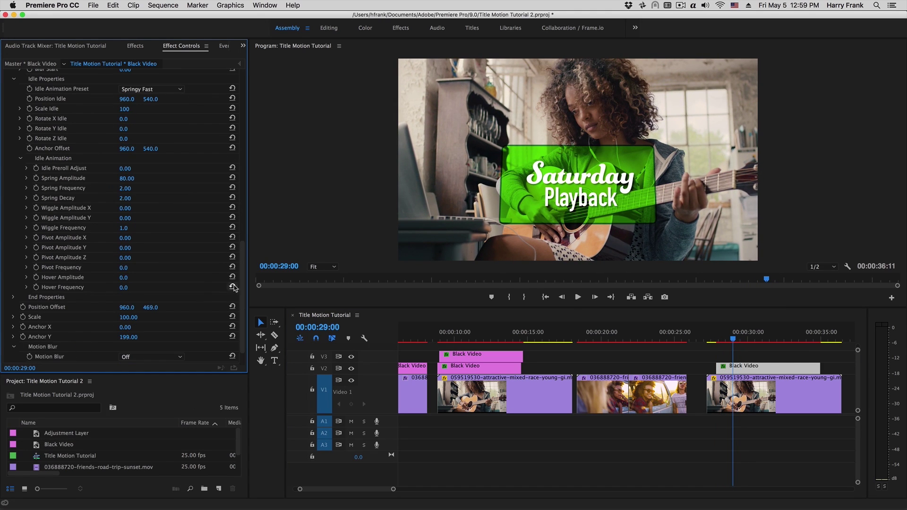
- Try Low motion blur on the title, move the playhead to a frame within the opening flip, and set Motion Blur to Medium
{"action": "scroll", "coordinate": [235, 289], "scroll_direction": "down", "scroll_amount": 3}
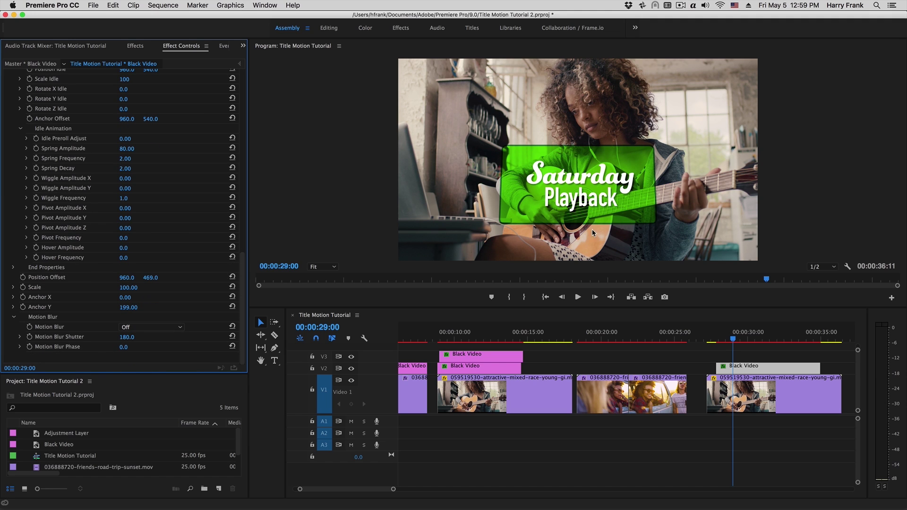
{"action": "left_click", "coordinate": [147, 328]}
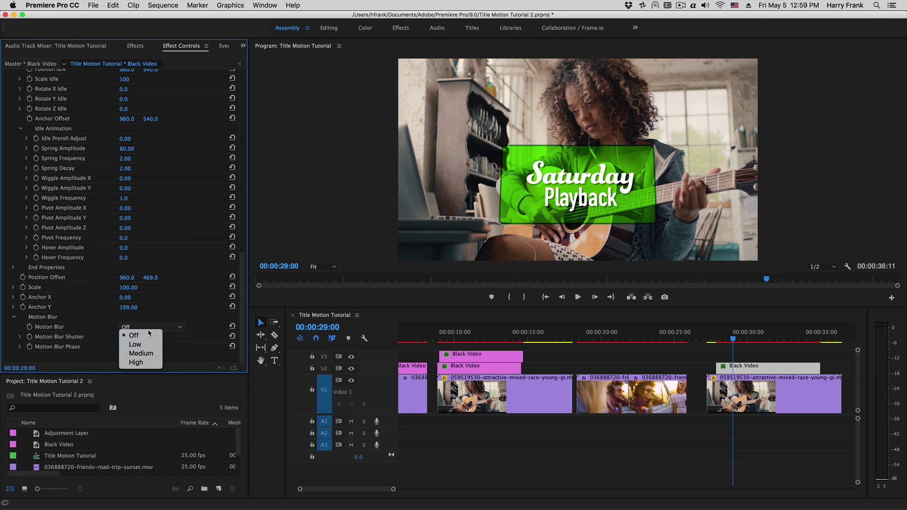
{"action": "left_click", "coordinate": [150, 346]}
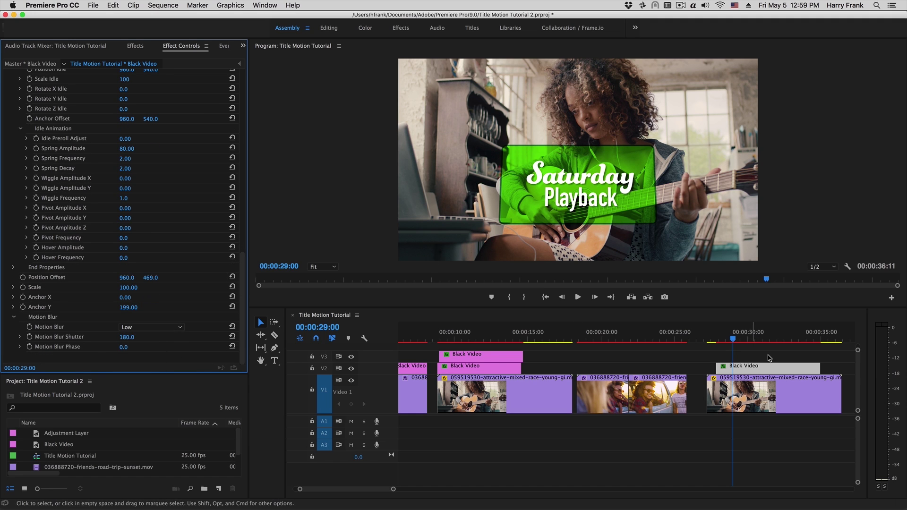
{"action": "left_click_drag", "start_coordinate": [715, 340], "coordinate": [727, 345]}
{"action": "left_click", "coordinate": [138, 328]}
{"action": "left_click", "coordinate": [132, 344]}
- Set the title's Motion Blur Shutter to 90 and play from the start of the guitar clip
{"action": "left_click", "coordinate": [125, 337]}
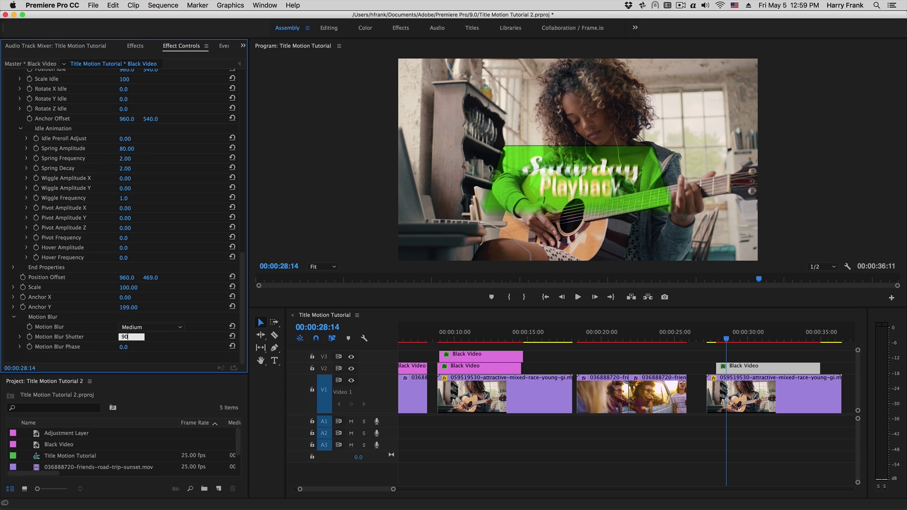
{"action": "type", "text": "90"}
{"action": "key", "text": "Return"}
{"action": "left_click", "coordinate": [705, 368]}
{"action": "key", "text": "Up"}
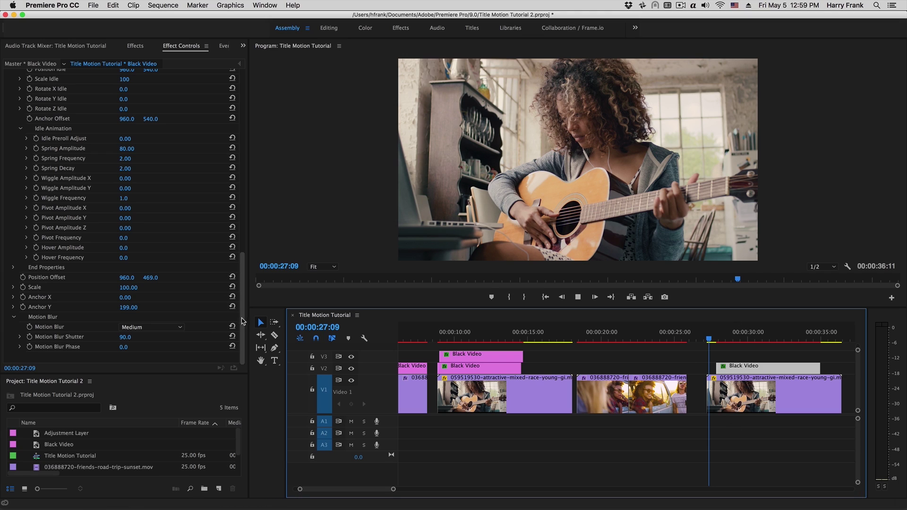